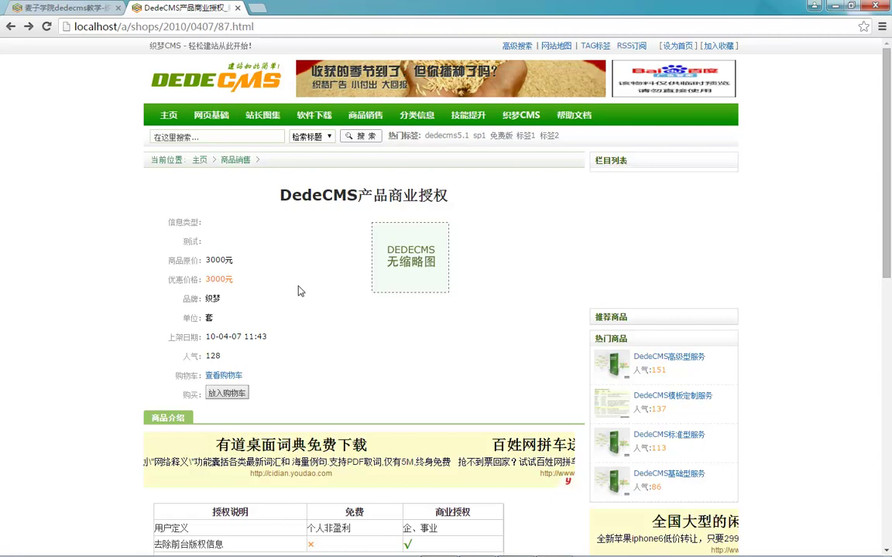
- View the DedeCMS V5.5正式版正式发布(Build-0912) page in the site's 软件下载 column
double_click(303, 291)
click(81, 6)
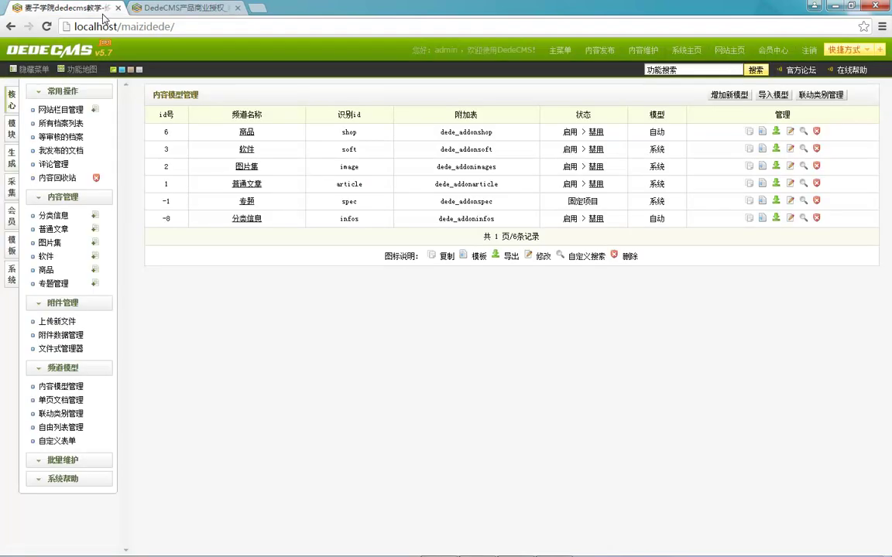
click(195, 9)
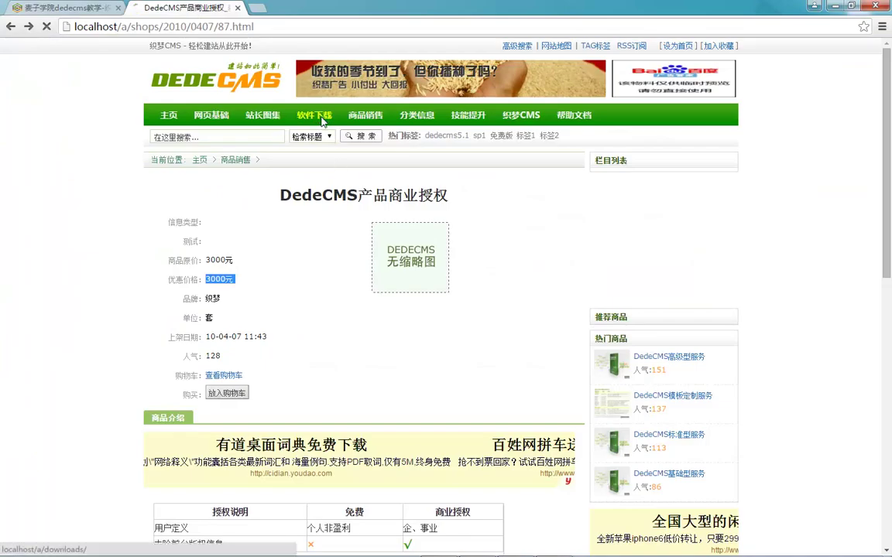
click(288, 110)
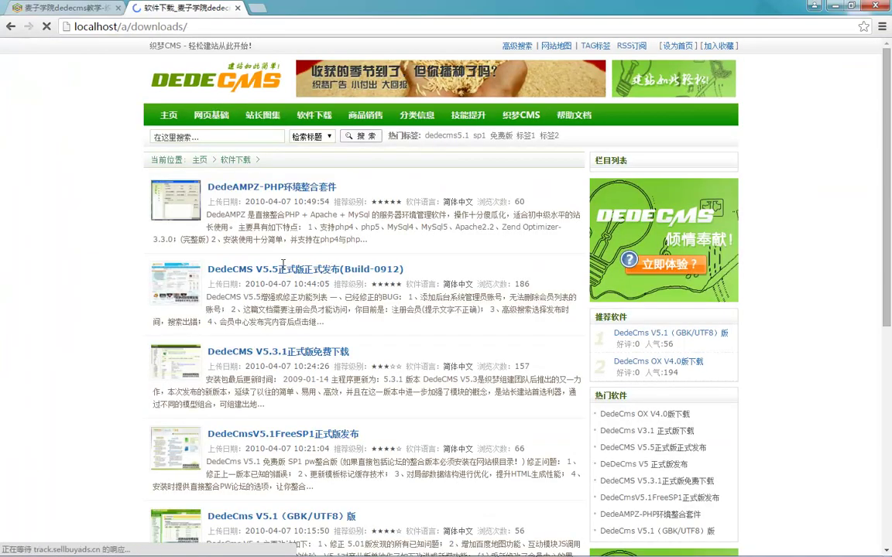
click(294, 269)
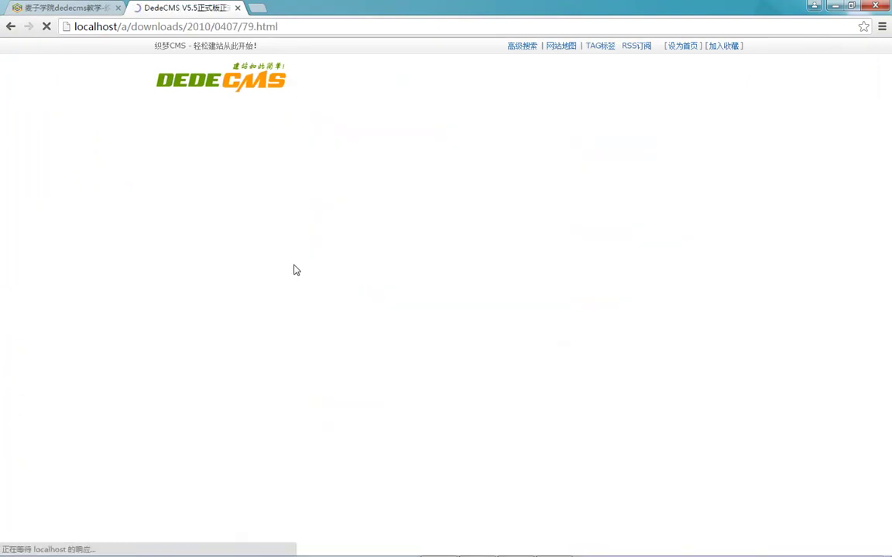
drag(170, 224, 370, 408)
click(386, 411)
- View the album 流连忘返的香樟大道 in the site's 站长图集 column and go to its next picture
click(77, 6)
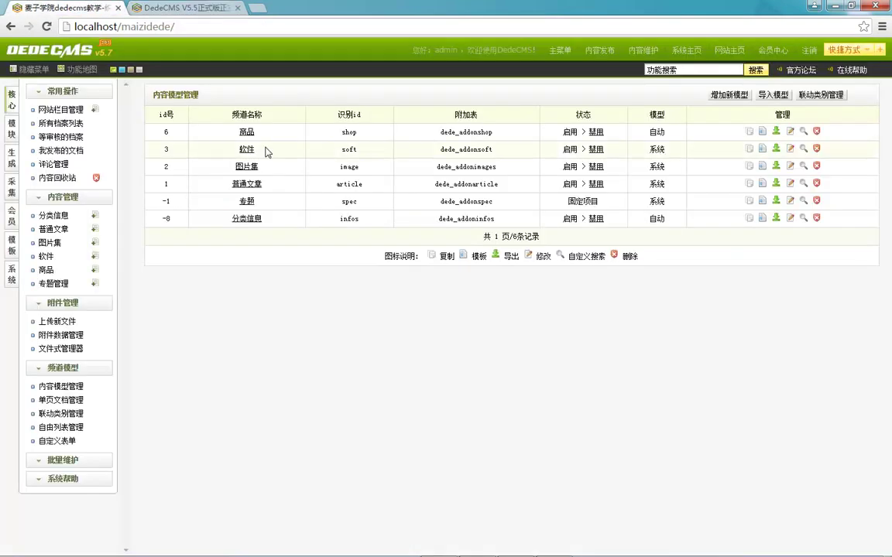
click(186, 8)
click(260, 118)
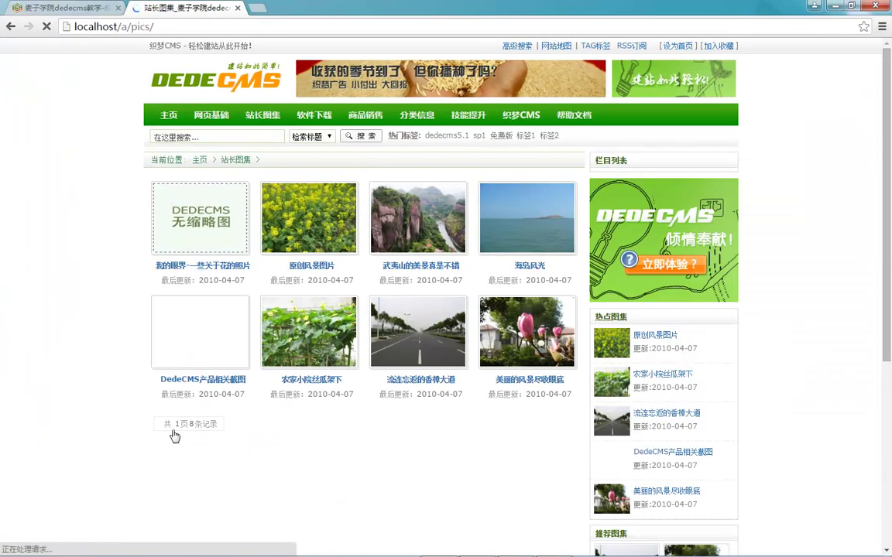
click(430, 354)
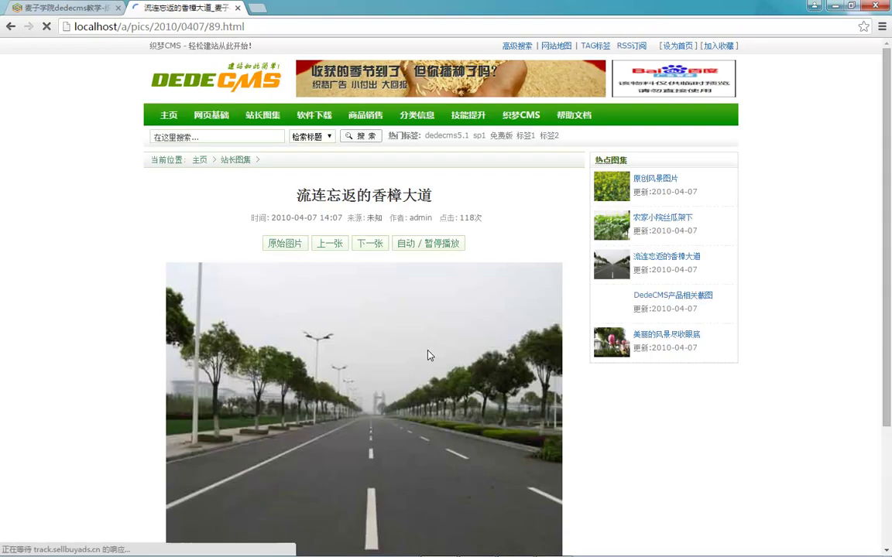
scroll(387, 294, down, 2)
scroll(374, 263, up, 2)
click(372, 244)
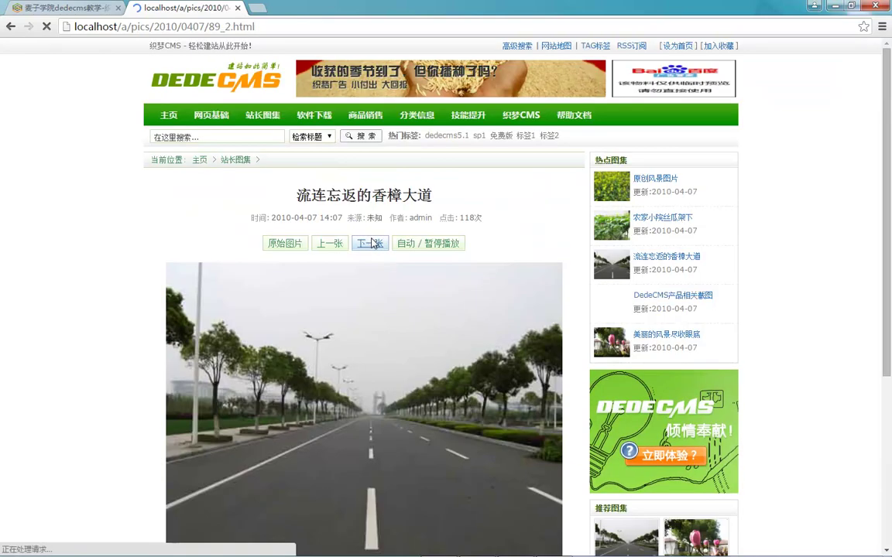
- View the article 设计与应用JavaScript对象符号JSON from the Javascript/Ajax list in the site's 网页基础 column
click(66, 8)
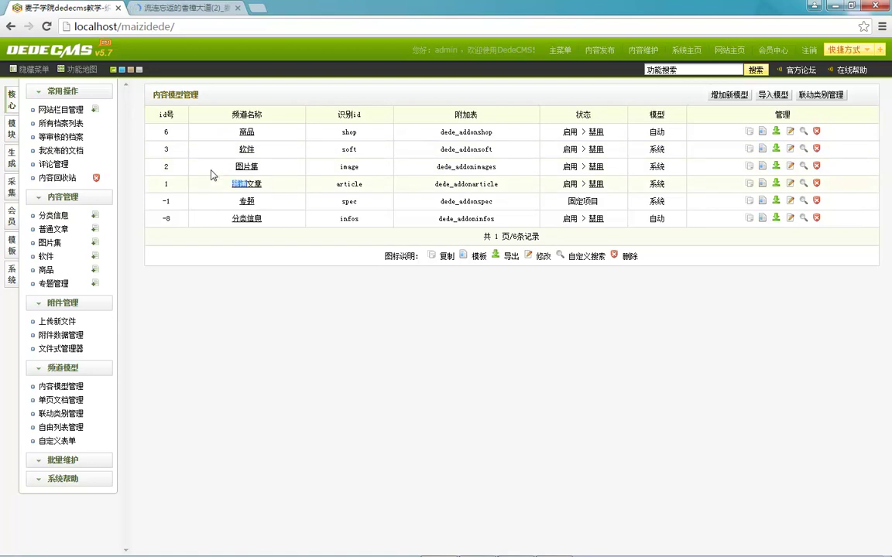
click(160, 7)
click(212, 115)
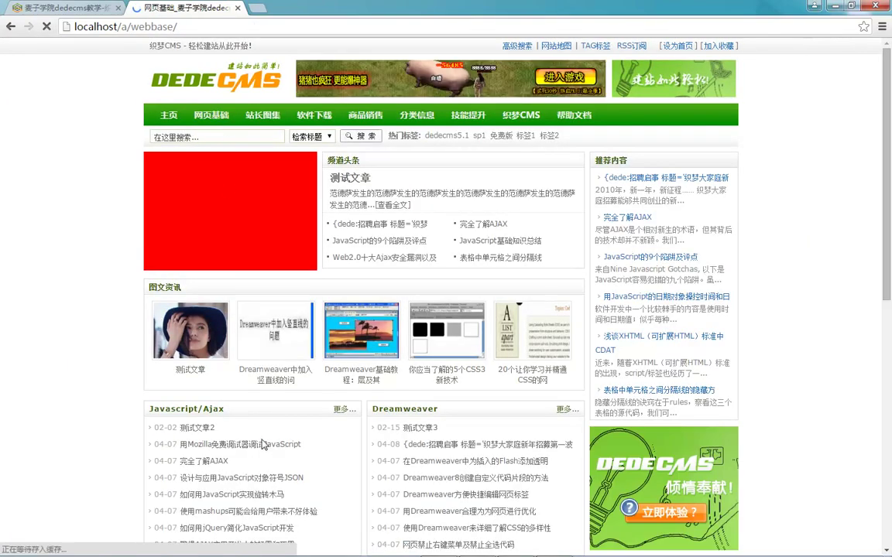
scroll(232, 387, down, 1)
click(234, 422)
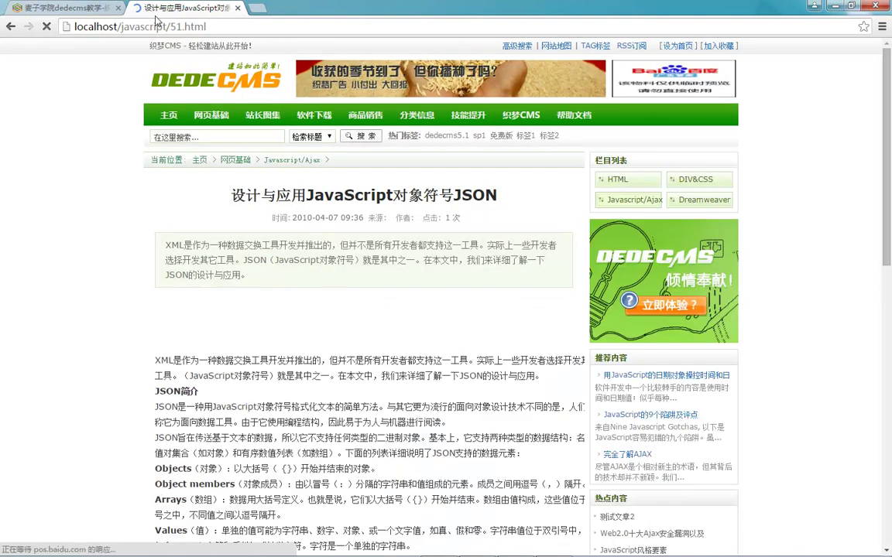
- Examine the 专题 and 分类信息 entries in the admin's content model list, including their IDs, status and model type
key(ctrl+Tab)
triple_click(209, 206)
click(211, 9)
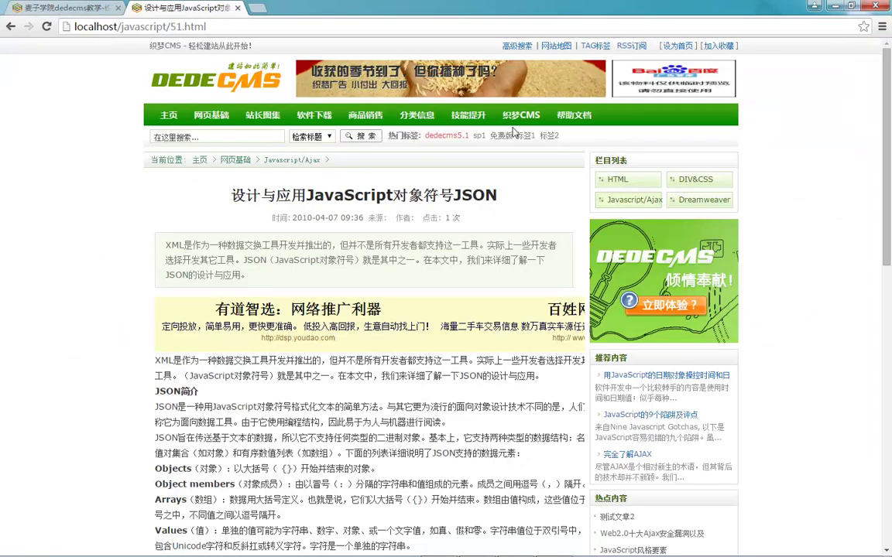
click(42, 9)
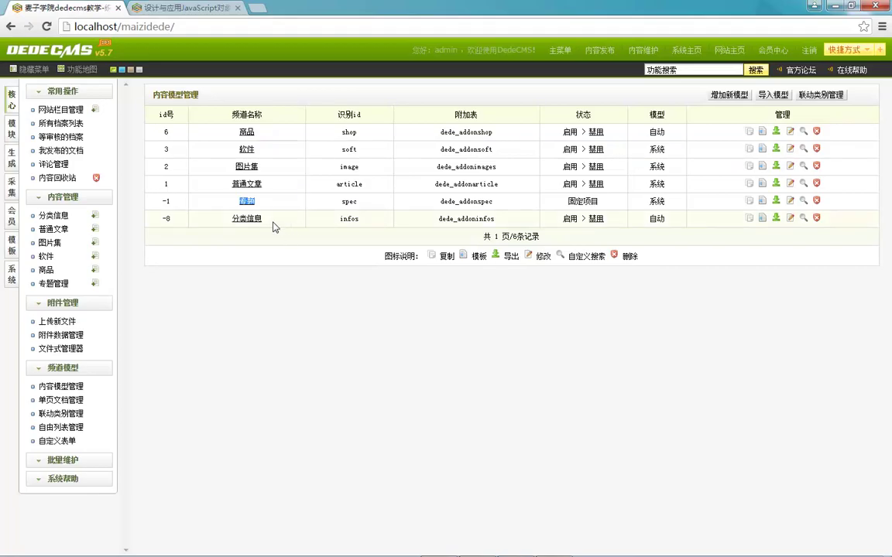
click(187, 8)
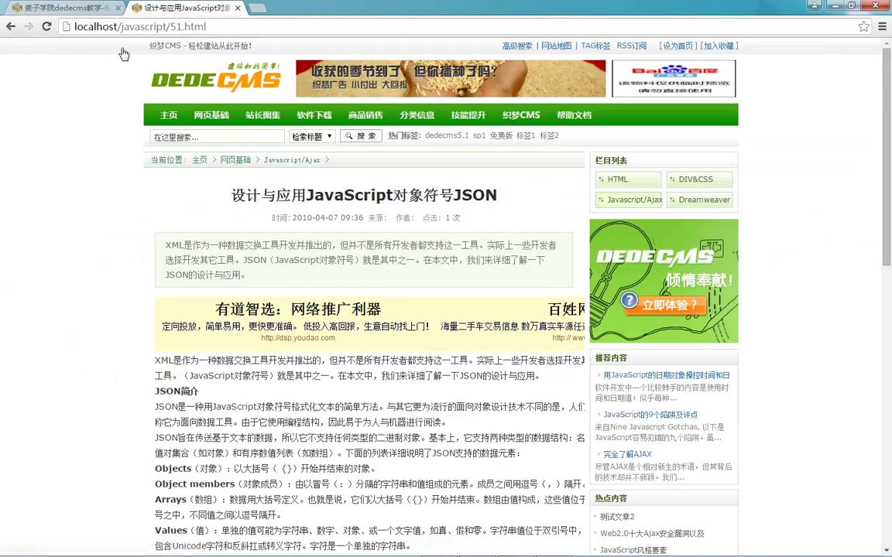
click(88, 7)
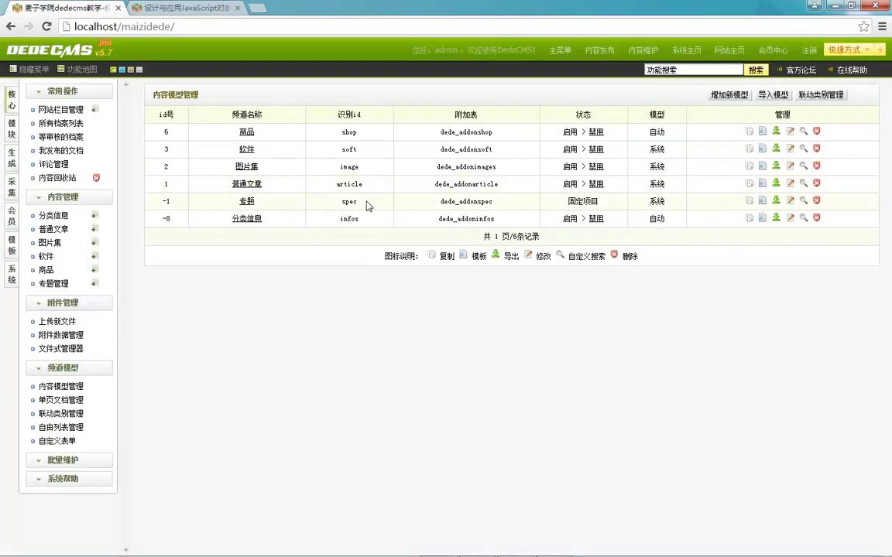
double_click(162, 203)
drag(165, 198, 442, 222)
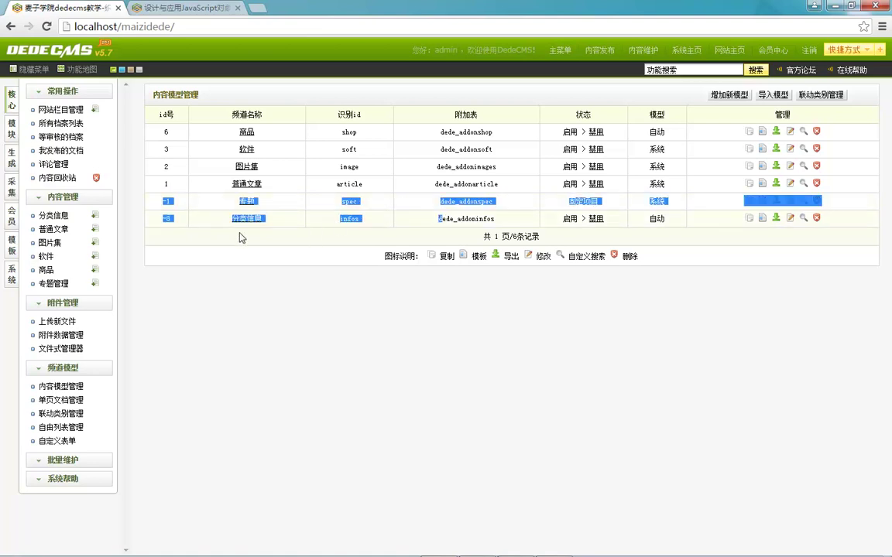
click(689, 241)
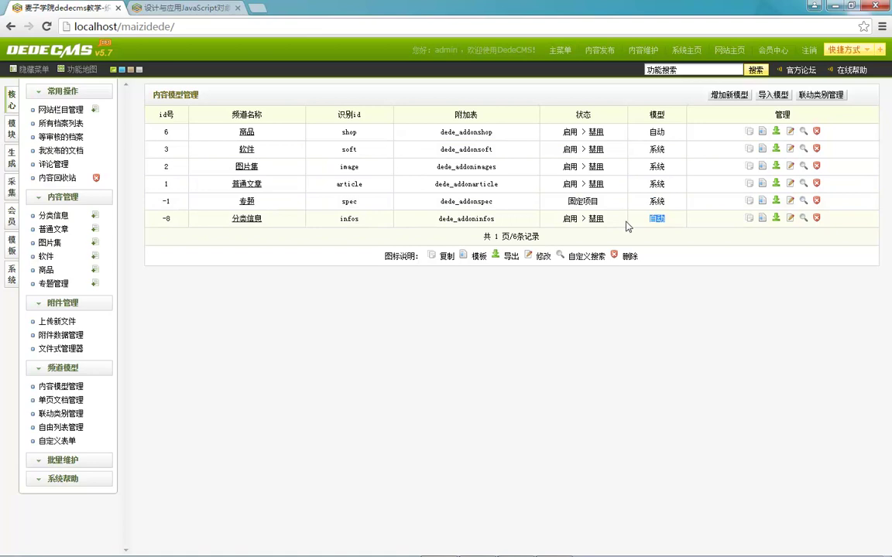
double_click(571, 219)
drag(192, 201, 625, 196)
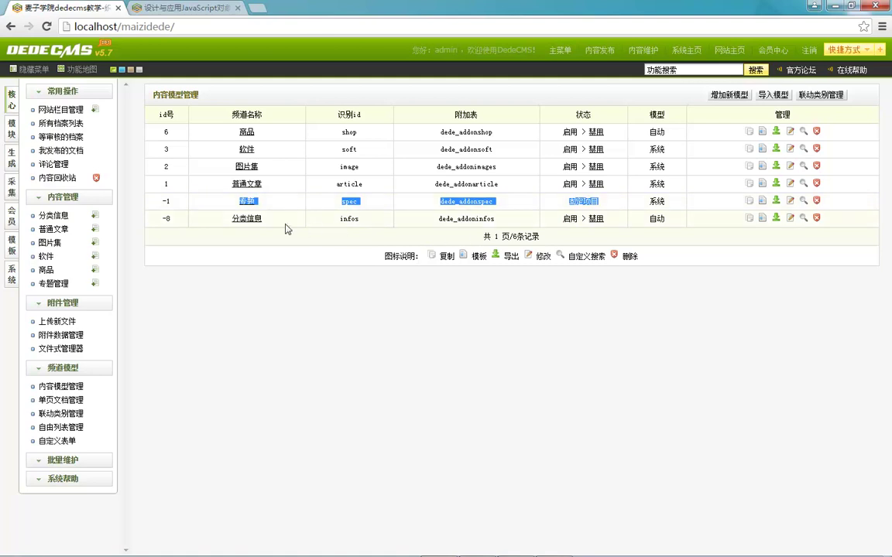
- Open the 分类信息 content model and review its basic settings
click(249, 220)
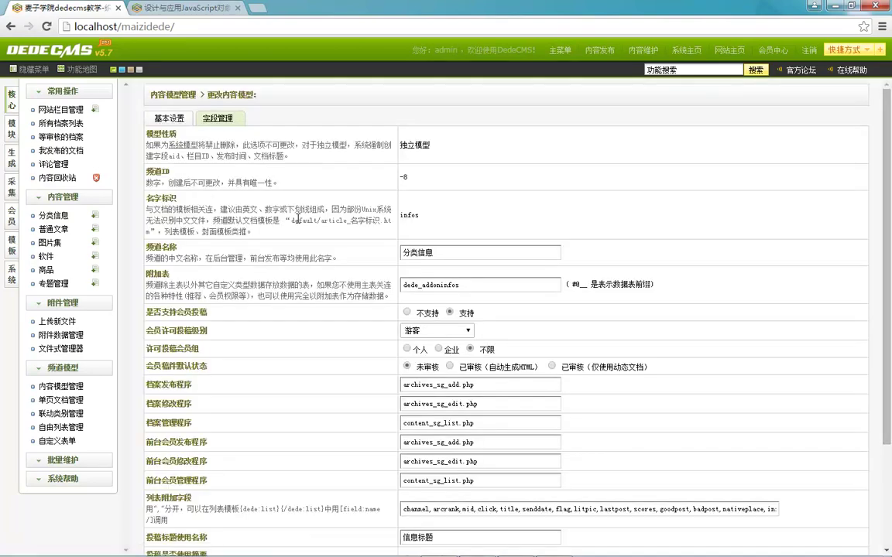
scroll(275, 192, down, 3)
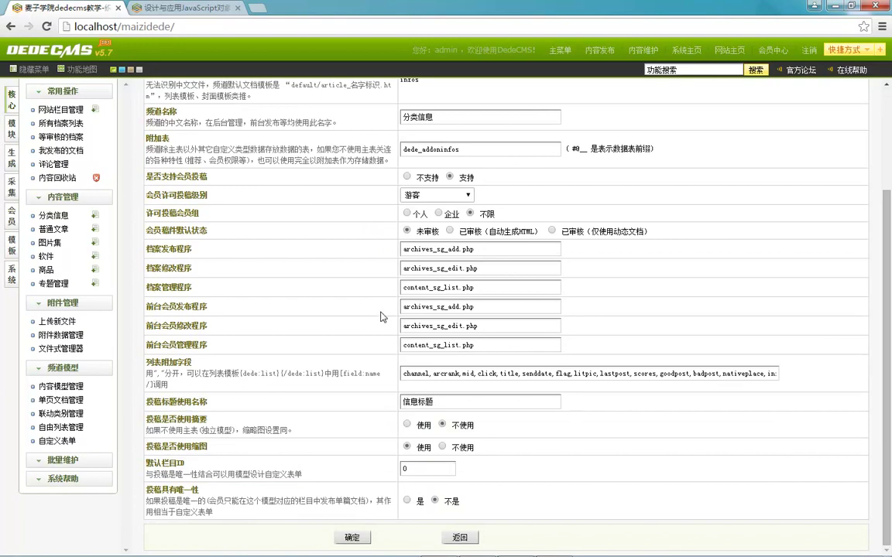
scroll(405, 284, up, 1)
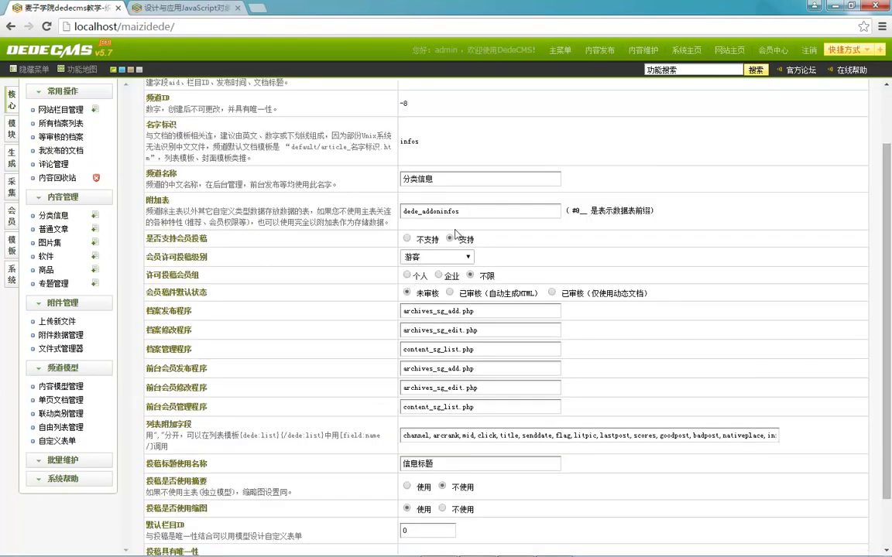
scroll(415, 210, up, 2)
scroll(377, 178, down, 3)
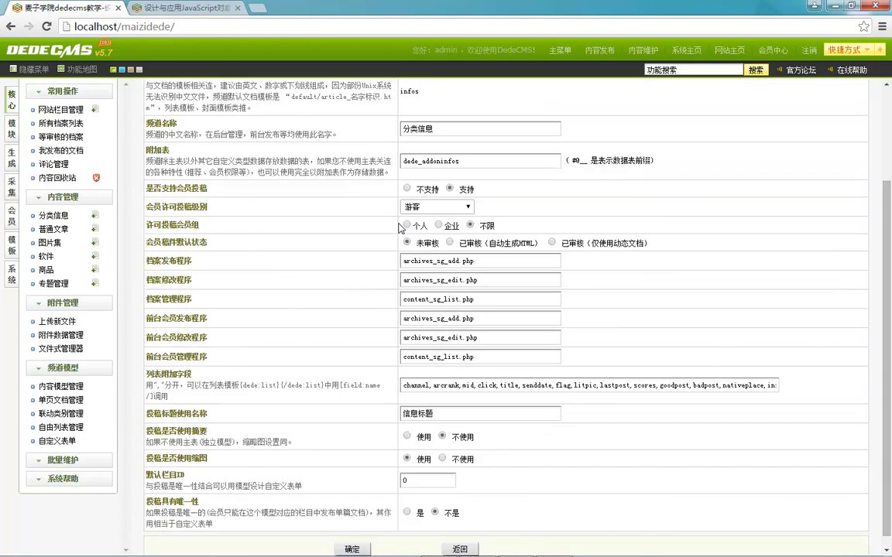
scroll(356, 385, up, 2)
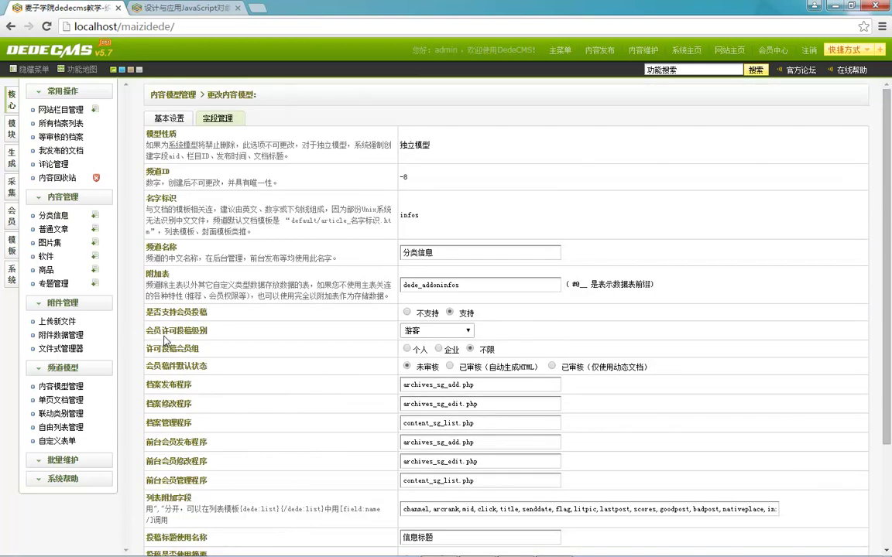
- Preview the 佰邦达科技（北京）有限公司招聘PHP开发工程师 post from the 分类信息 document list and review its fields and description
click(57, 218)
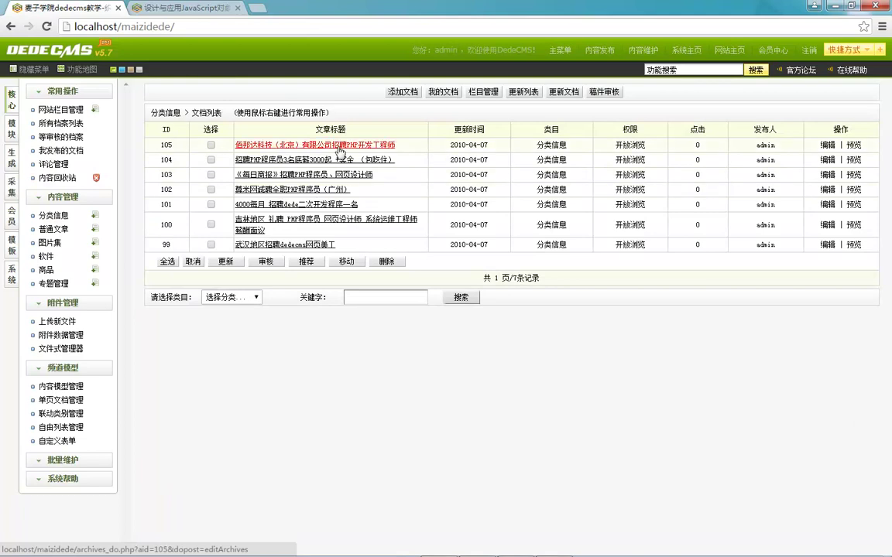
click(339, 148)
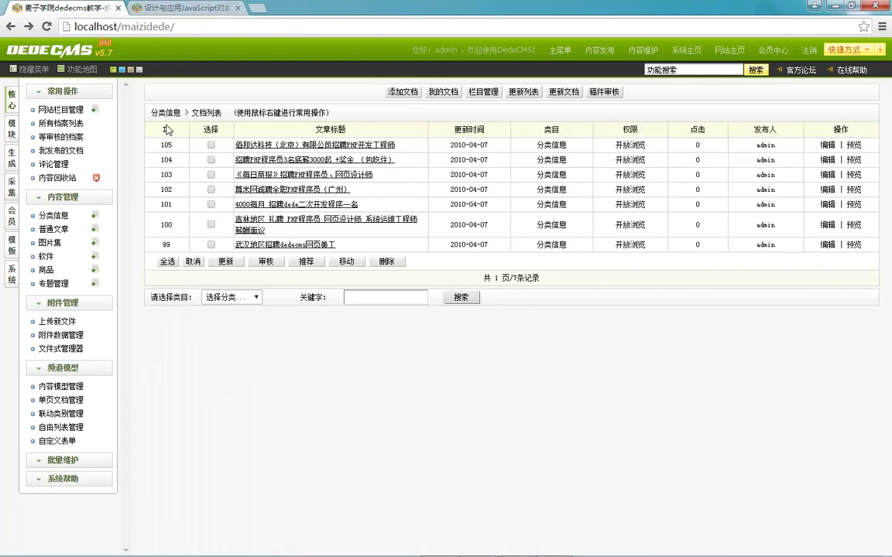
click(853, 145)
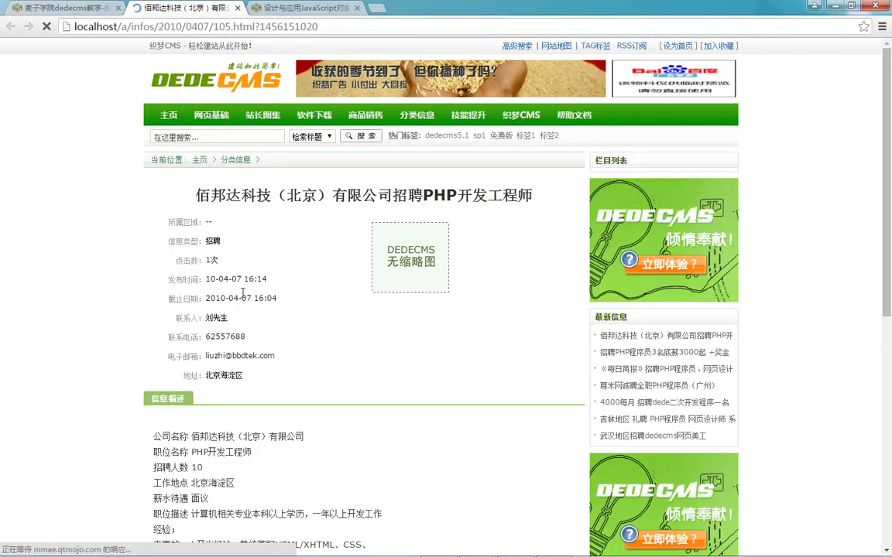
scroll(305, 213, down, 4)
scroll(303, 272, up, 4)
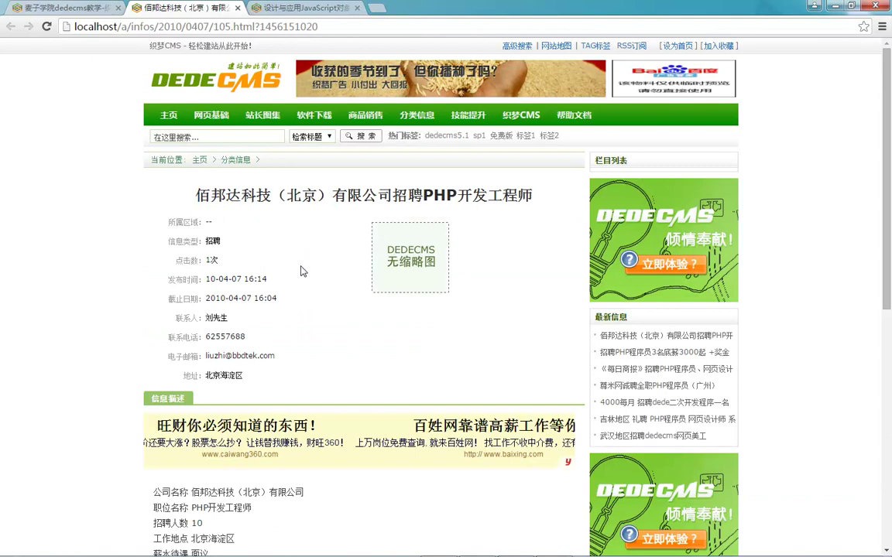
scroll(302, 271, down, 6)
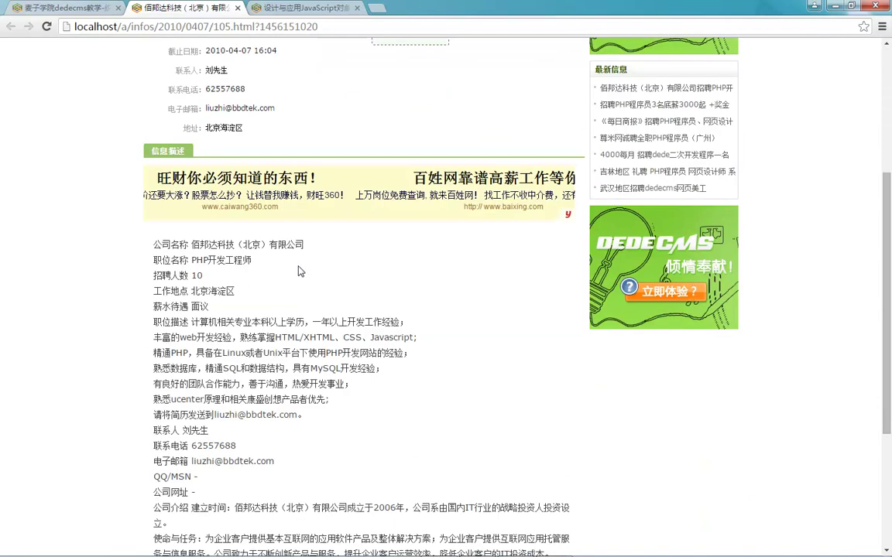
scroll(299, 267, up, 3)
scroll(298, 267, up, 3)
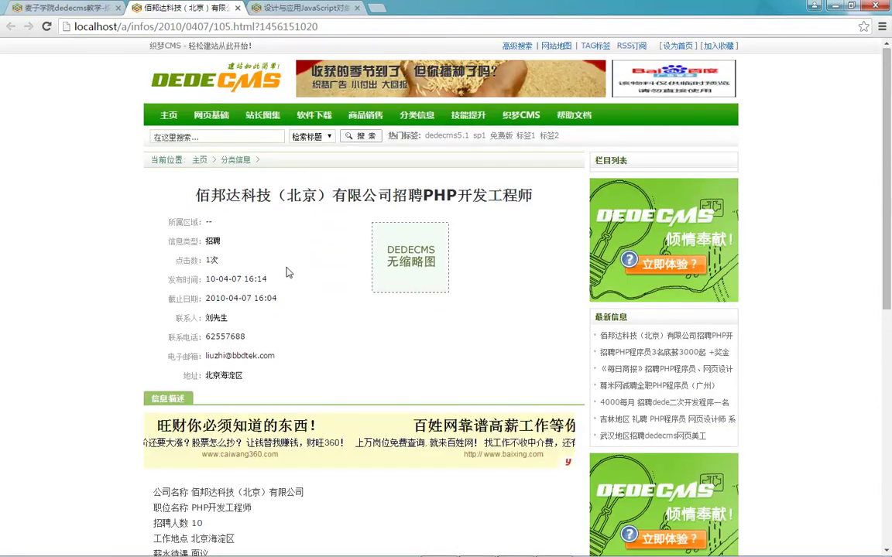
- Examine the region and type filters on the site's 分类信息 list page, and open the 网页基础 column
click(234, 159)
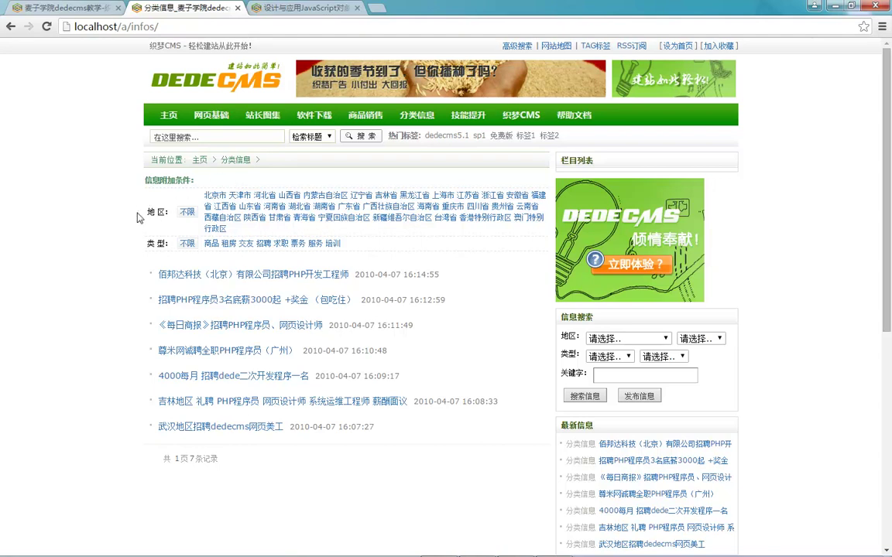
scroll(182, 322, down, 2)
scroll(234, 328, up, 2)
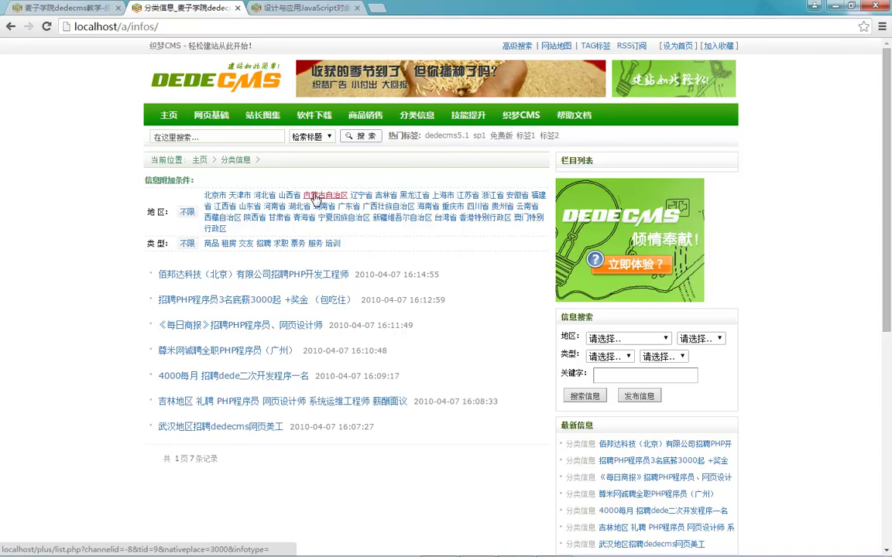
click(198, 111)
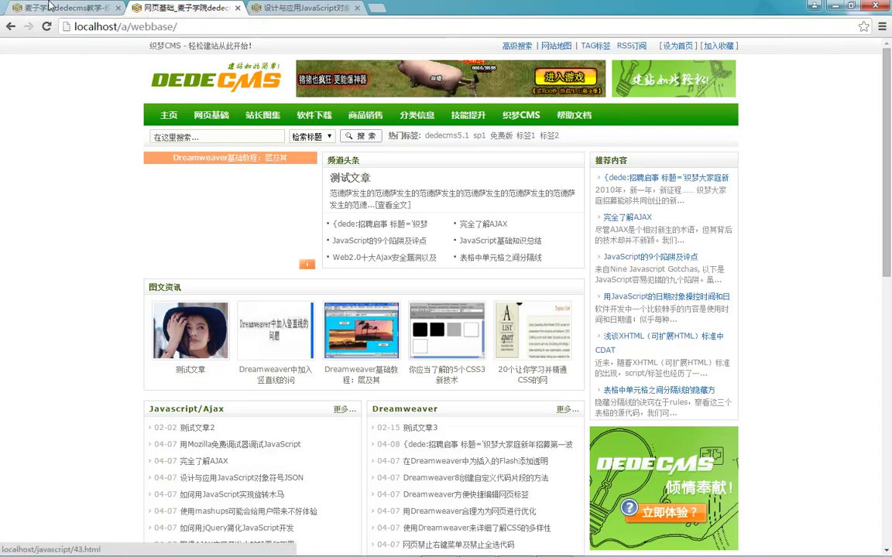
- Return to the admin's content model management and open the form for adding a new content model
key(ctrl+1)
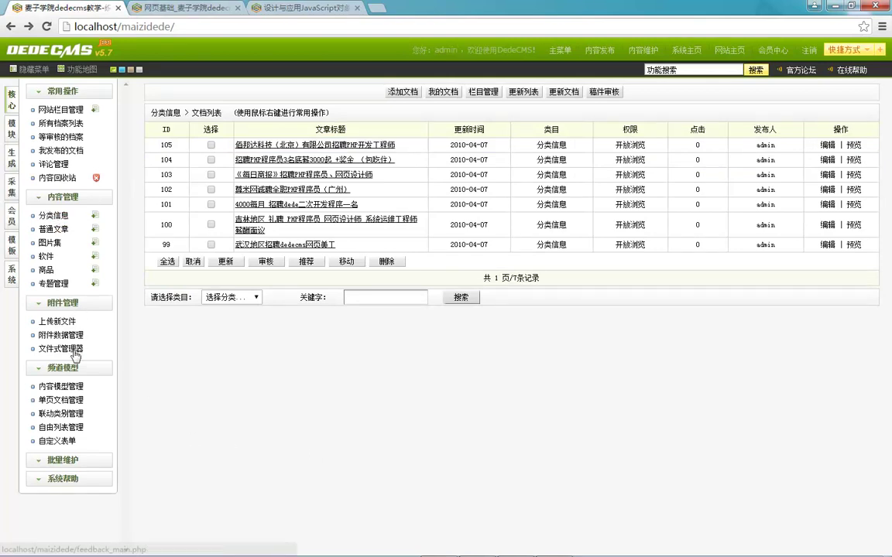
click(62, 386)
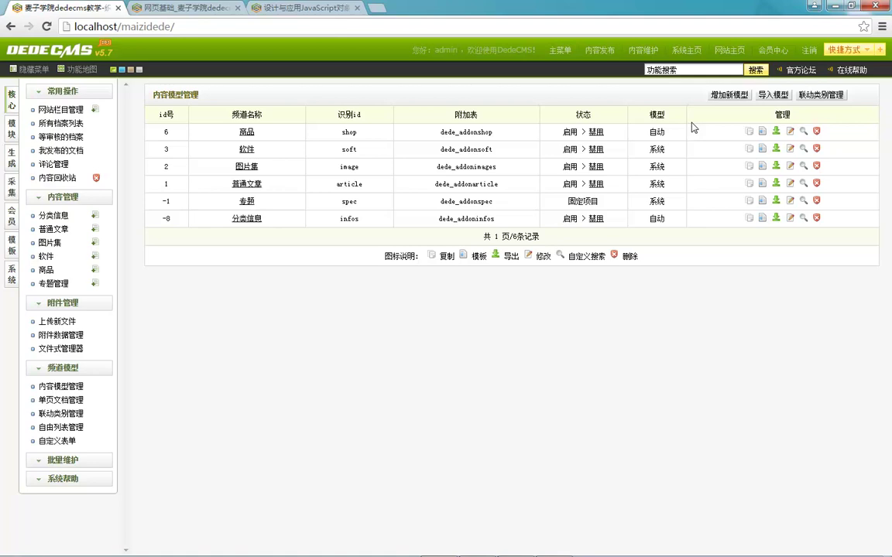
click(729, 95)
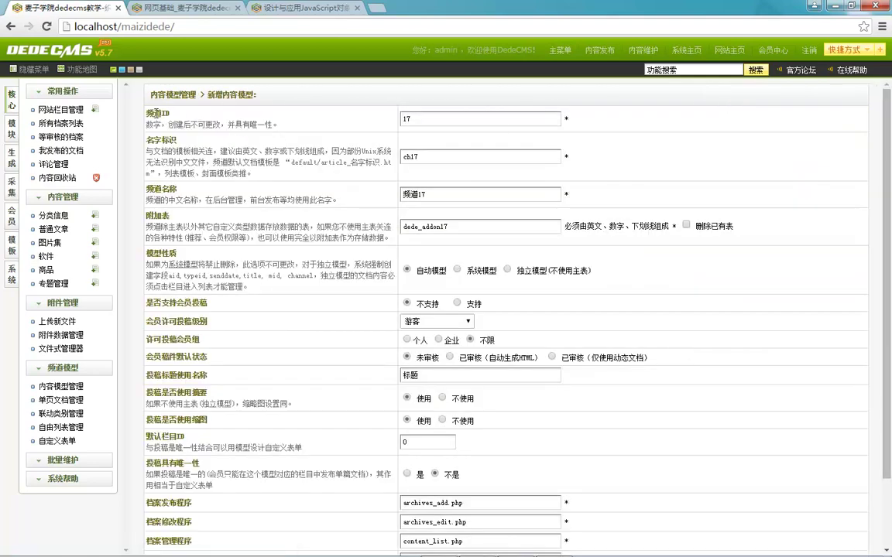
- Review the 频道ID, 名字标识, 频道名称 and 附加表 fields and their explanations in the new content model form
double_click(486, 117)
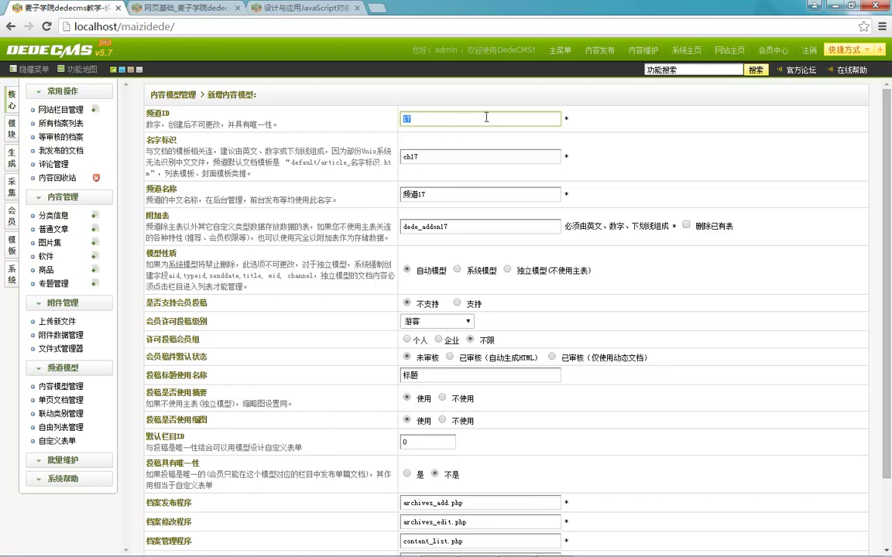
click(287, 151)
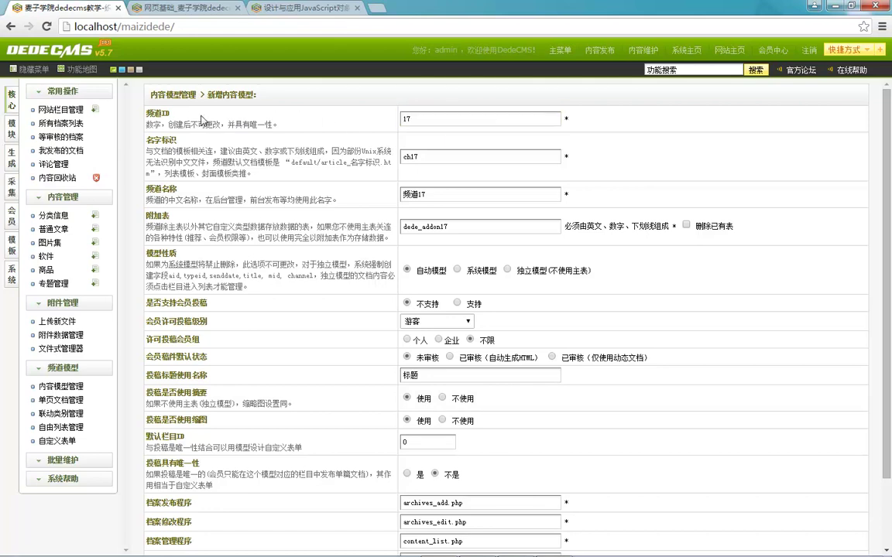
drag(151, 108, 582, 164)
click(583, 164)
drag(153, 108, 643, 160)
click(647, 164)
drag(157, 188, 286, 199)
click(286, 200)
drag(154, 215, 385, 238)
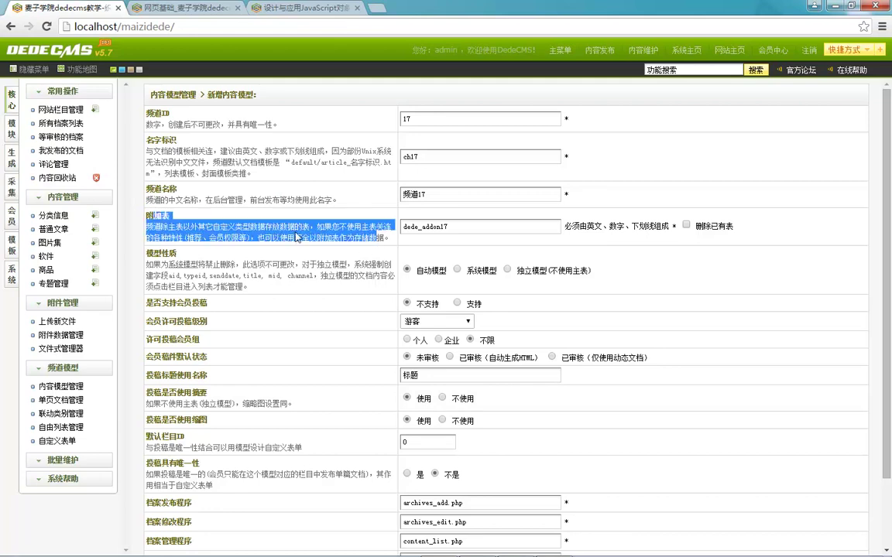
click(292, 223)
- Switch to HeidiSQL, connect to the localhost session, and open the dede_addonarticle table in the dedecmsv57utf8sp1 database
mouse_move(333, 551)
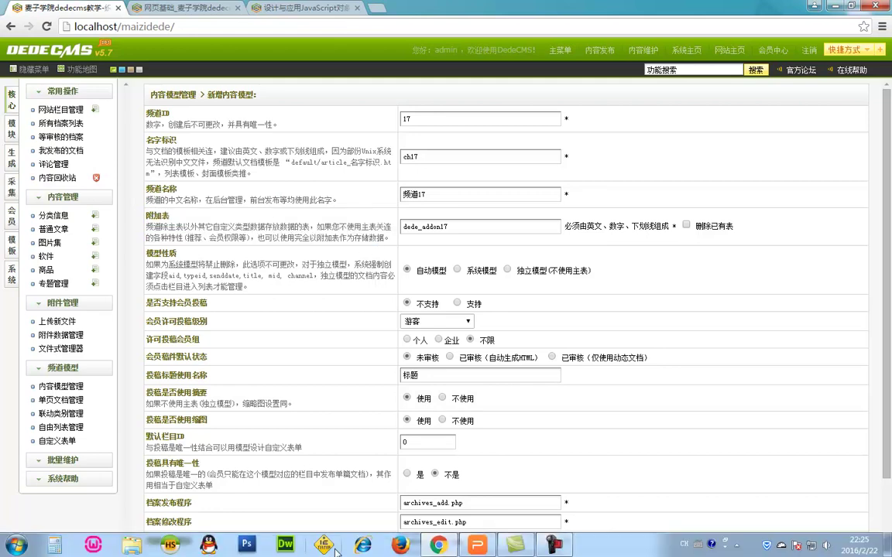
click(174, 547)
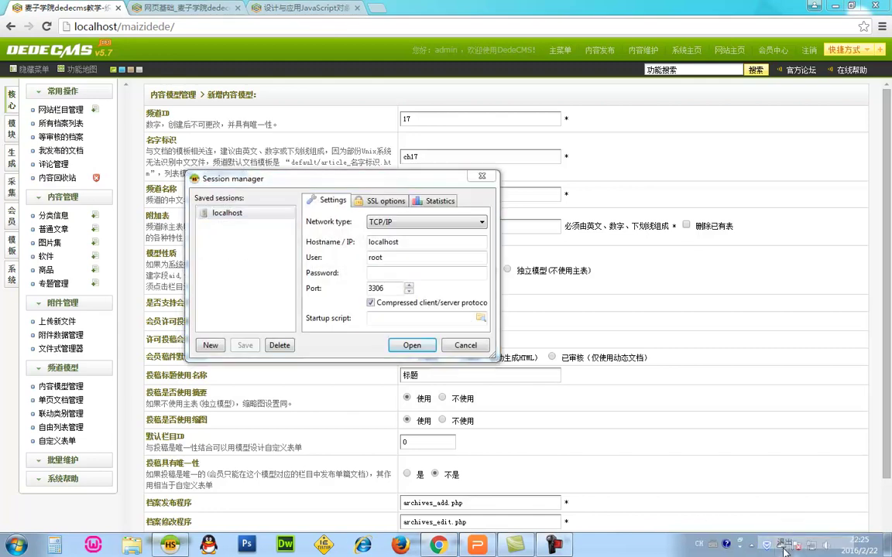
double_click(223, 212)
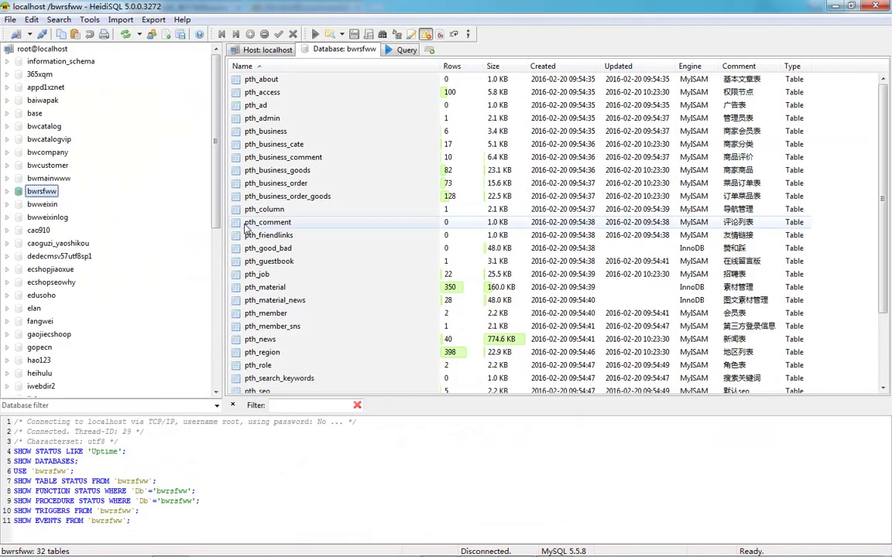
scroll(39, 174, down, 4)
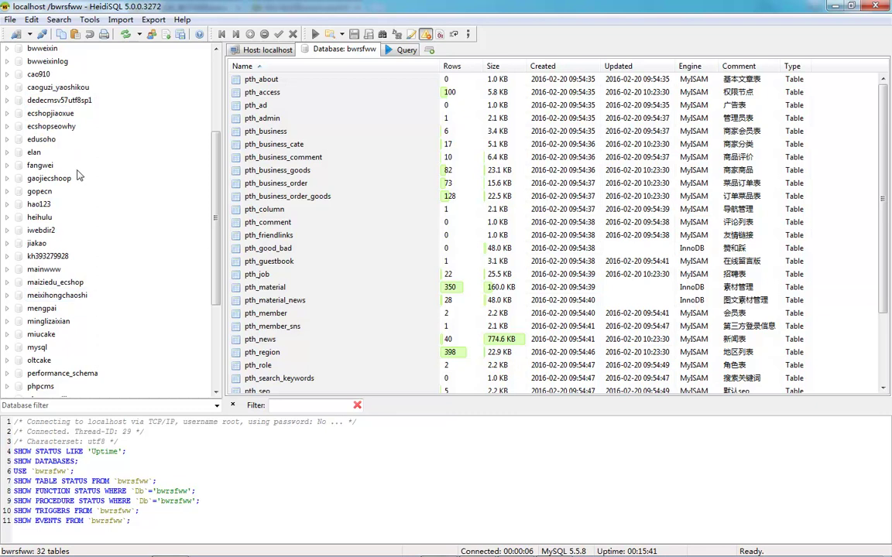
click(62, 99)
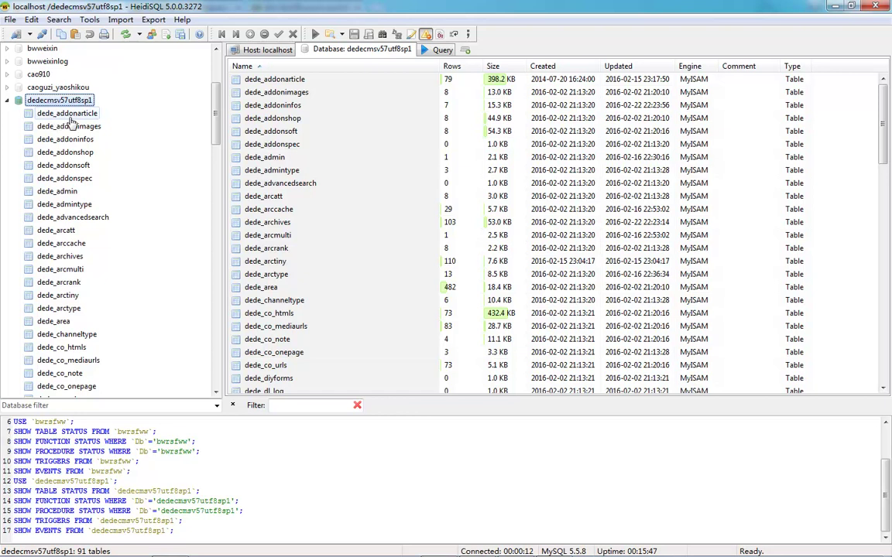
click(70, 116)
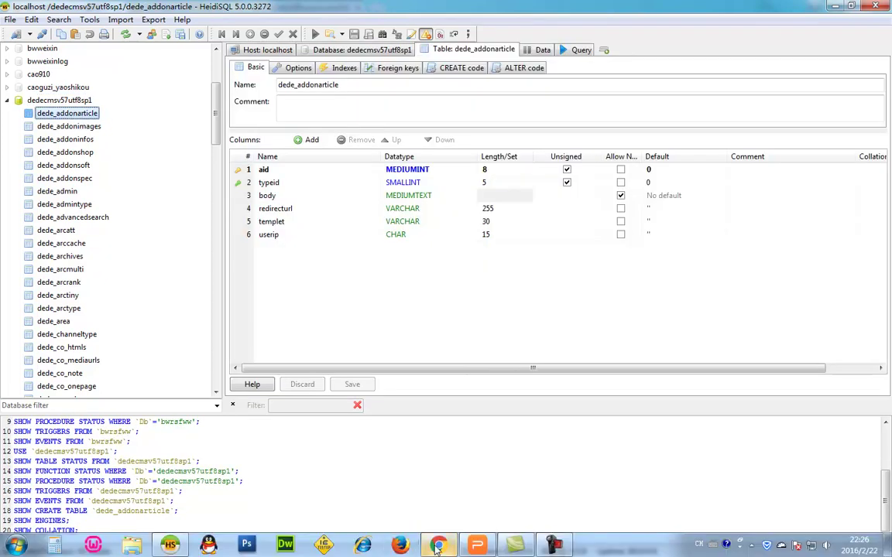
- Inspect the columns of the images, infos, shop, soft and spec add-on tables, and return to the new content model form in Chrome
click(438, 545)
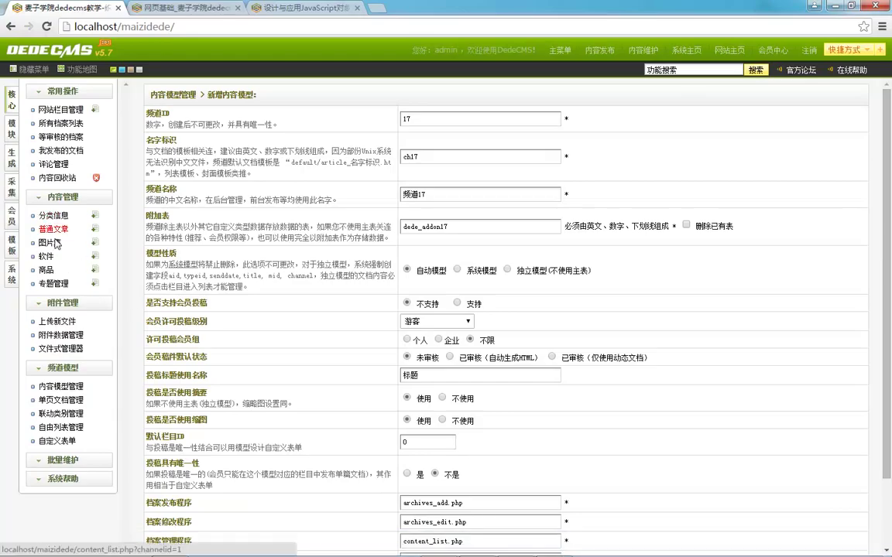
key(alt+Tab)
click(91, 126)
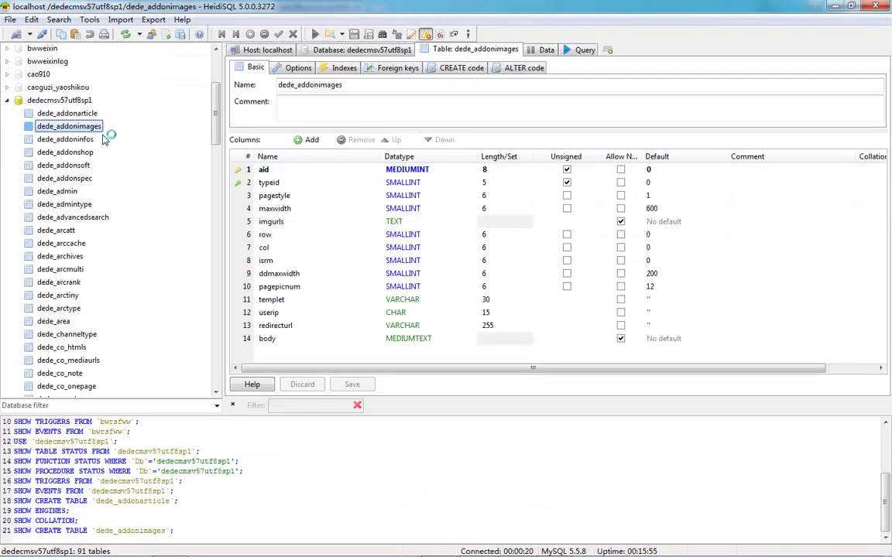
click(96, 140)
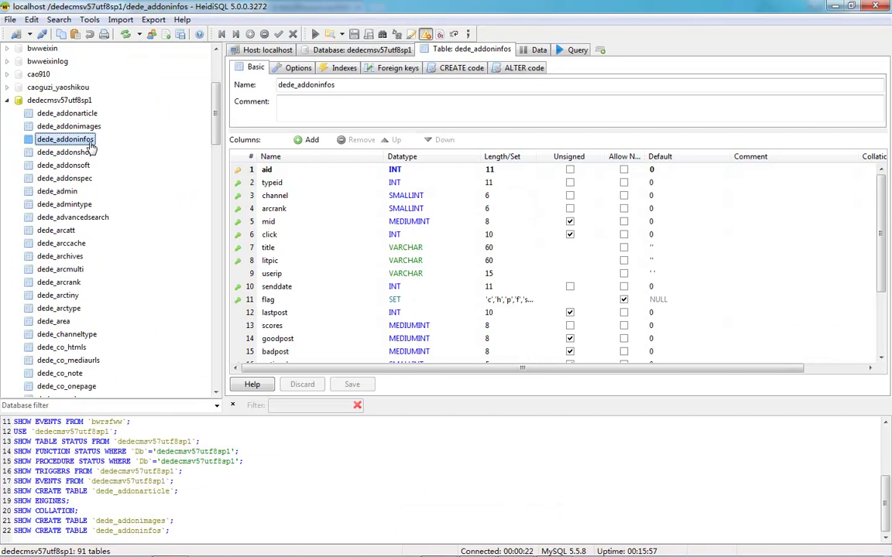
click(88, 153)
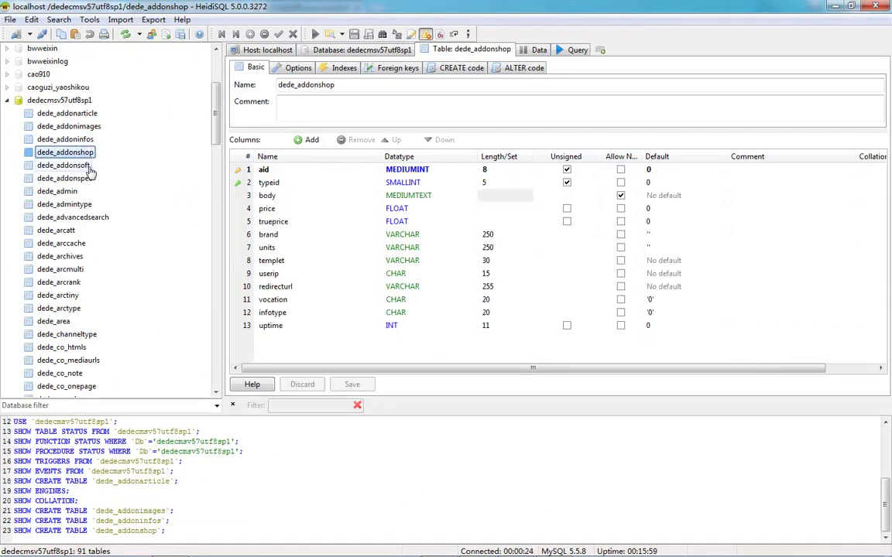
click(84, 165)
click(80, 179)
click(83, 164)
click(88, 152)
click(88, 139)
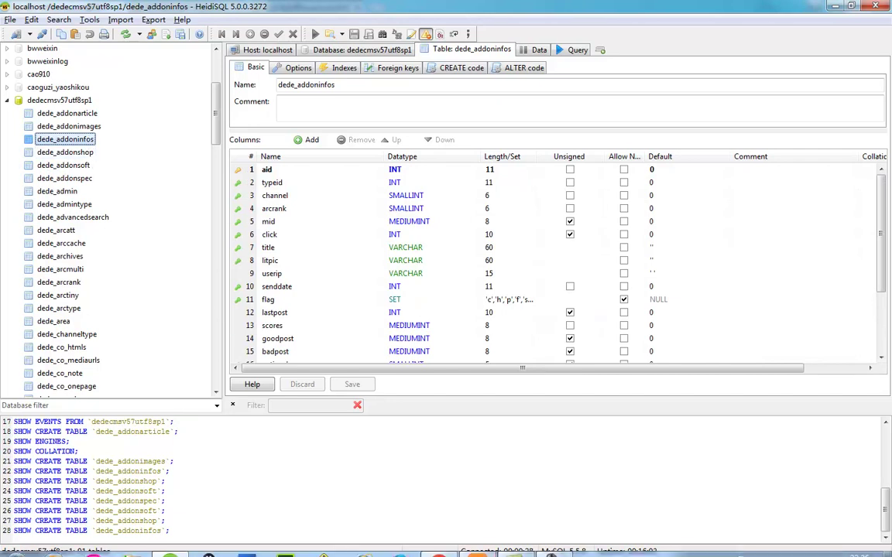
click(438, 545)
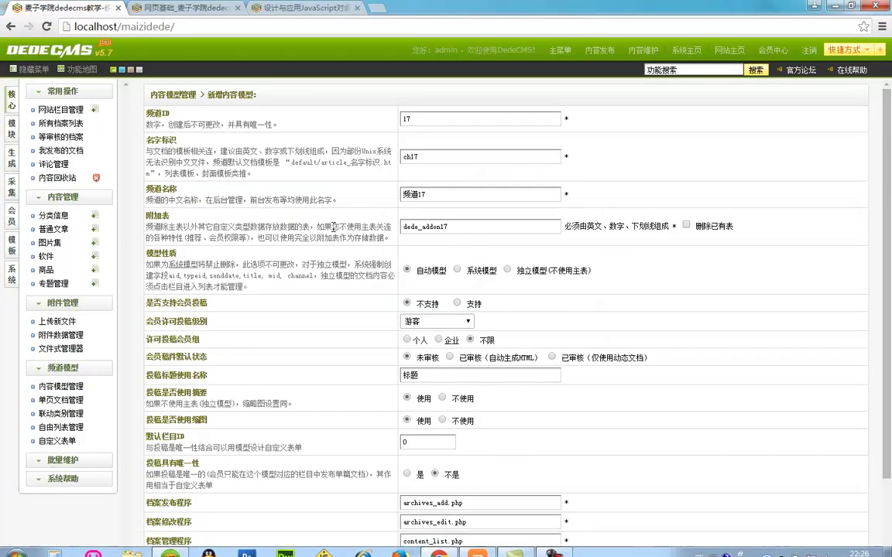
mouse_move(453, 551)
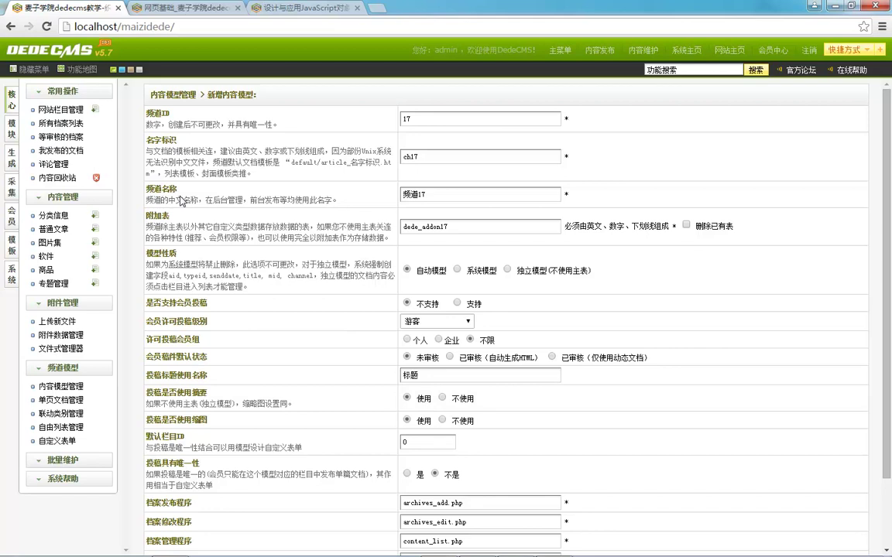
- Set the new content model's 频道名称 to 在线问答
double_click(452, 194)
text(z)
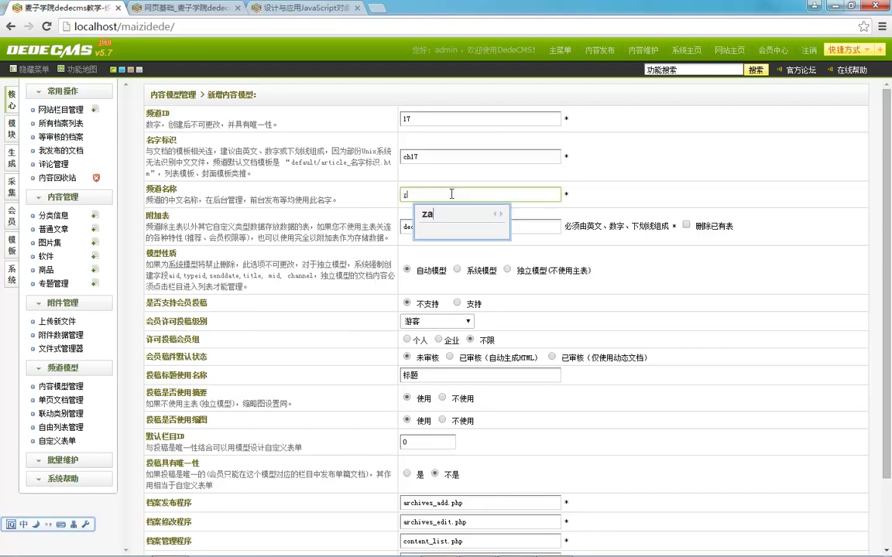
text(aixian wenda)
key(BackSpace)
key(BackSpace)
key(BackSpace)
key(BackSpace)
key(BackSpace)
text(wenda)
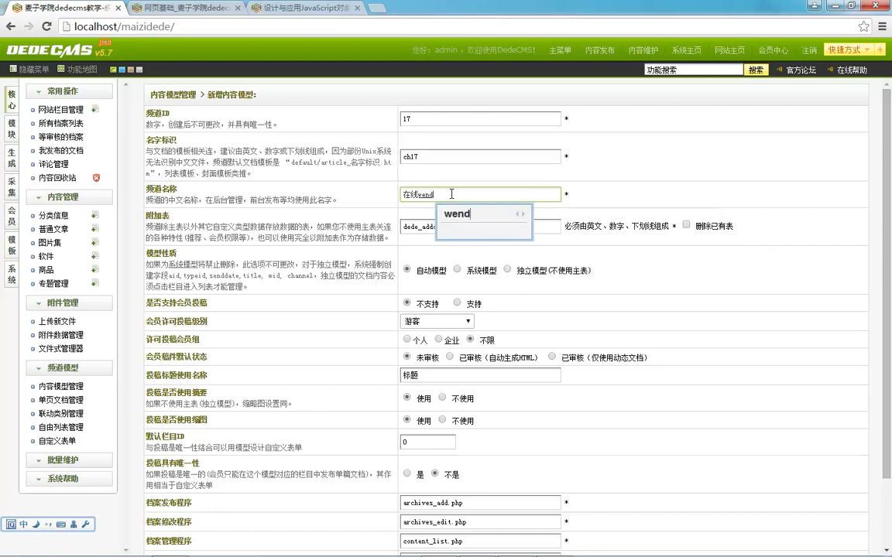
- Set the new content model's 附加表 to dede_addonfaq
click(428, 228)
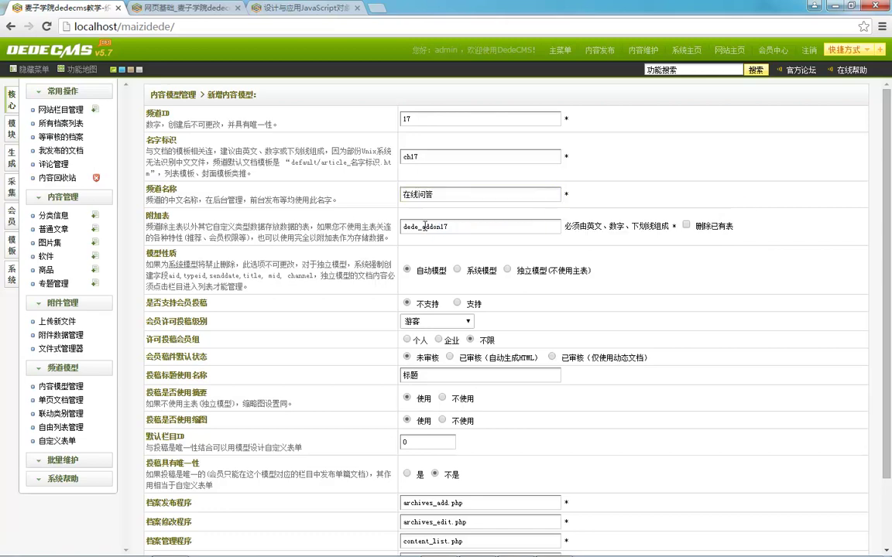
drag(440, 225, 473, 224)
text(fa)
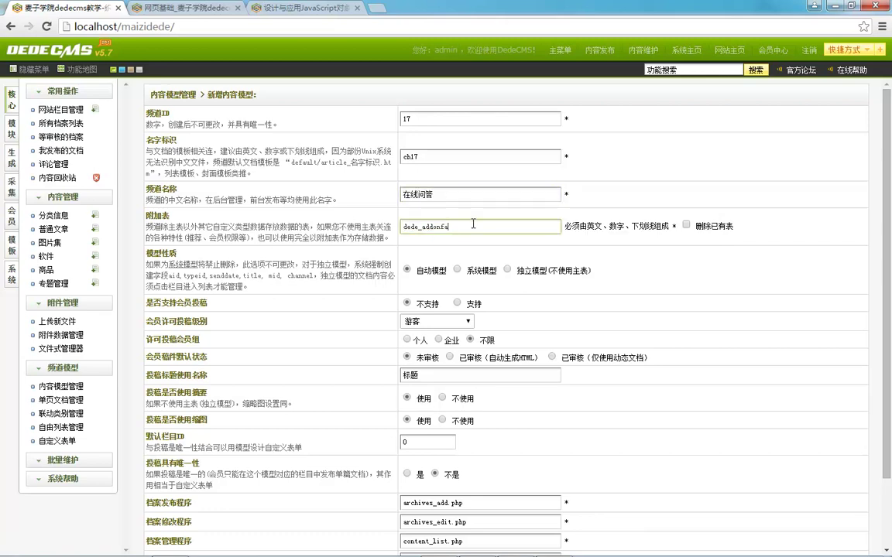
text(q)
click(266, 264)
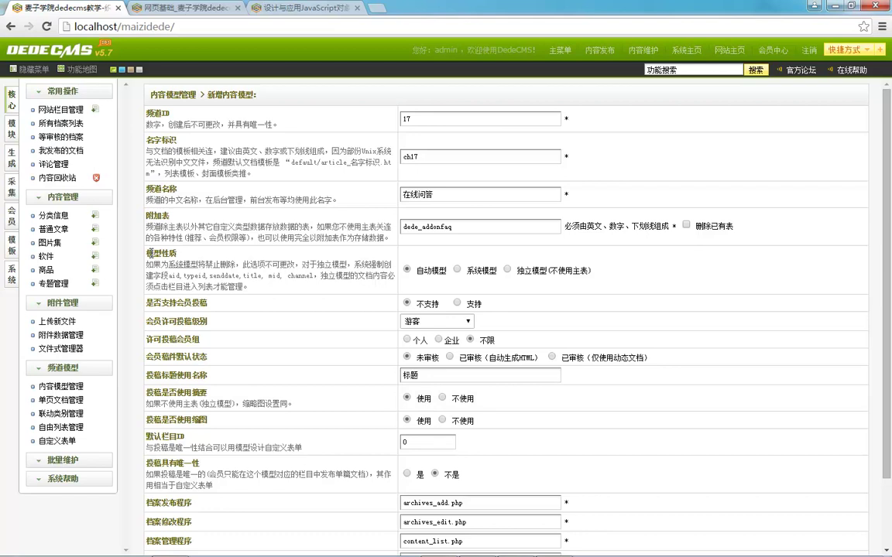
- Read the 模型性质 explanation about system models, independent models and the fields the system forces them to have
drag(153, 264, 297, 267)
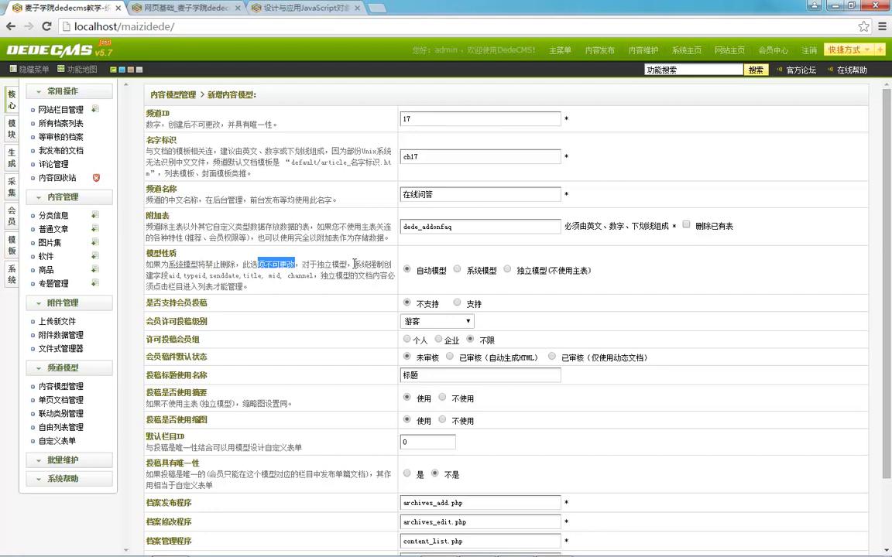
drag(354, 264, 378, 265)
click(155, 277)
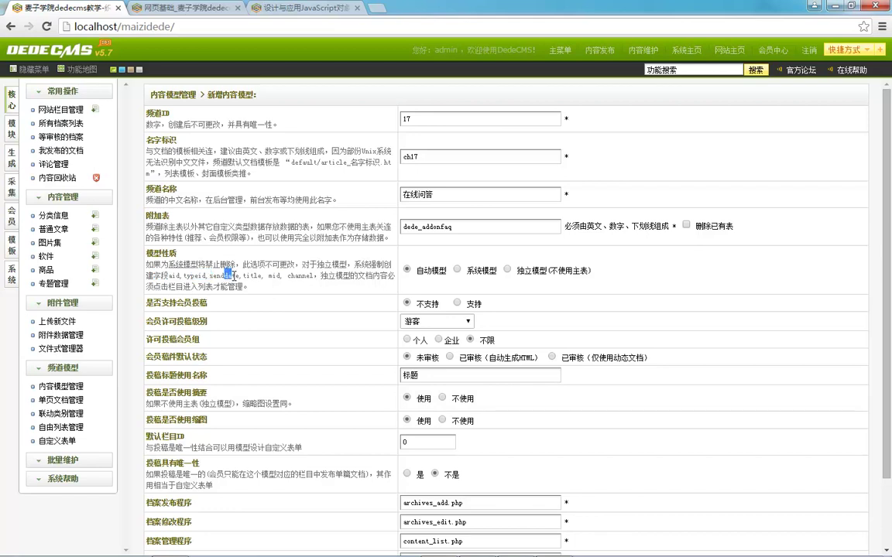
double_click(275, 276)
click(303, 285)
double_click(299, 276)
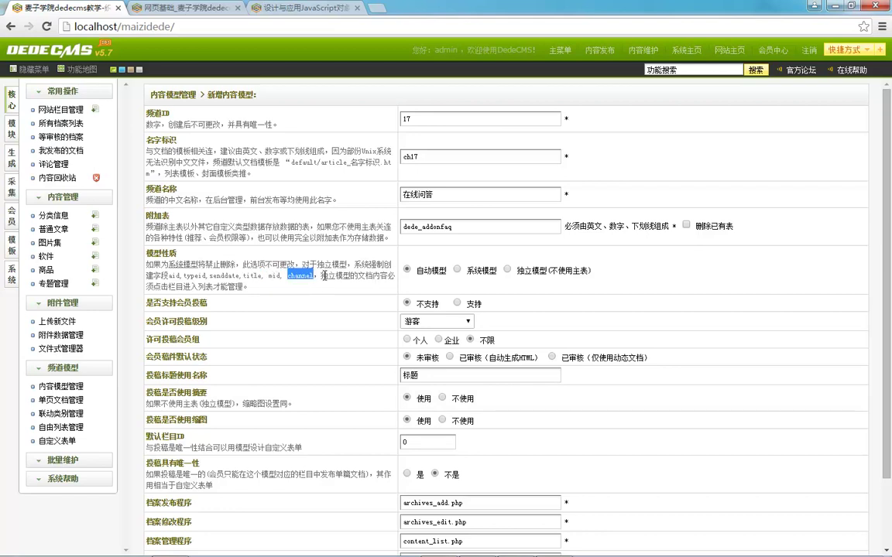
drag(321, 277, 360, 277)
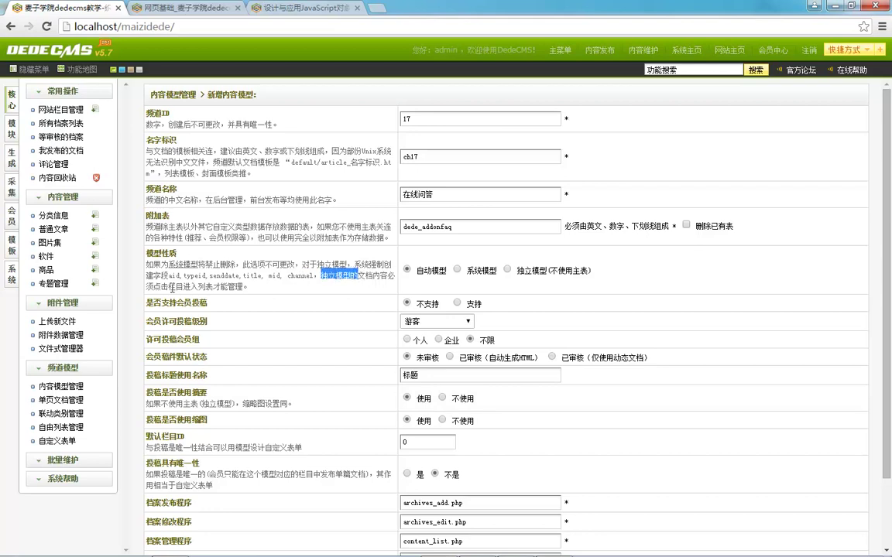
click(152, 256)
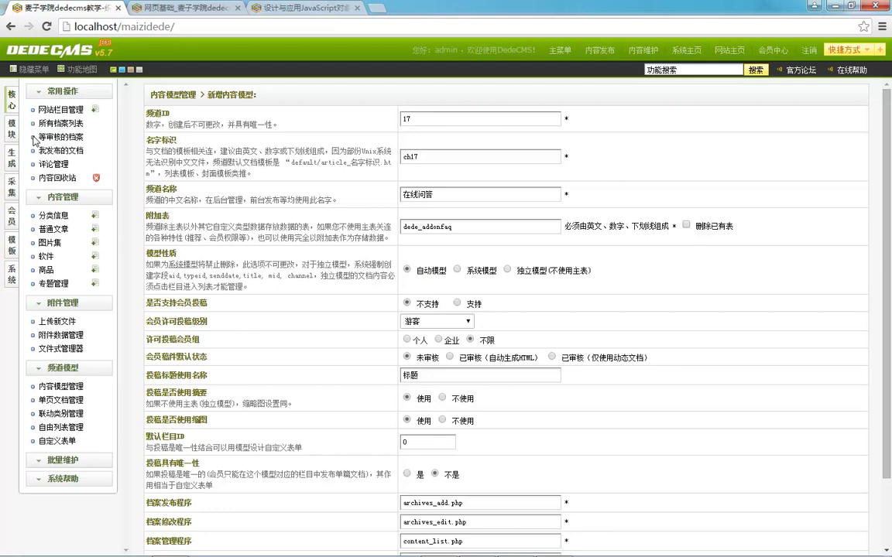
- Open 内容模型管理 in a separate browser tab, close the 网页基础 page, and examine the 普通文章 model's row
right_click(75, 386)
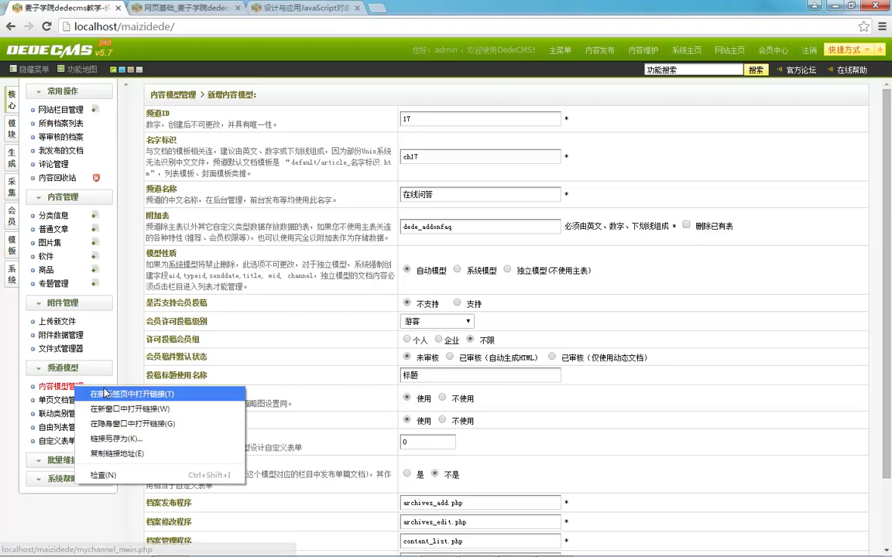
click(105, 393)
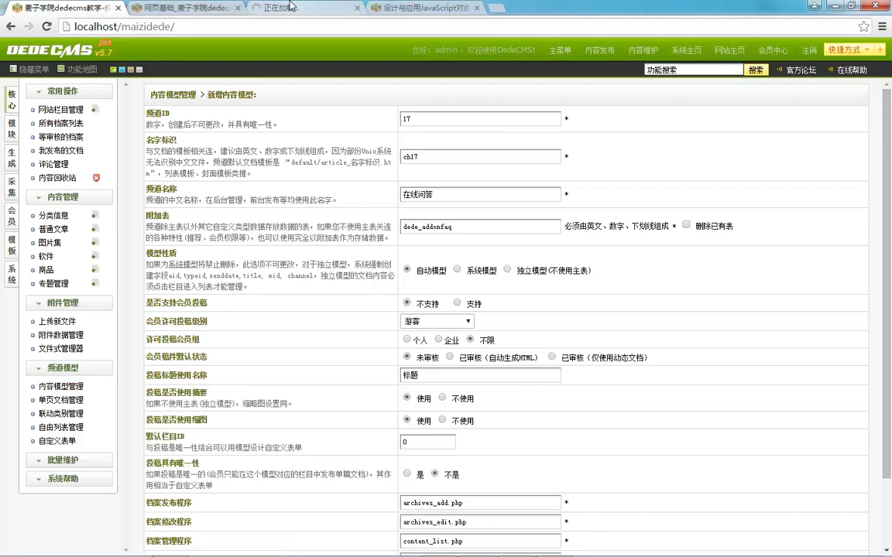
click(286, 7)
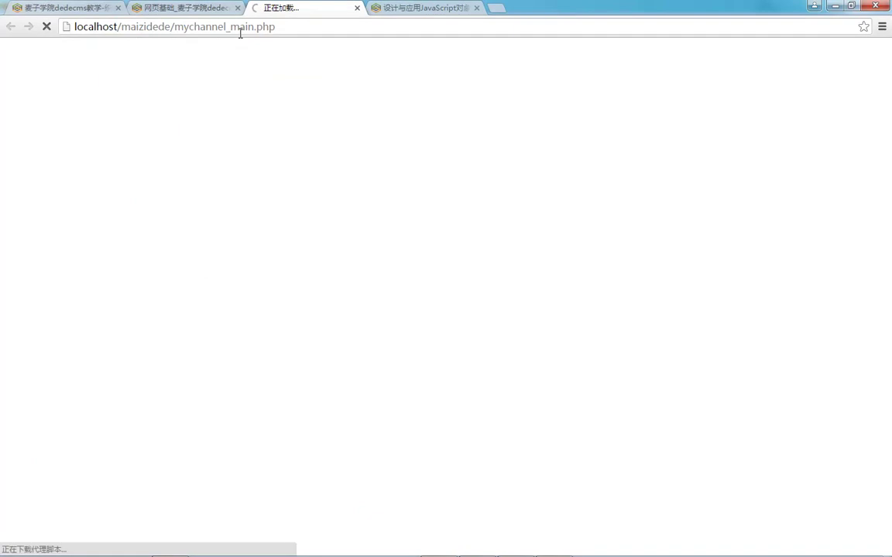
click(178, 9)
click(237, 7)
drag(86, 142, 659, 145)
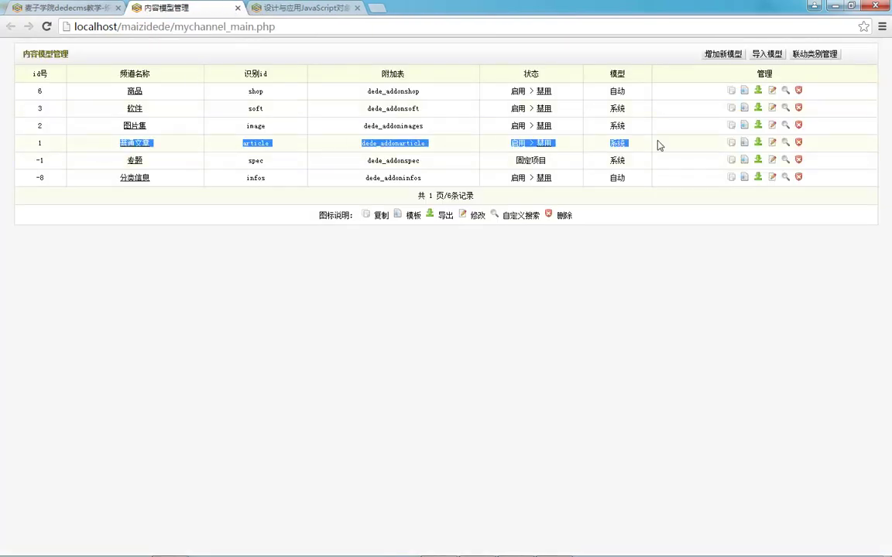
- Open the 普通文章 model's settings to check its 模型性质, and return to the content model list
click(772, 142)
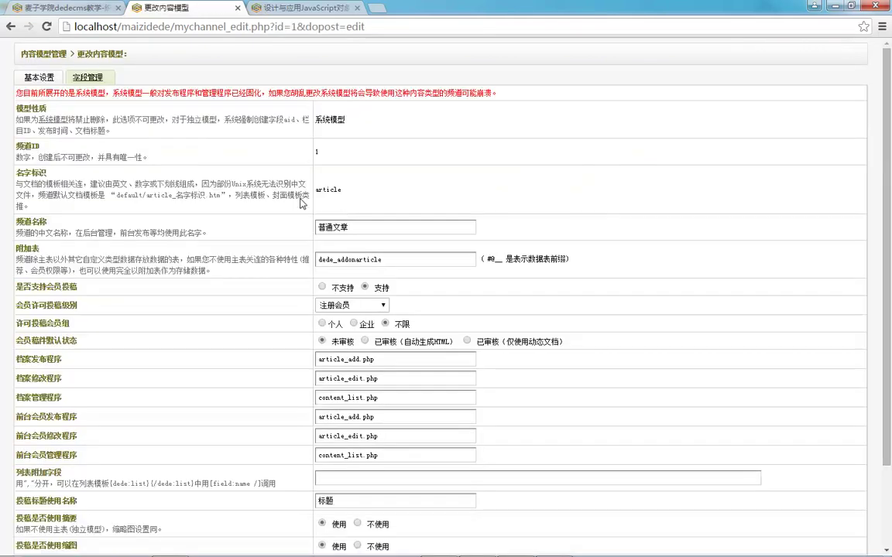
drag(324, 120, 368, 119)
click(381, 123)
click(11, 27)
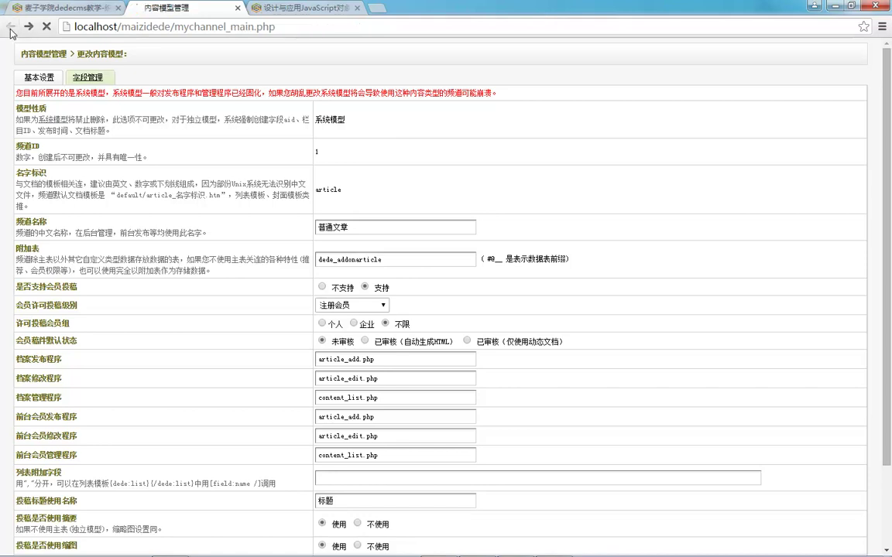
- Compare the 模型 types of the listed content models, and switch to the 设计与应用JavaScript对象符号JSON article page
drag(609, 107, 627, 172)
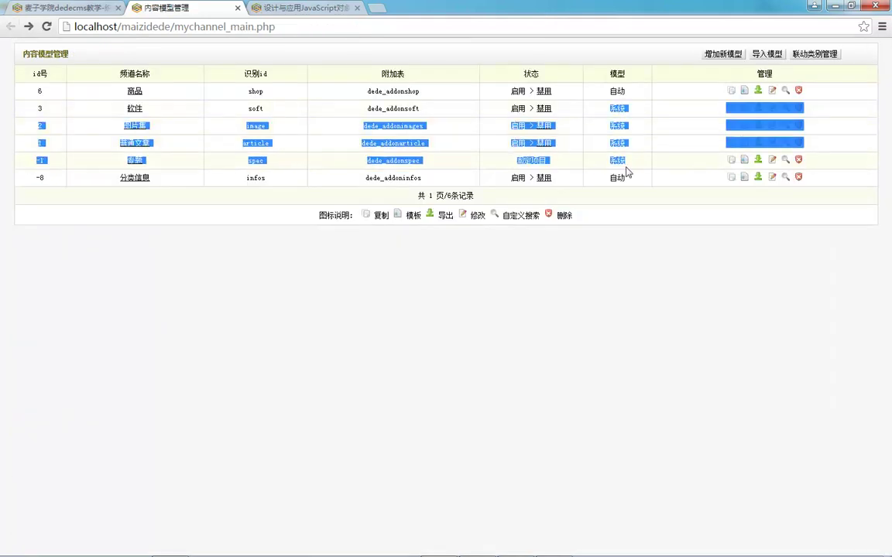
click(627, 172)
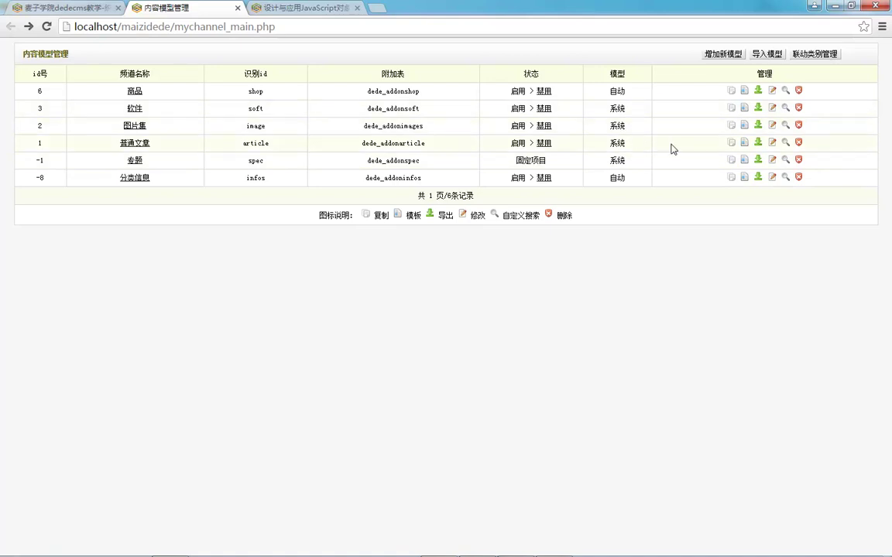
click(799, 142)
click(271, 7)
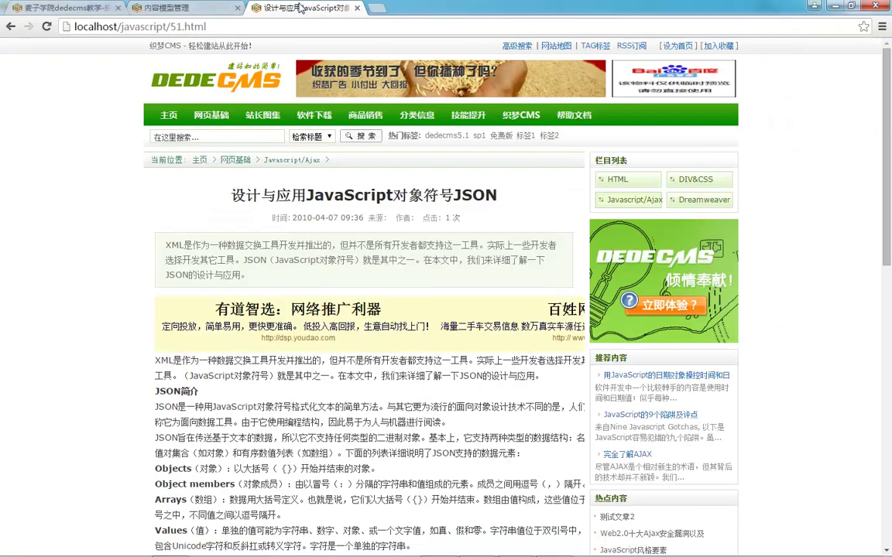
- Open the 分类信息 model's settings from the content model list and compare them with the new model form
click(191, 7)
click(62, 7)
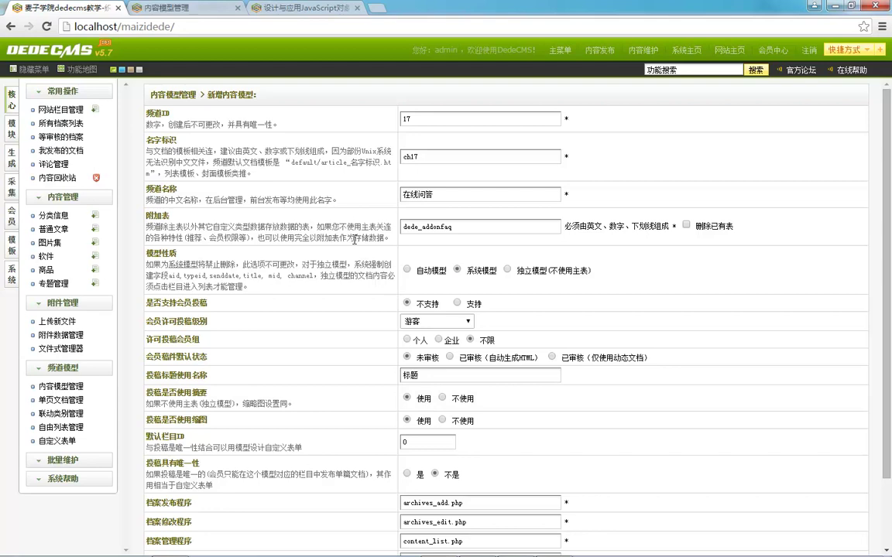
click(145, 6)
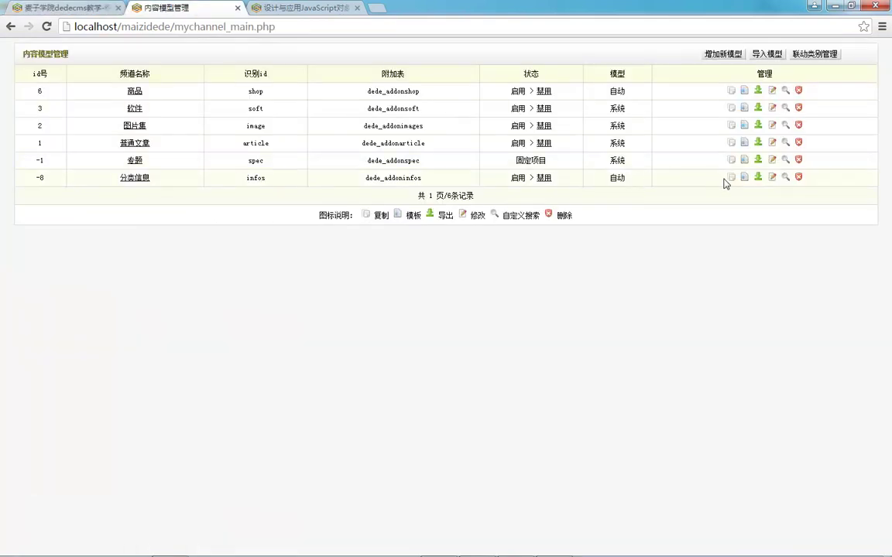
click(772, 177)
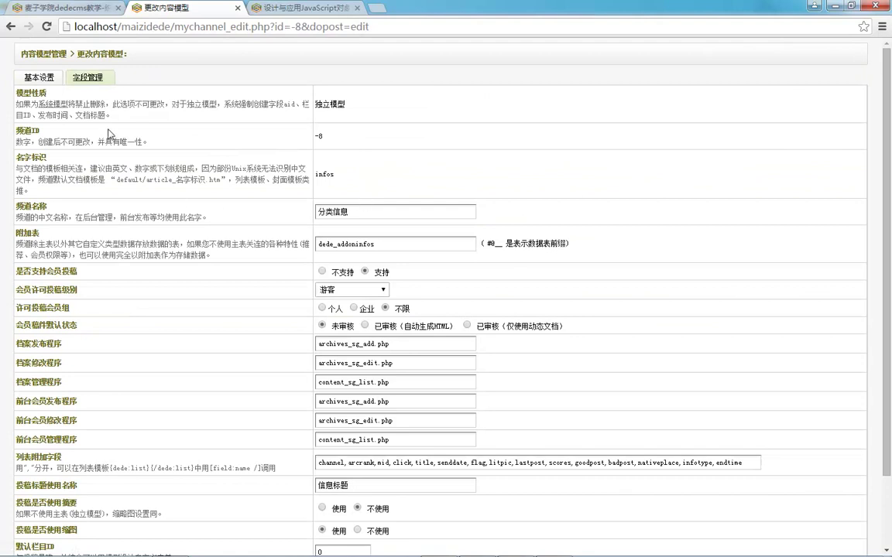
scroll(118, 143, down, 2)
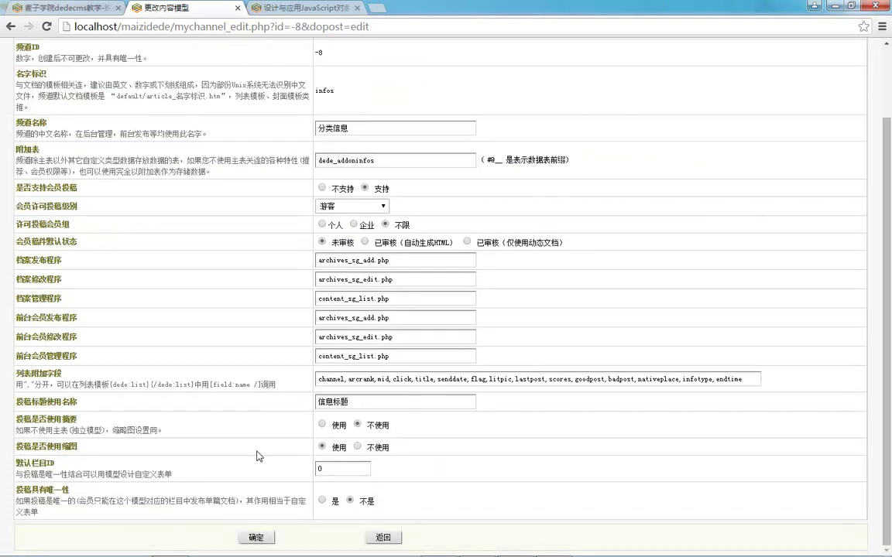
scroll(256, 425, up, 2)
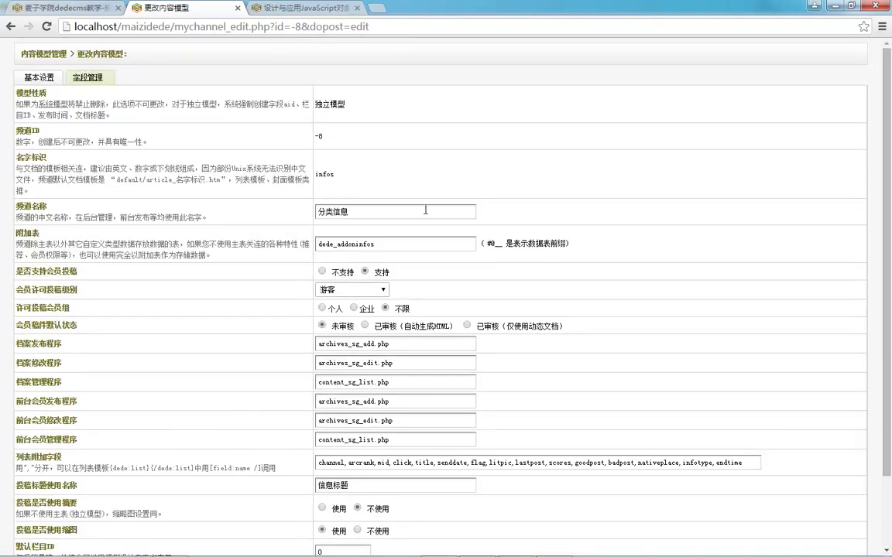
click(58, 7)
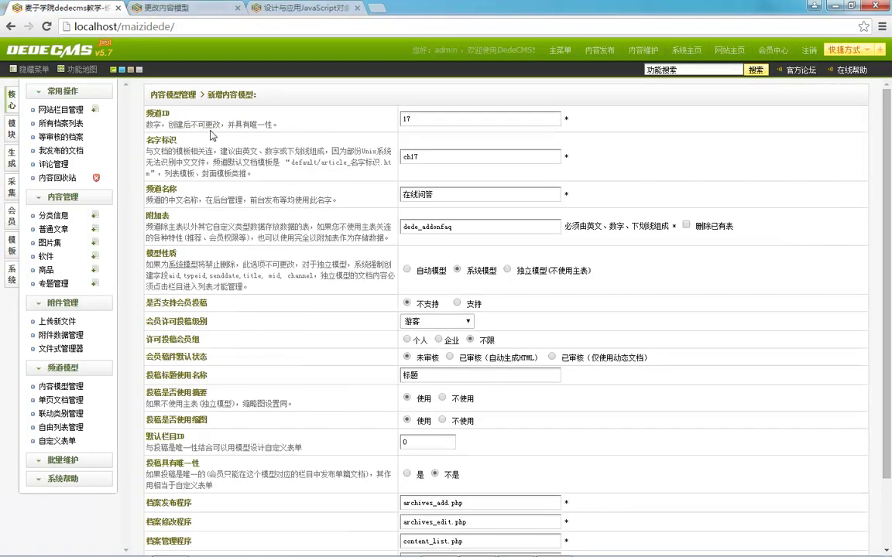
click(159, 8)
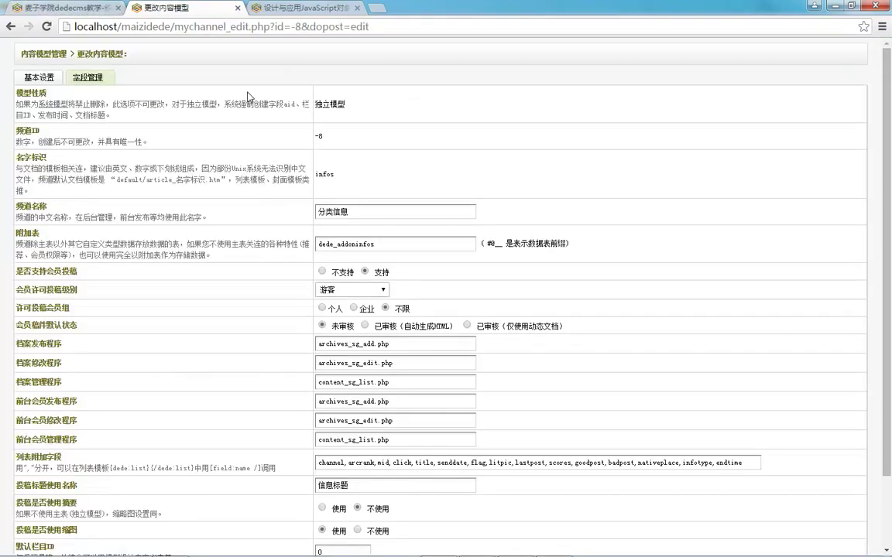
- Set the new model's 名字标识 to faq and read the explanation of how it names the default document template
click(66, 8)
double_click(447, 150)
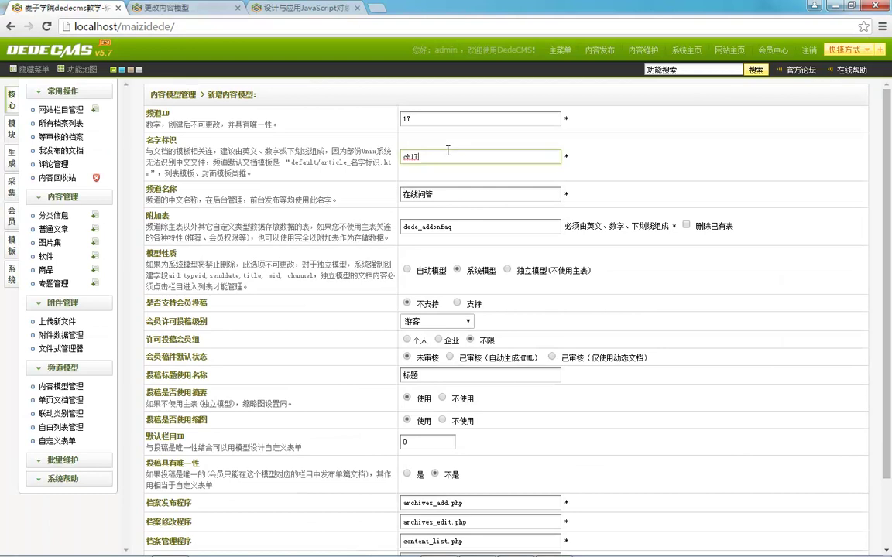
text(faq)
drag(350, 162, 376, 163)
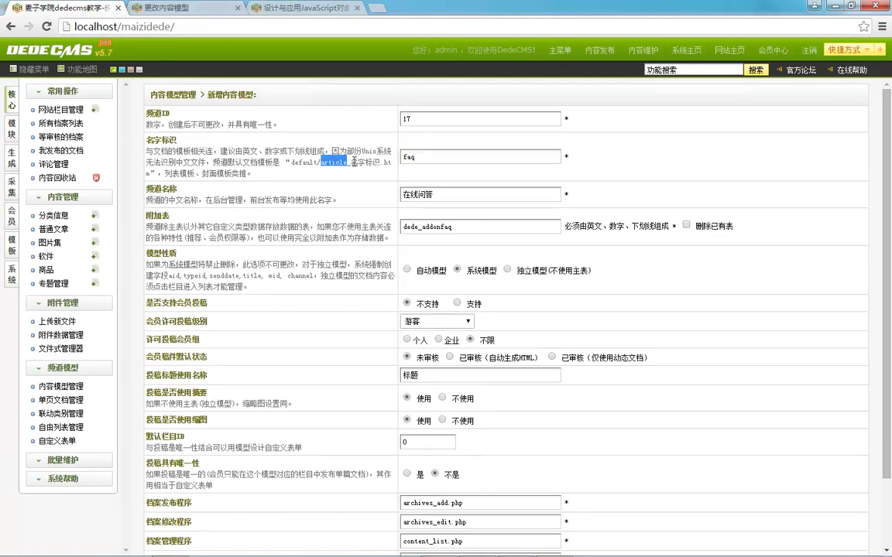
click(421, 158)
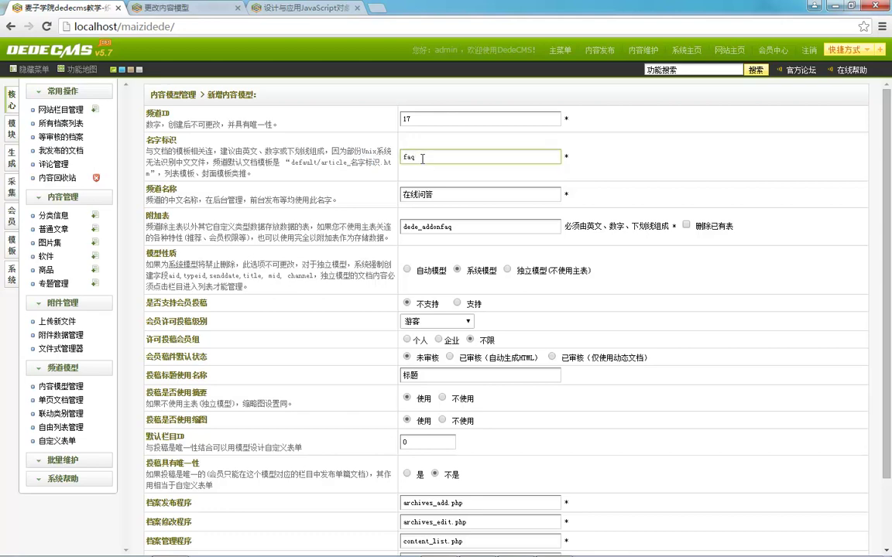
click(244, 178)
drag(183, 163, 311, 162)
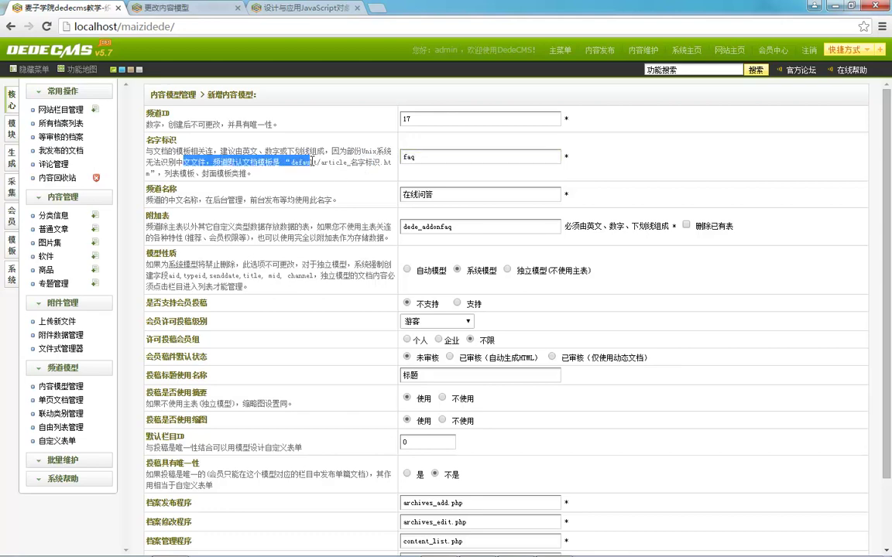
click(301, 168)
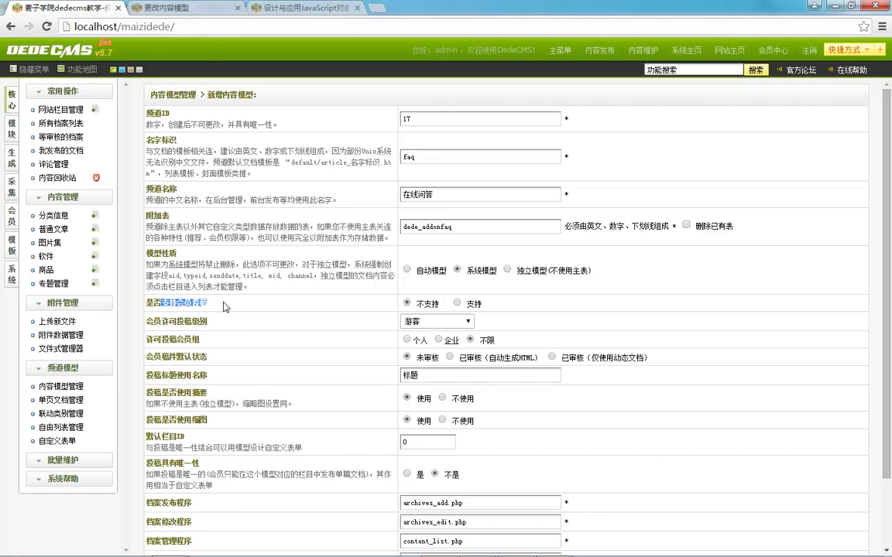
- Examine the new model's member submission options, including 是否支持会员投稿, 会员稿件默认状态 and 投稿标题使用名称
double_click(423, 304)
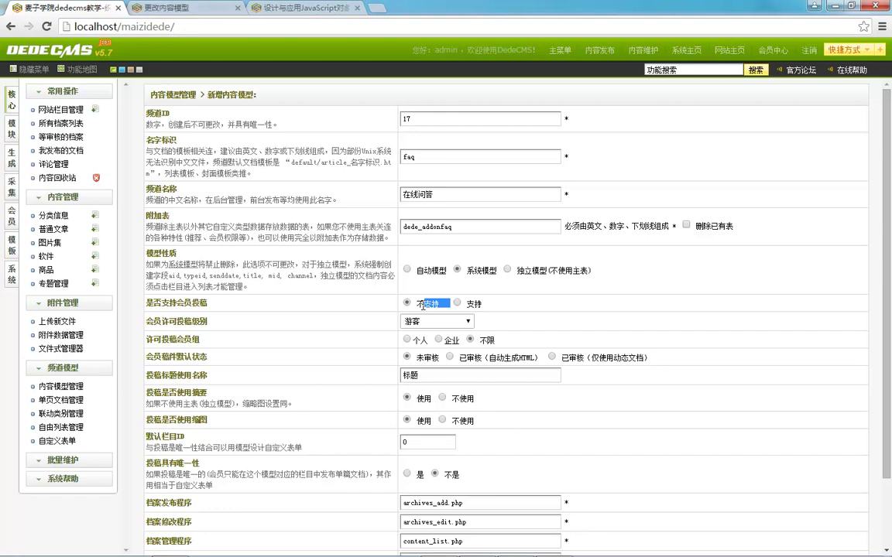
click(200, 317)
scroll(247, 307, down, 2)
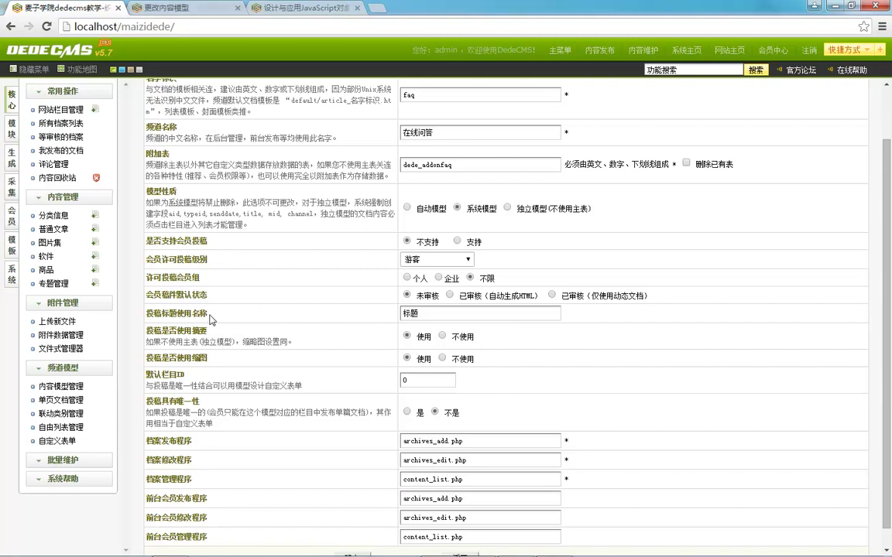
drag(180, 295, 366, 294)
click(168, 299)
drag(189, 295, 327, 296)
click(208, 311)
drag(154, 313, 194, 314)
click(213, 319)
scroll(377, 294, down, 1)
- Check the 分类信息 model's submission settings and its 投稿标题使用名称, and return to the new model form
click(167, 8)
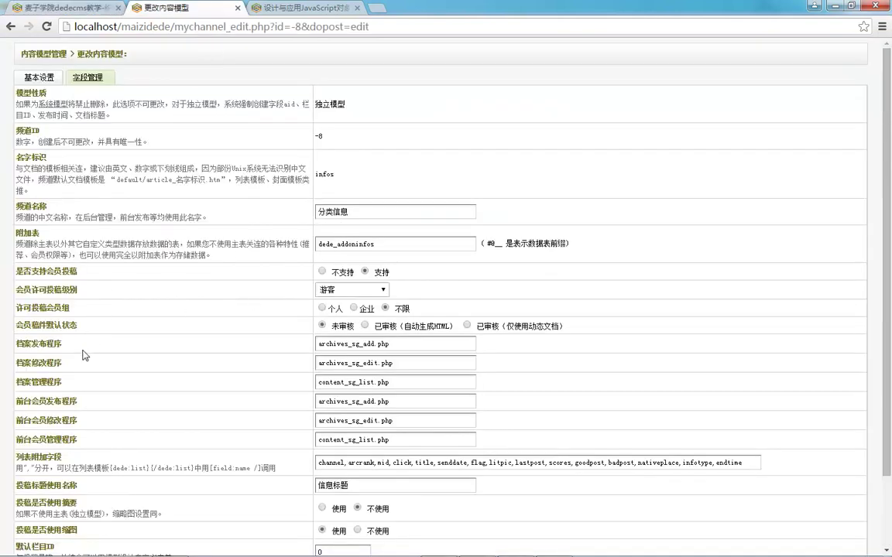
drag(60, 271, 76, 370)
scroll(75, 370, down, 2)
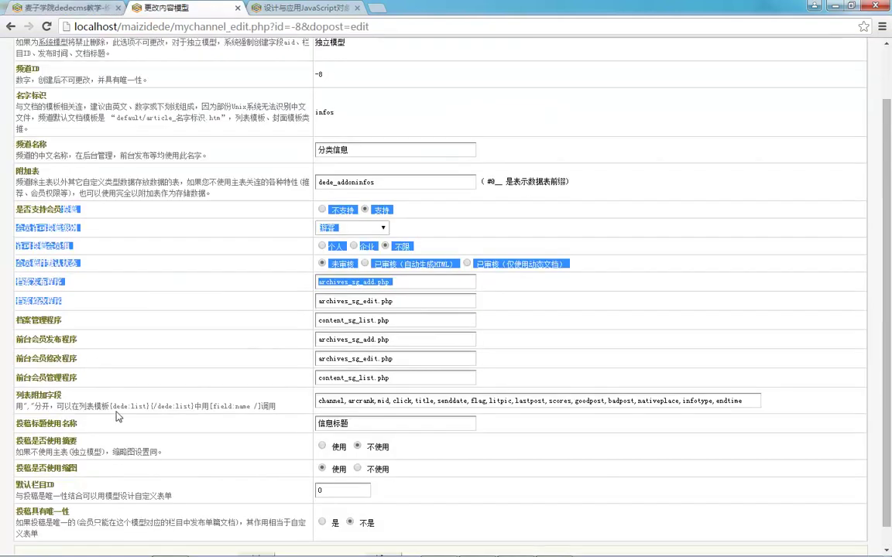
drag(63, 424, 267, 422)
click(341, 422)
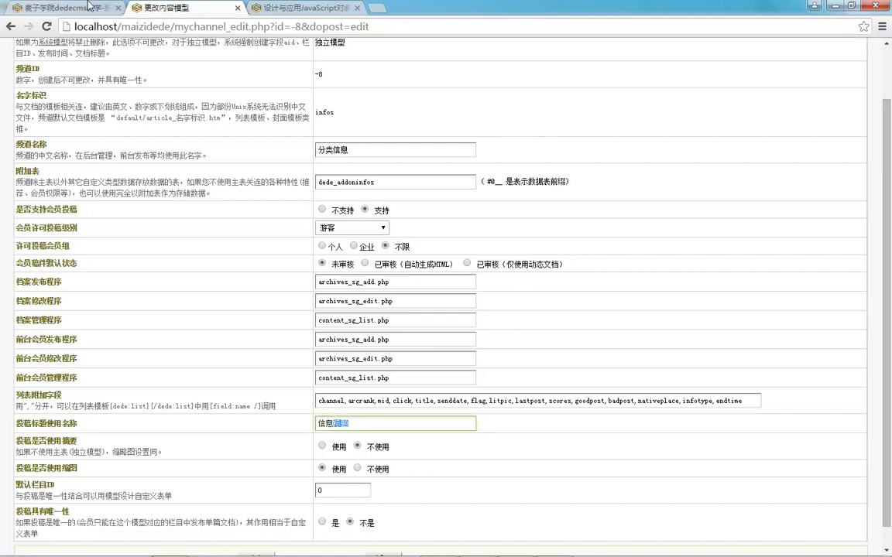
key(ctrl+shift+Tab)
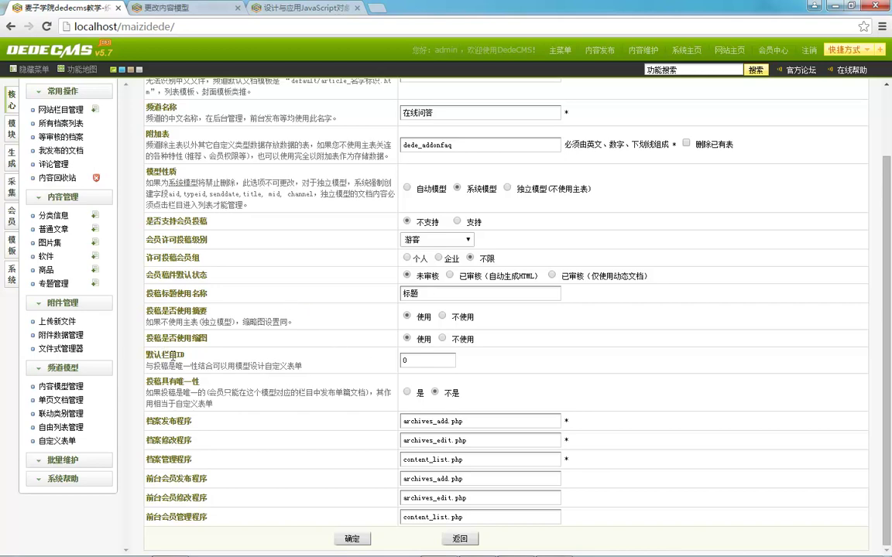
- Read the 默认栏目ID explanation and compare the setting with the one in the 分类信息 model
drag(167, 366, 316, 368)
click(320, 373)
click(140, 8)
scroll(62, 468, down, 1)
click(53, 418)
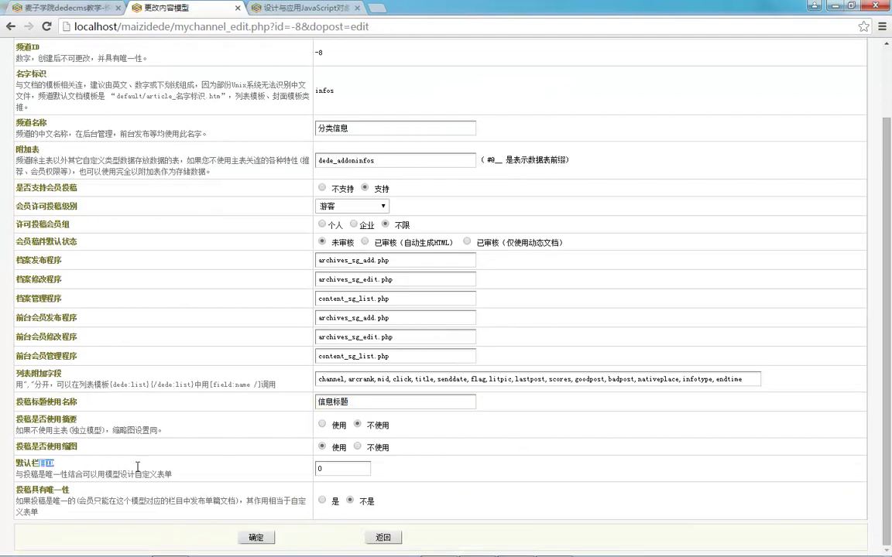
click(66, 8)
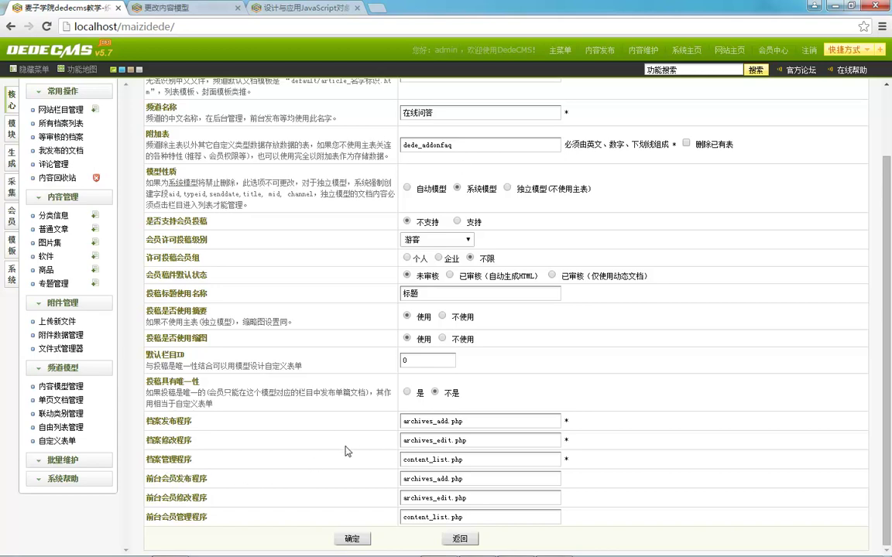
- Review the completed 在线问答 form and submit it to create the content model
scroll(386, 458, up, 3)
scroll(351, 275, down, 3)
click(350, 538)
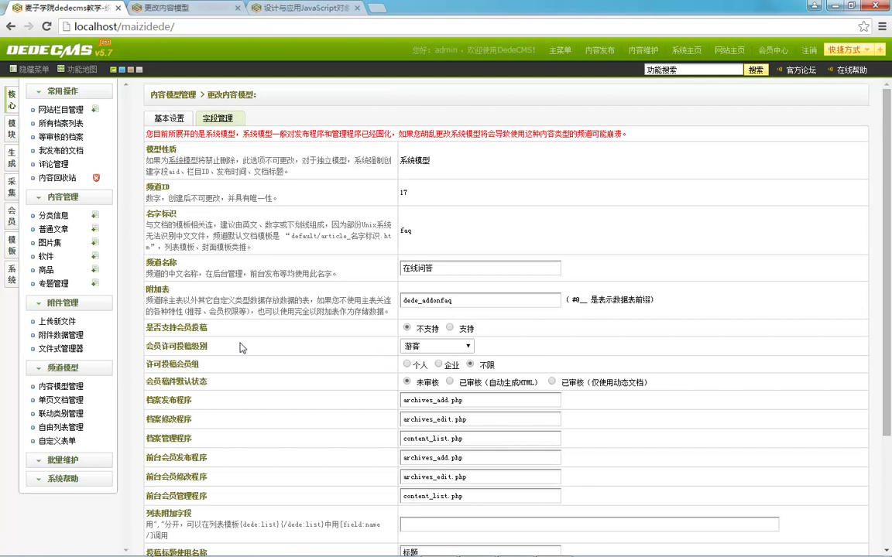
- Find 在线问答 in the content model list, open it for editing, and show its 字段管理 settings
click(61, 386)
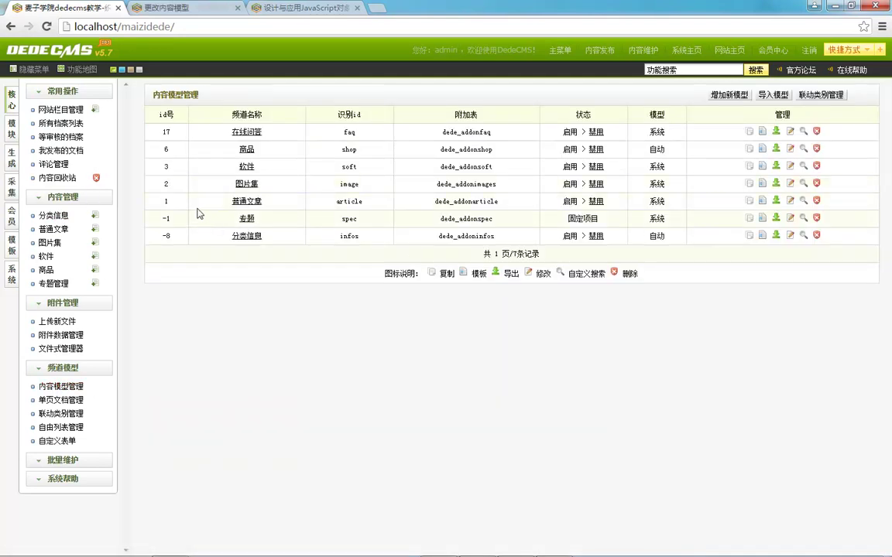
drag(187, 138, 542, 142)
click(790, 131)
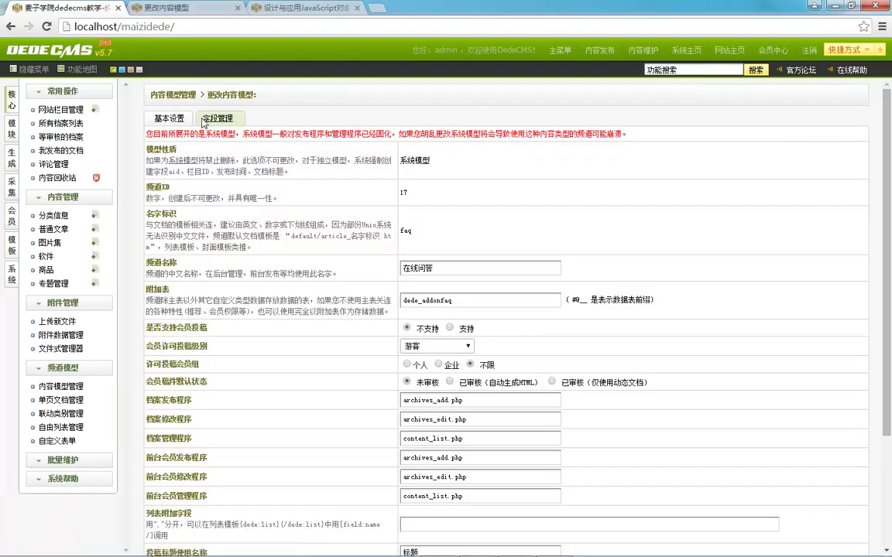
click(206, 121)
- Open the 分类信息 model's 字段管理 settings and examine its fields, including 频道id, 浏览权限 and 会员id
click(207, 7)
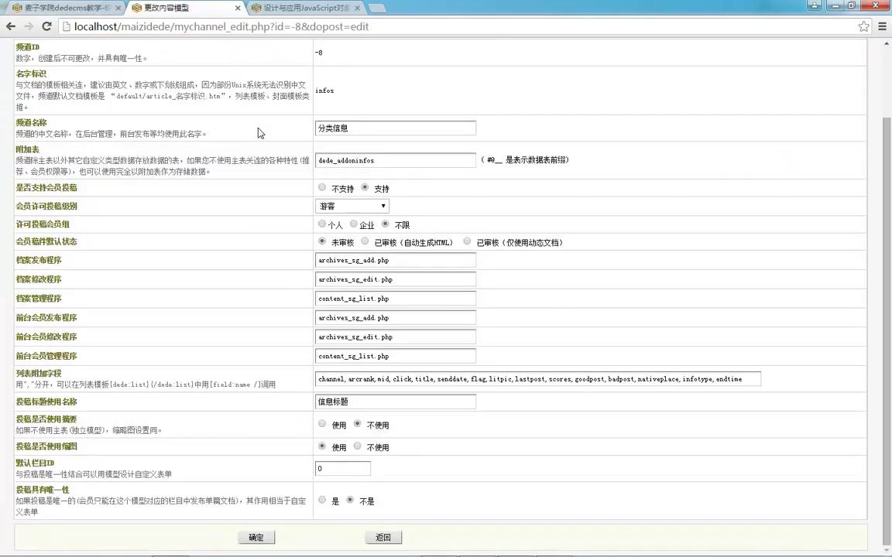
scroll(162, 126, up, 2)
click(87, 77)
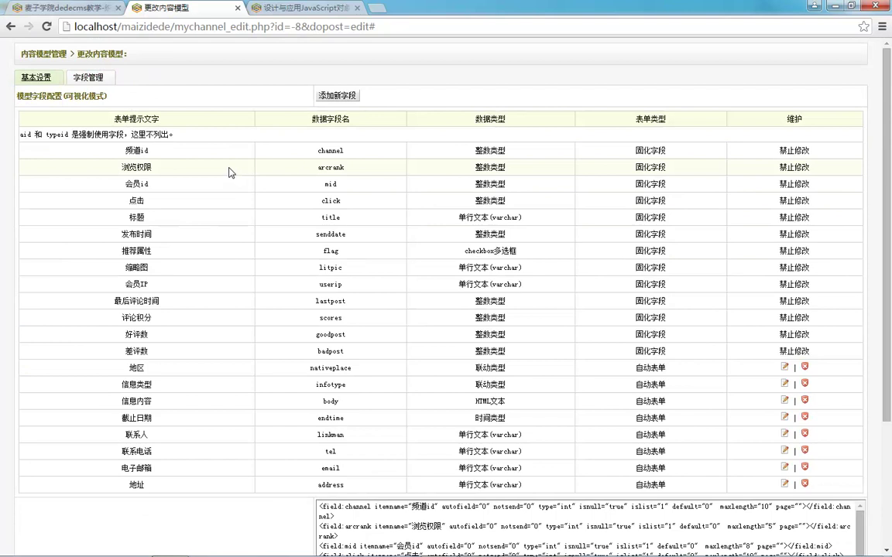
double_click(145, 150)
double_click(330, 150)
double_click(137, 167)
click(200, 190)
double_click(136, 184)
click(175, 195)
scroll(303, 268, down, 2)
scroll(303, 271, up, 2)
- Return to the 在线问答 model's 字段管理 settings and read the note about add-on table fields and dede_archives
click(58, 6)
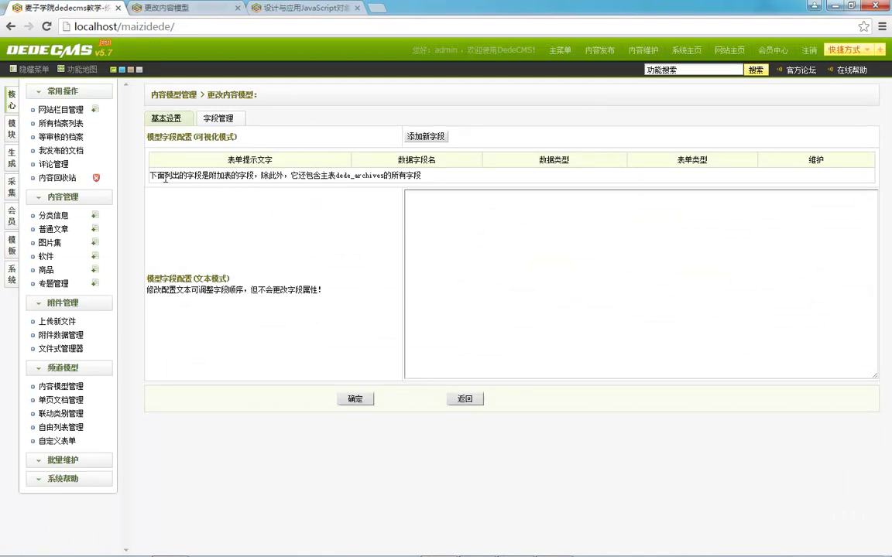
drag(172, 175, 380, 175)
click(308, 174)
- Switch to HeidiSQL, view the columns of the dede_addonarticle table, and return to the browser
mouse_move(255, 554)
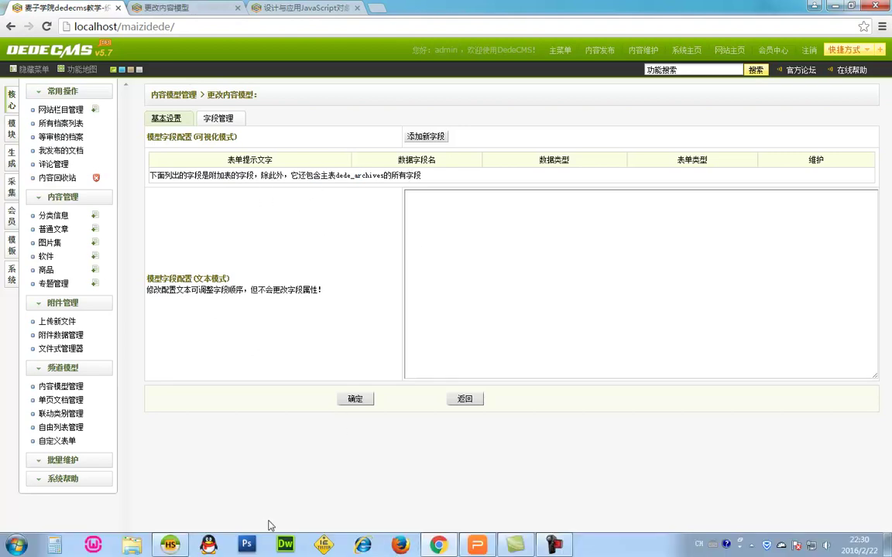
click(173, 548)
click(66, 113)
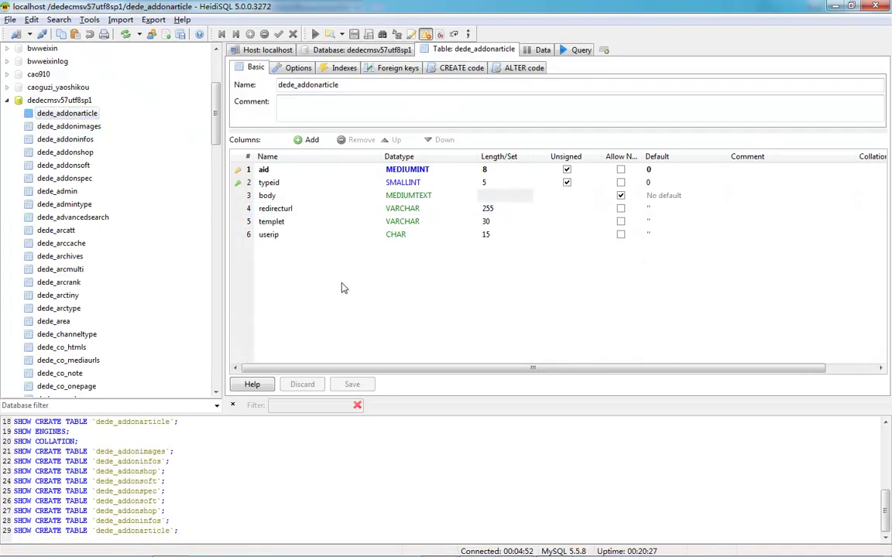
click(466, 540)
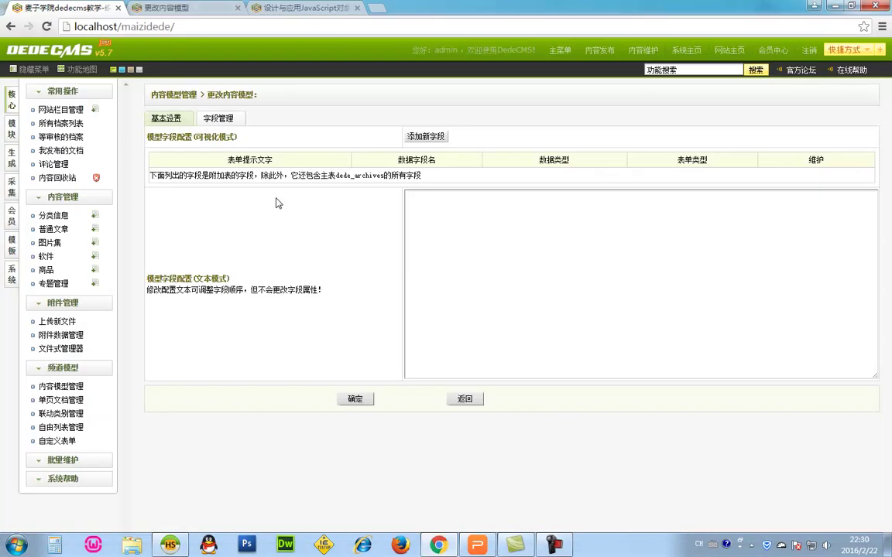
- Close the 设计与应用JavaScript对象符号JSON article page and examine the 分类信息 model's field list, returning to its 基本设置
click(263, 8)
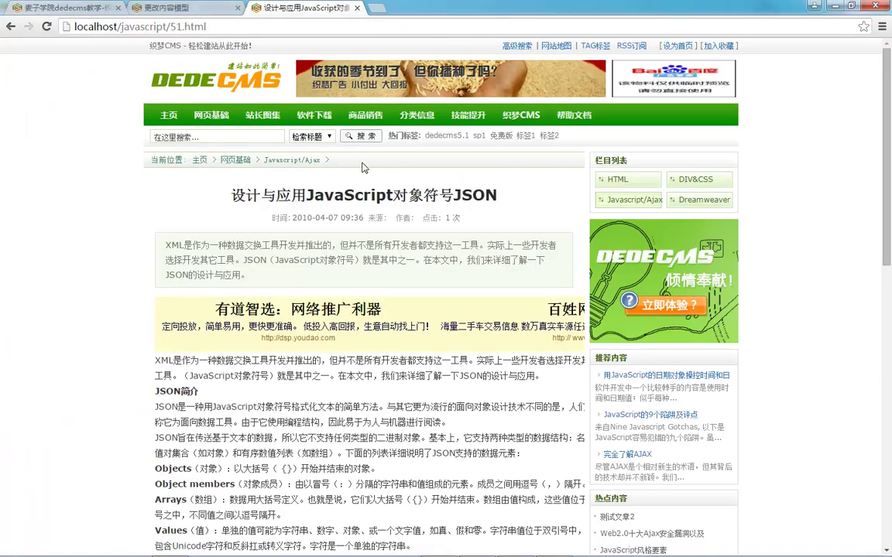
click(161, 7)
click(357, 9)
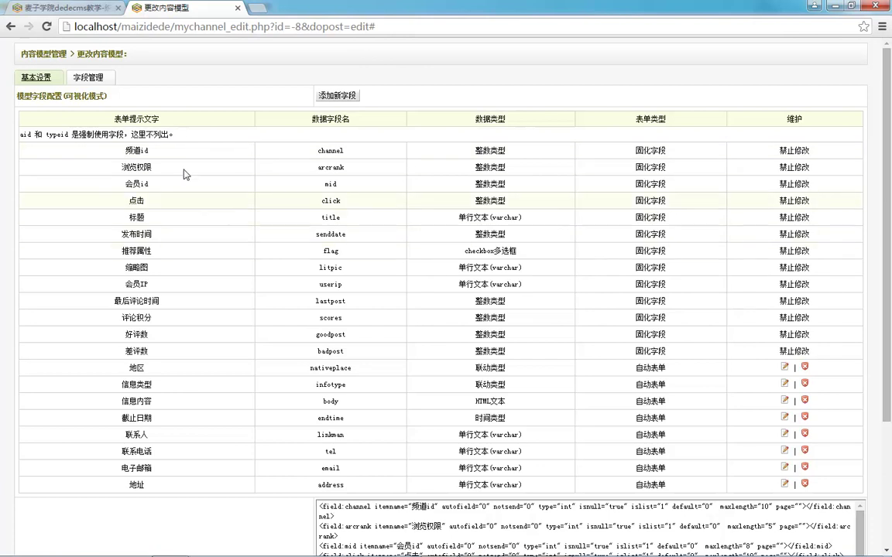
drag(93, 151, 147, 202)
drag(288, 327, 542, 455)
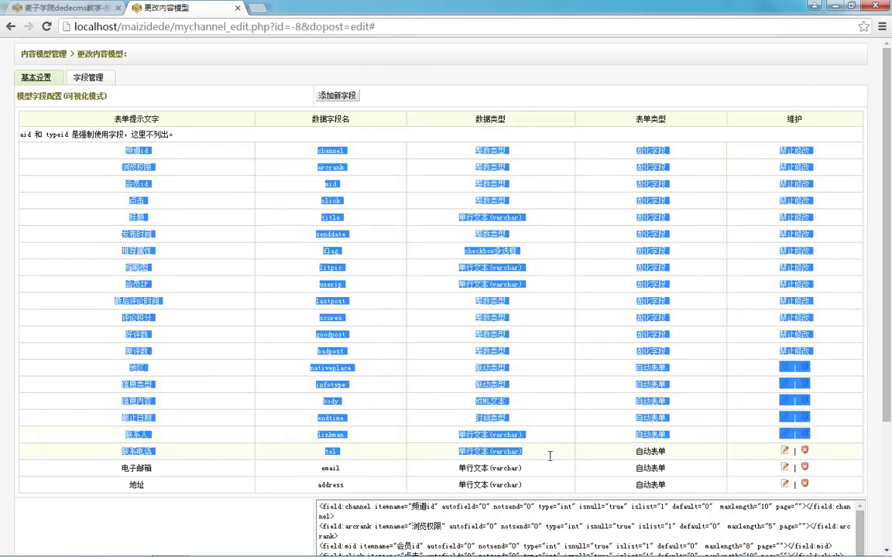
click(36, 77)
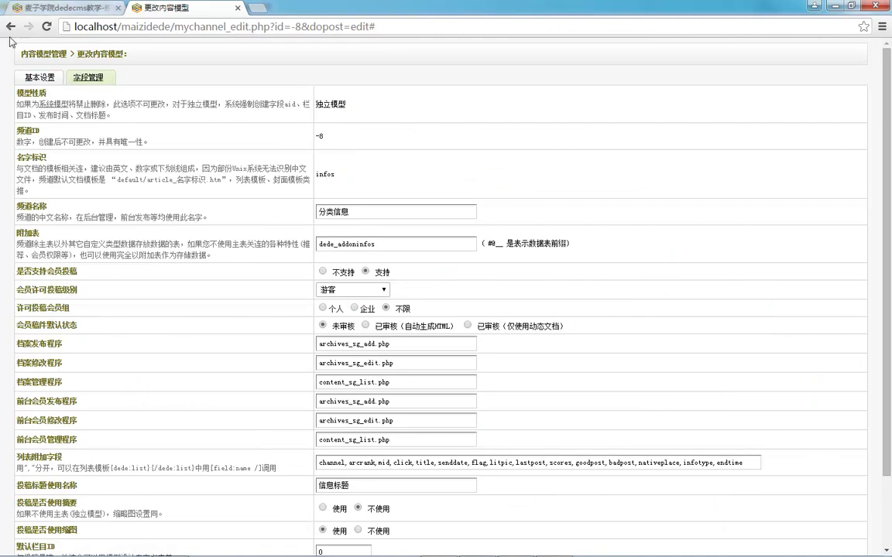
- Return from the 在线问答 model to the content model list and examine the 普通文章 model's row
click(43, 7)
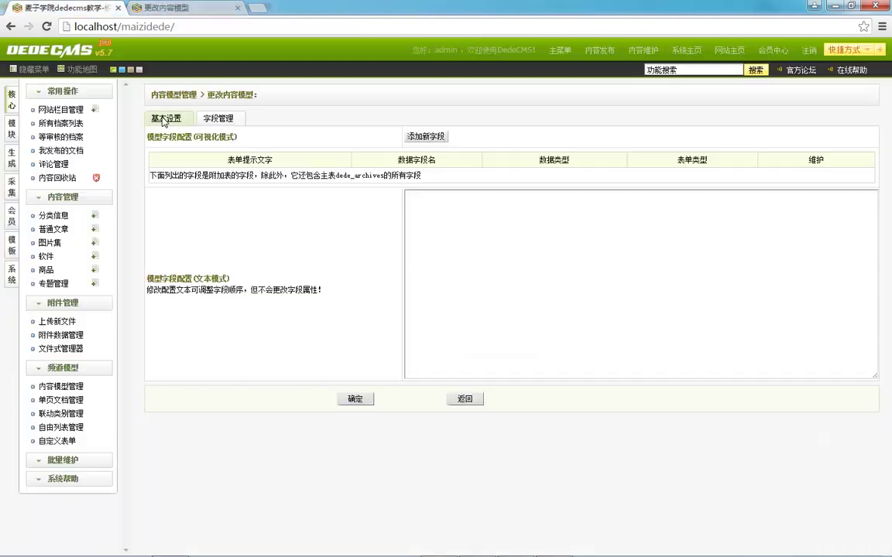
click(62, 386)
drag(205, 148, 314, 187)
drag(380, 206, 670, 195)
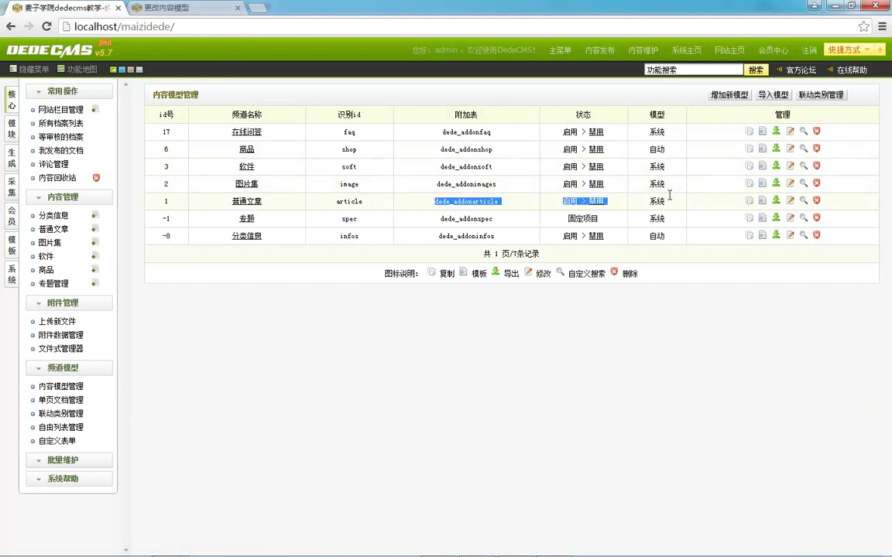
- Open the 普通文章 model's 字段管理 settings and examine its 文章内容 field
click(790, 201)
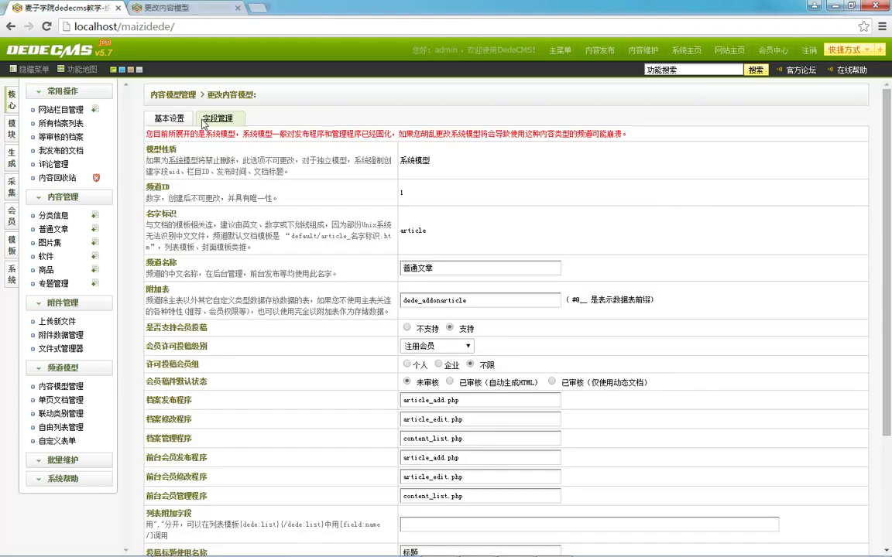
click(207, 120)
drag(226, 196, 470, 195)
click(561, 194)
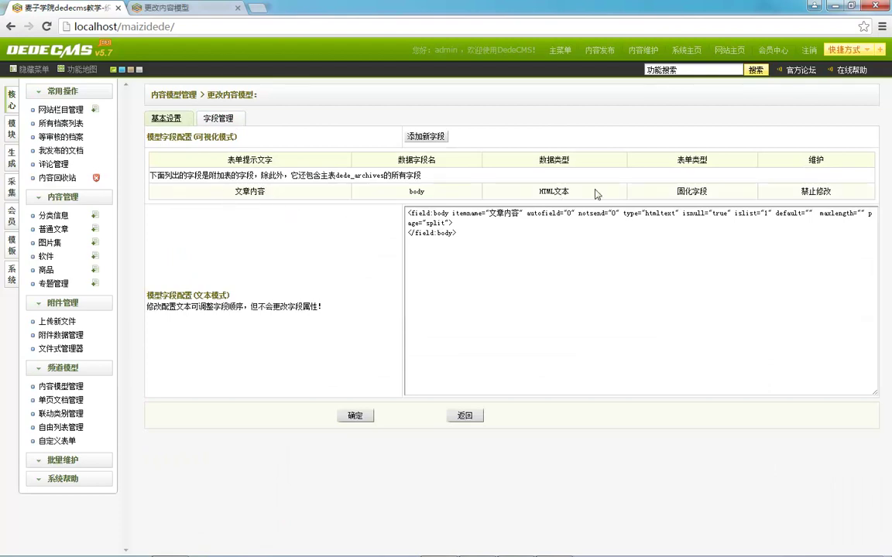
- Switch to HeidiSQL, refresh the dedecmsv57utf8sp1 database, view the dede_addonfaq table's columns, and return to the browser
click(182, 8)
click(104, 78)
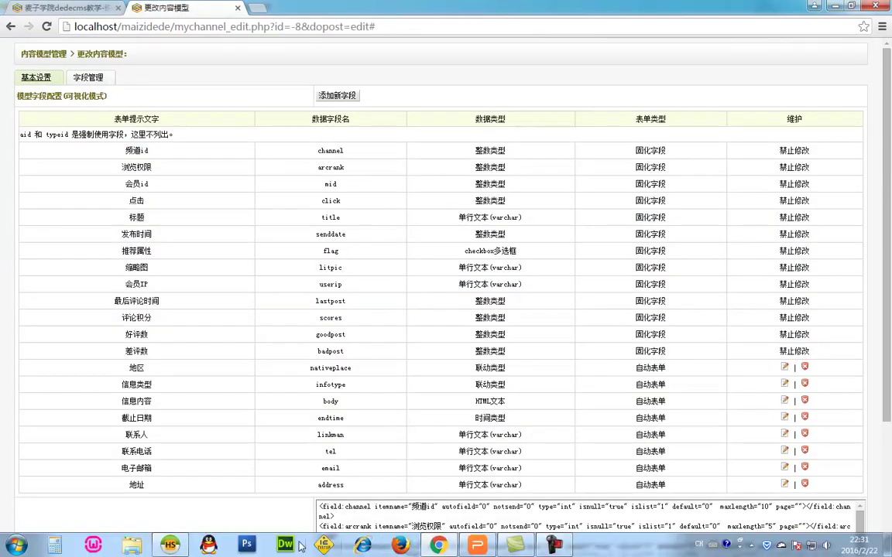
click(172, 545)
click(61, 102)
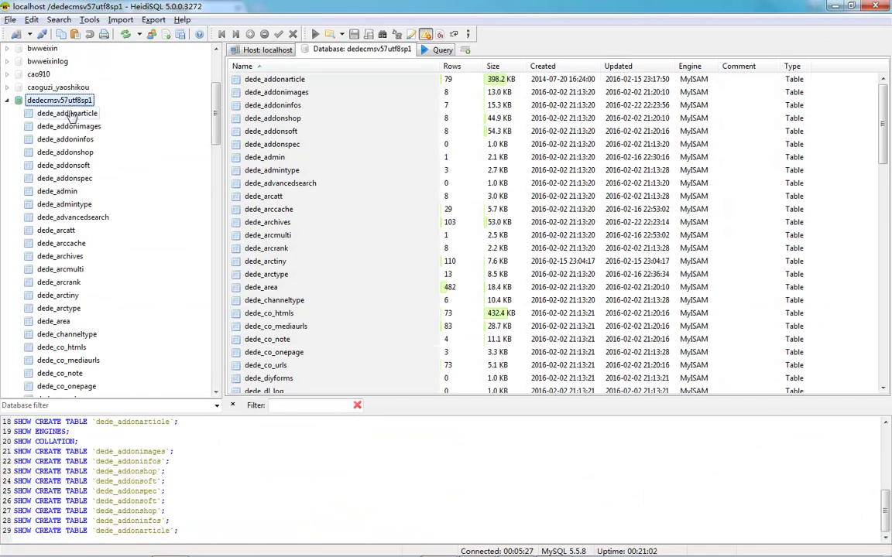
double_click(62, 102)
double_click(68, 257)
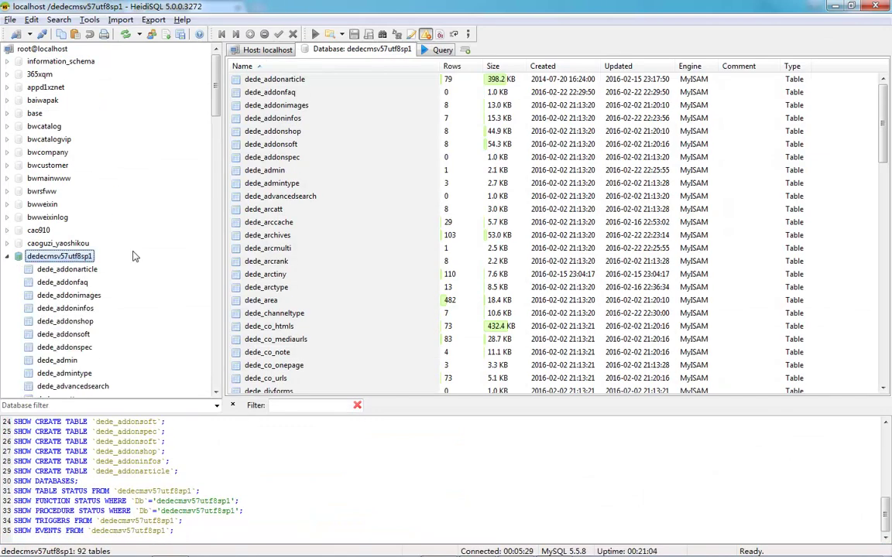
scroll(101, 233, down, 2)
click(68, 204)
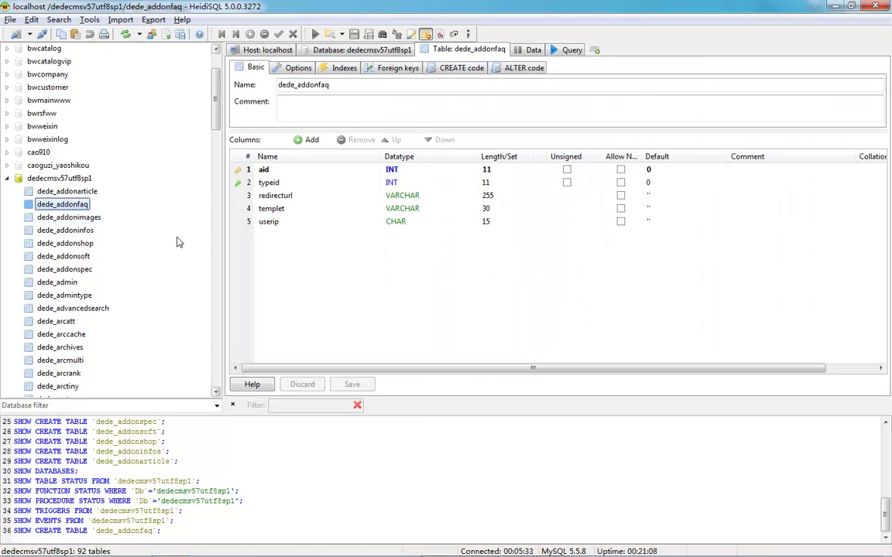
click(176, 544)
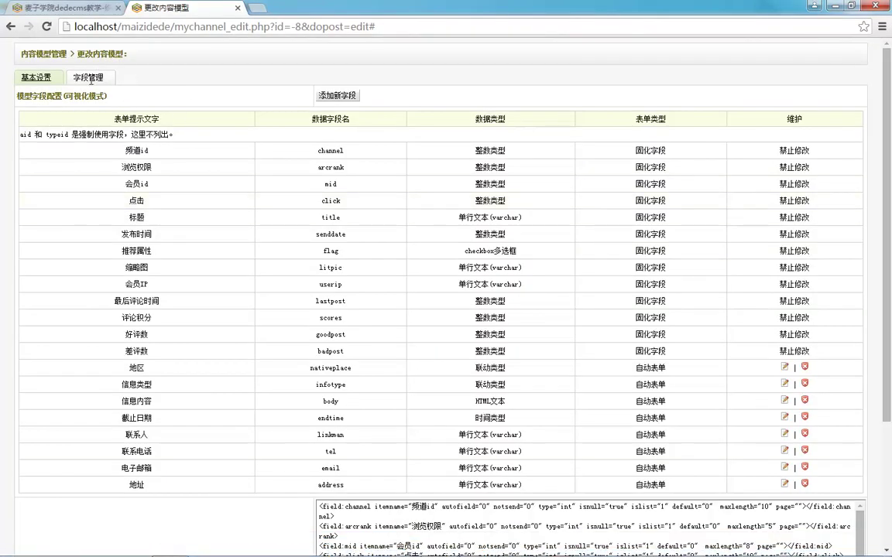
- Open 内容模型管理 in a new browser tab and close the tab with the 分类信息 model
key(F5)
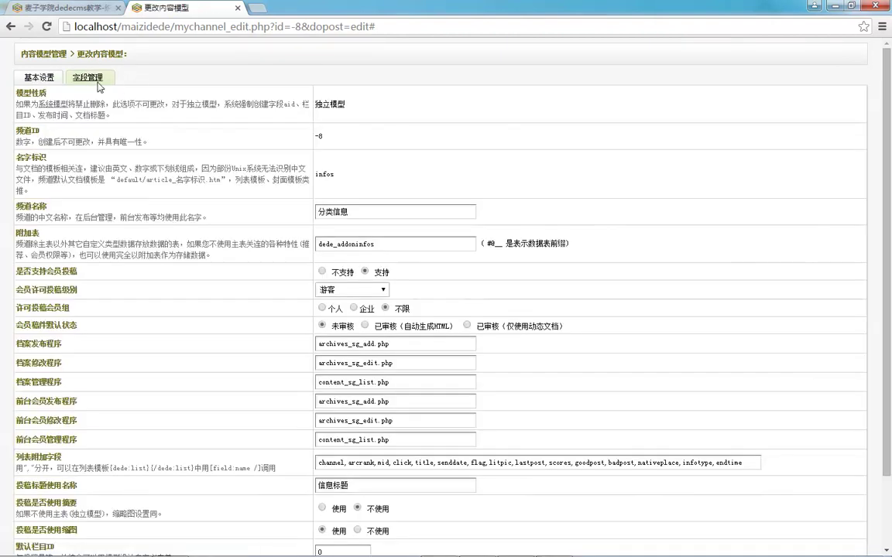
click(88, 78)
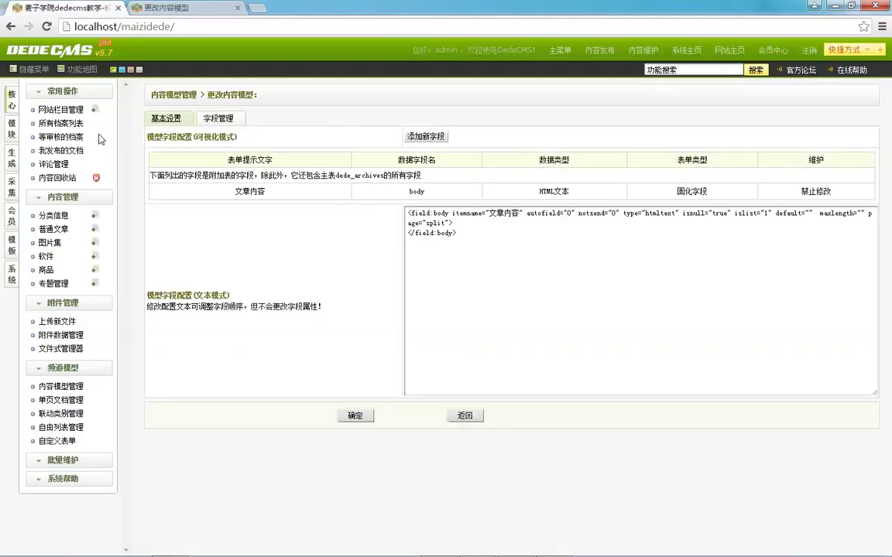
right_click(81, 387)
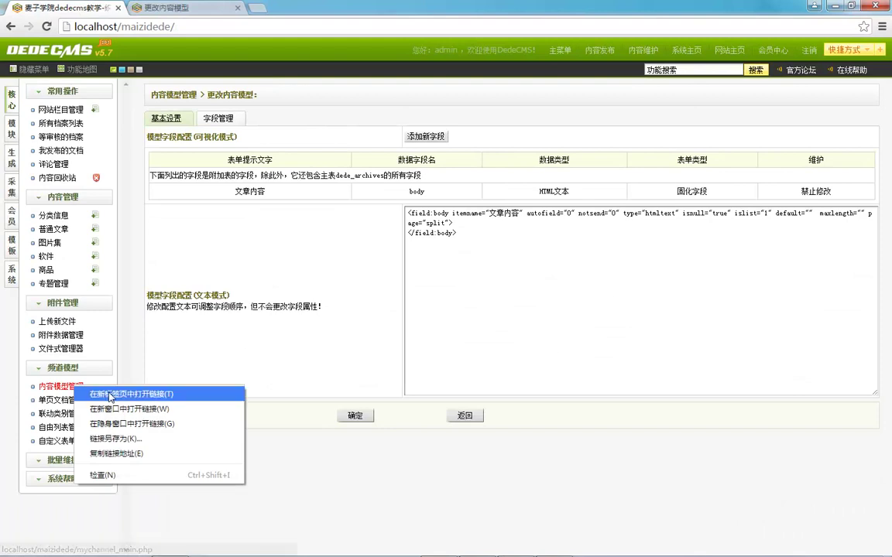
click(155, 394)
click(151, 7)
click(350, 10)
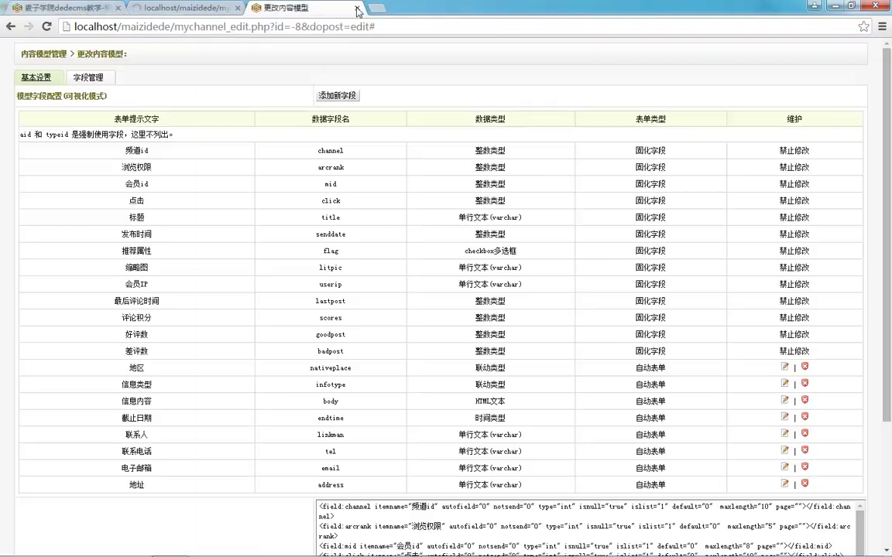
click(356, 8)
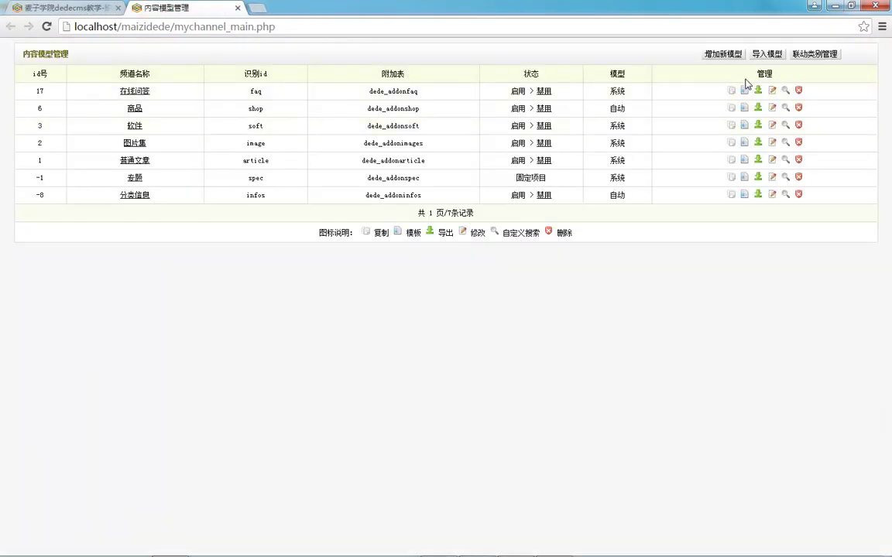
- Open the form for adding a new field to the 在线问答 model from its 字段管理 settings
click(771, 90)
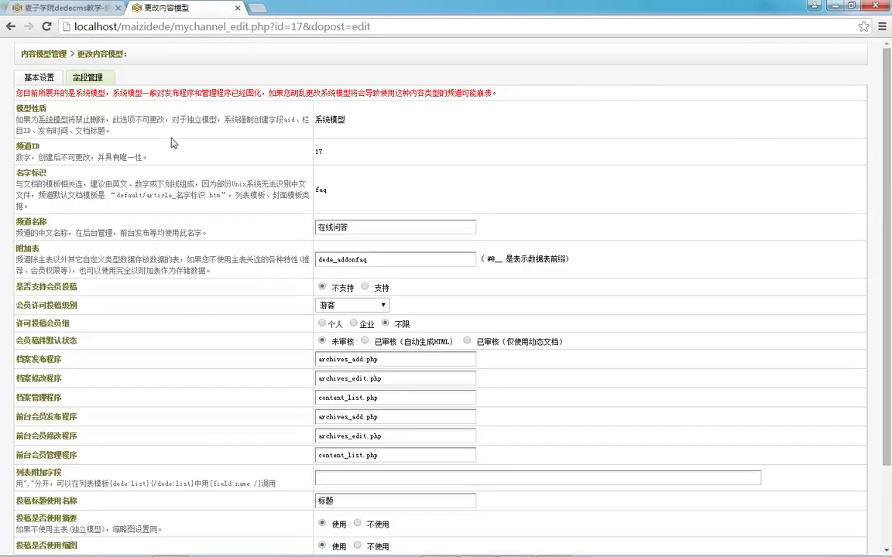
click(89, 77)
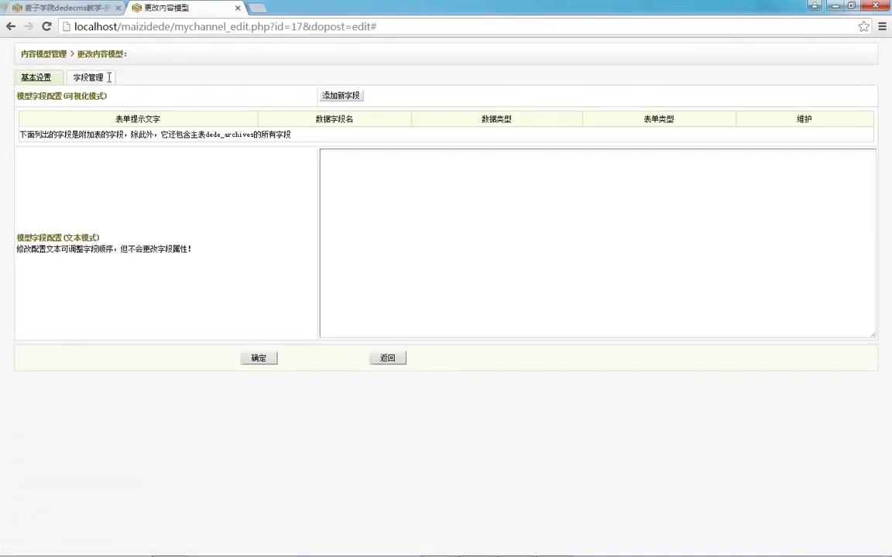
click(351, 96)
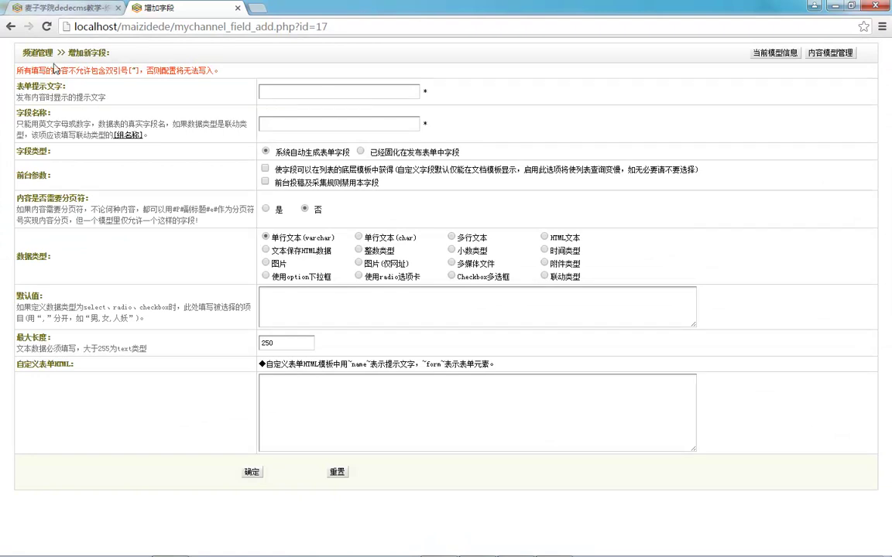
- Review the 普通文章 model's existing field as a reference, reopening its 字段管理 settings from the content model list
click(51, 8)
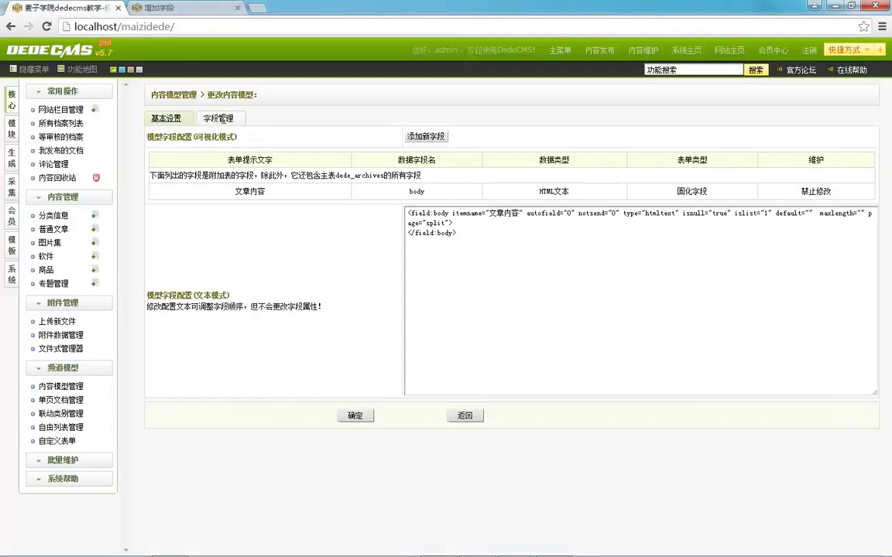
click(162, 116)
click(218, 116)
drag(817, 191, 845, 196)
click(77, 380)
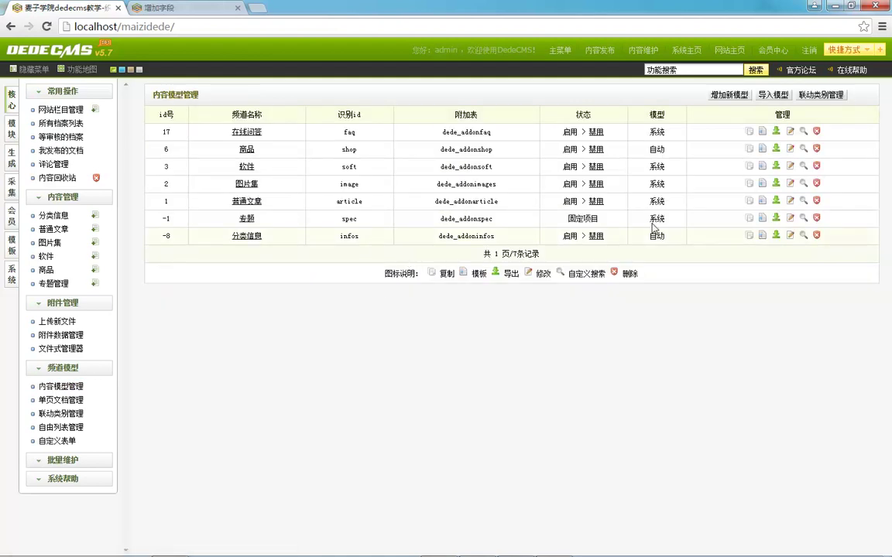
click(789, 200)
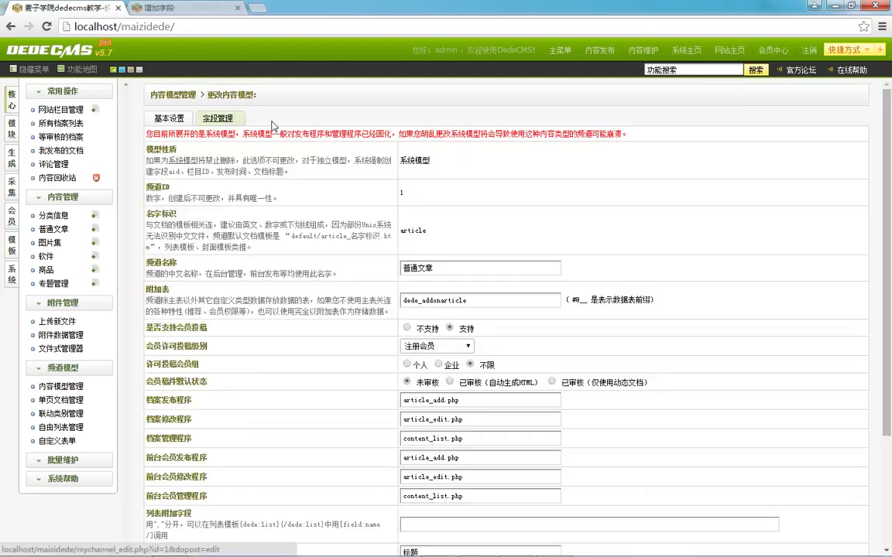
click(214, 116)
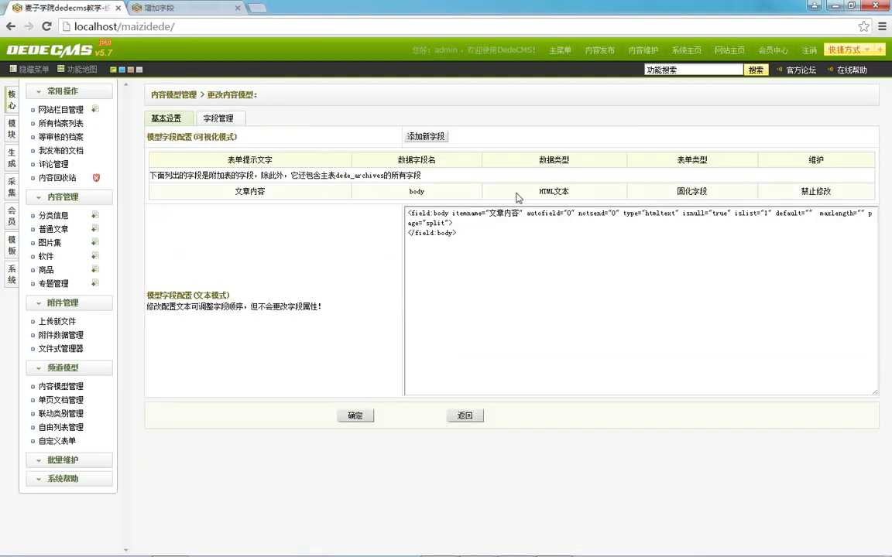
- Set the new field's 表单提示文字 to 问答内容, adapted from the copied 文章内容, and its 字段名称 to body
drag(236, 191, 272, 192)
click(155, 9)
click(292, 88)
text(文章内容)
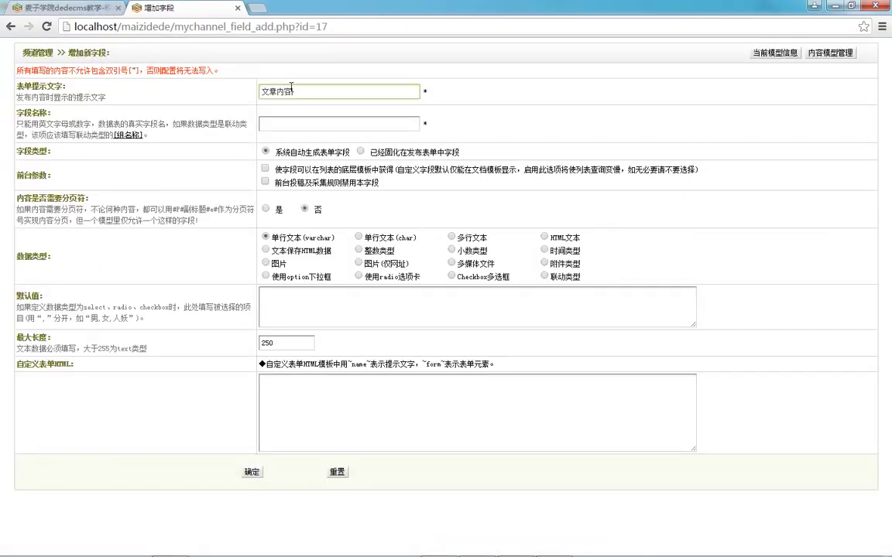
drag(280, 91, 163, 94)
key(ctrl+space)
text(问答)
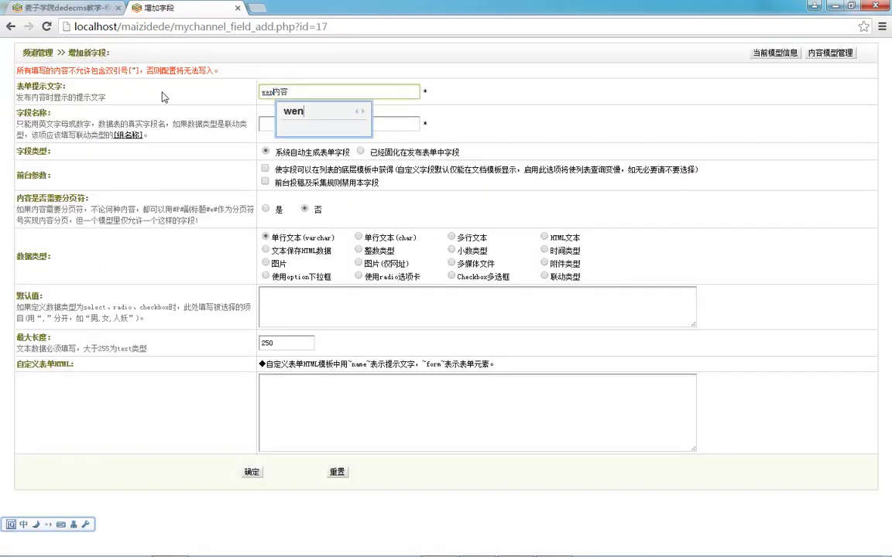
key(ctrl+space)
click(61, 114)
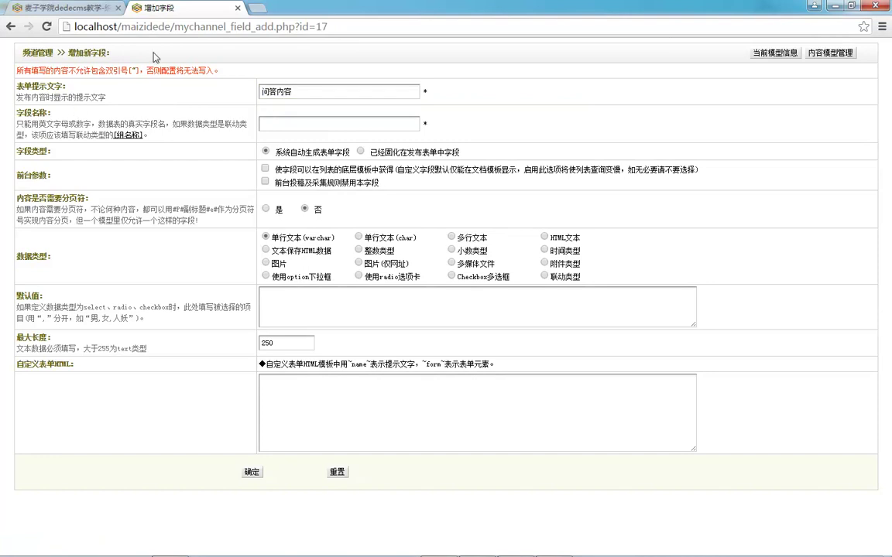
click(318, 125)
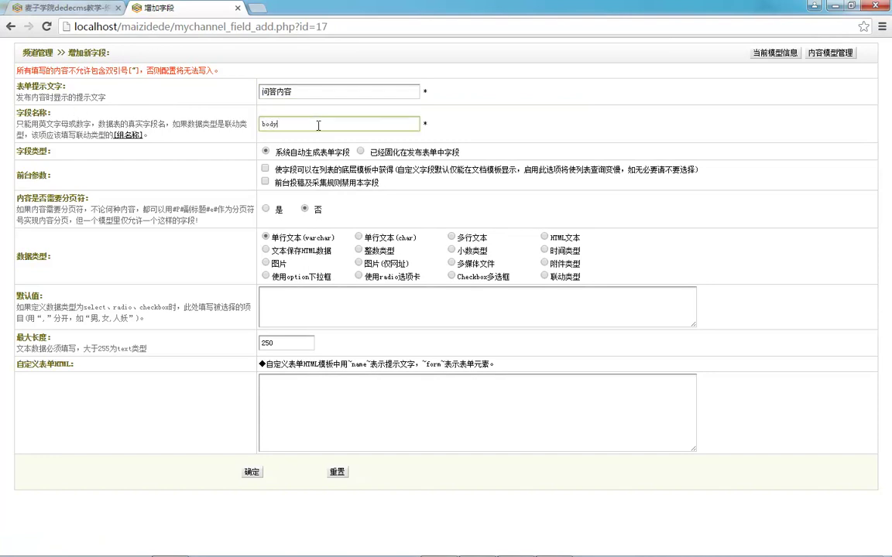
- Read the 字段类型 options 系统自动生成表单字段 and 已经固化在发布表单中字段, keeping 系统自动生成表单字段 selected
click(266, 153)
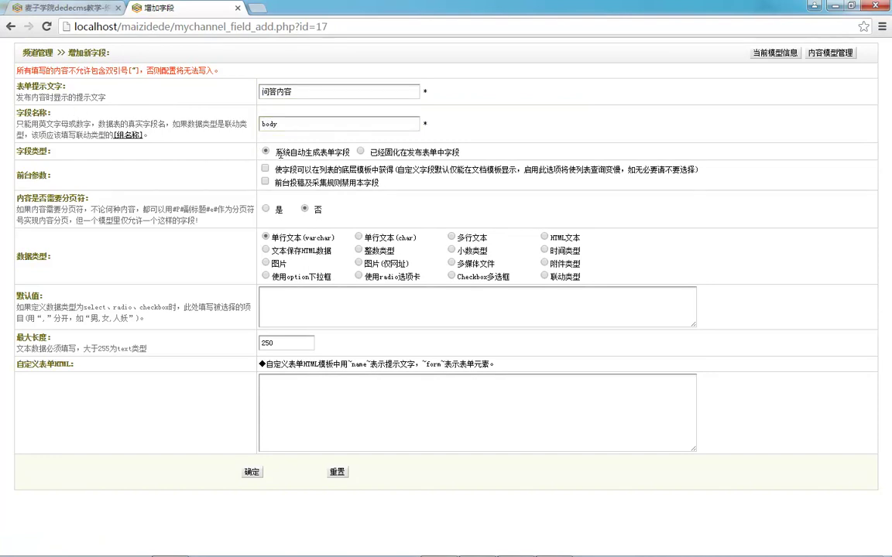
drag(288, 152, 322, 150)
drag(385, 153, 413, 150)
click(438, 148)
click(425, 150)
drag(406, 150, 418, 151)
click(421, 152)
- Read the 前台参数 option about making the field available in list templates and its note on slower list queries
drag(288, 168, 607, 171)
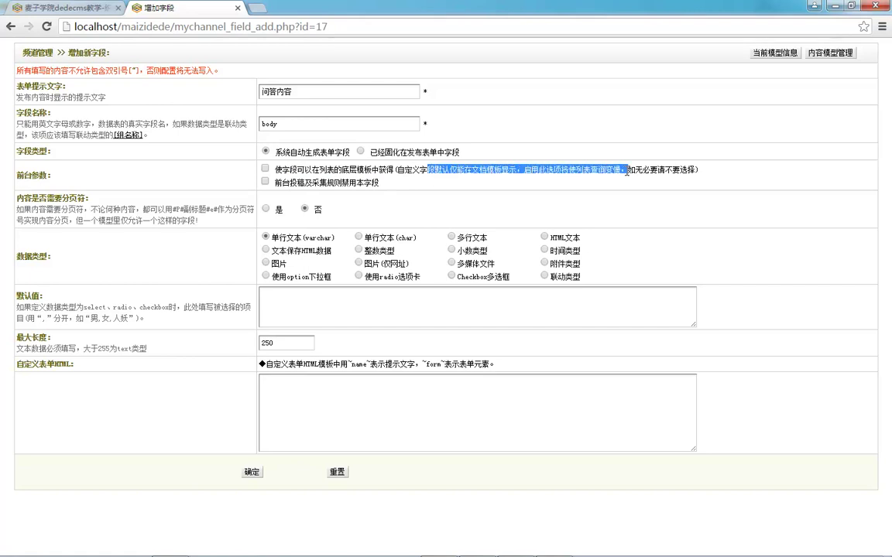
click(324, 170)
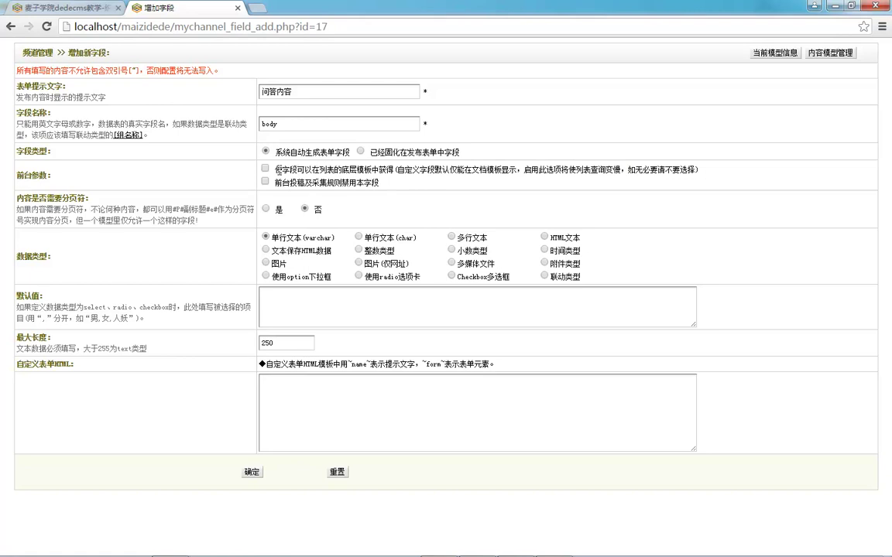
drag(413, 169, 482, 168)
click(501, 168)
- Open the site's homepage in a new tab and view the 斯蒂芬斯蒂芬第三方斯蒂芬 article page
click(262, 8)
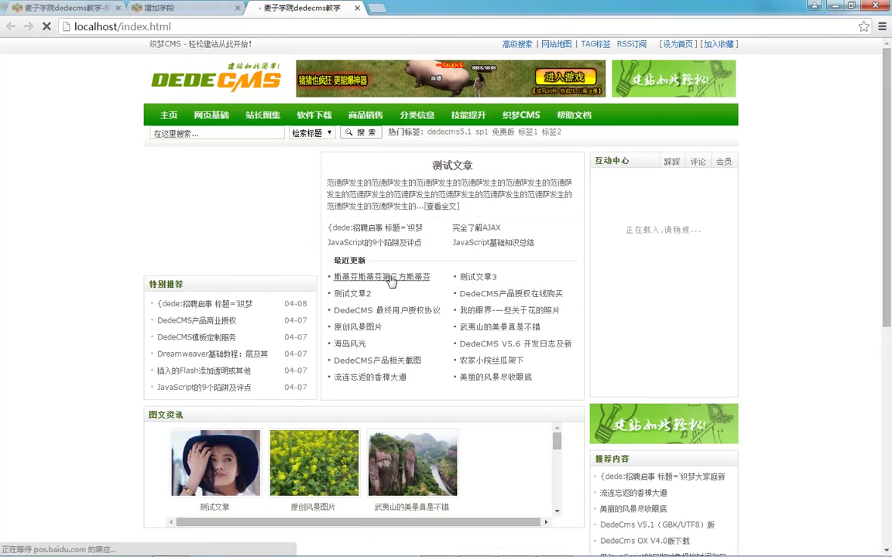
click(391, 282)
scroll(269, 278, down, 2)
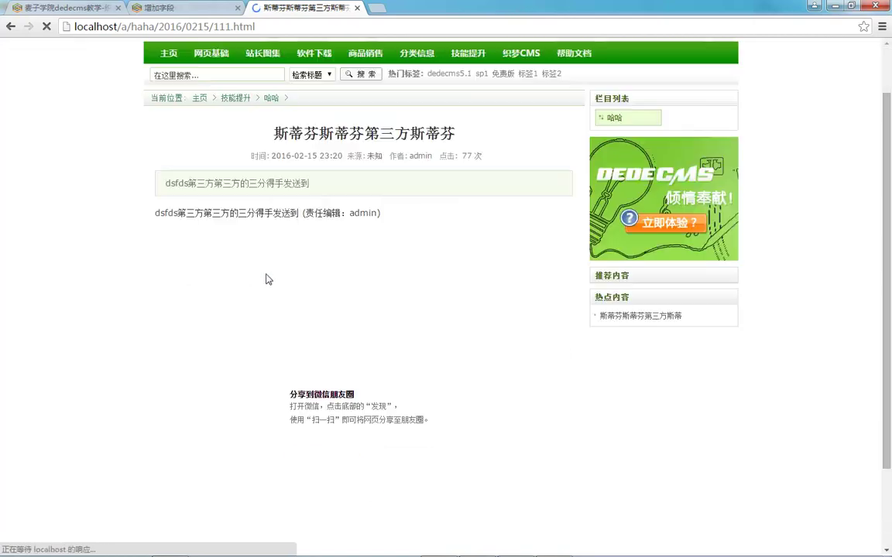
scroll(155, 147, up, 2)
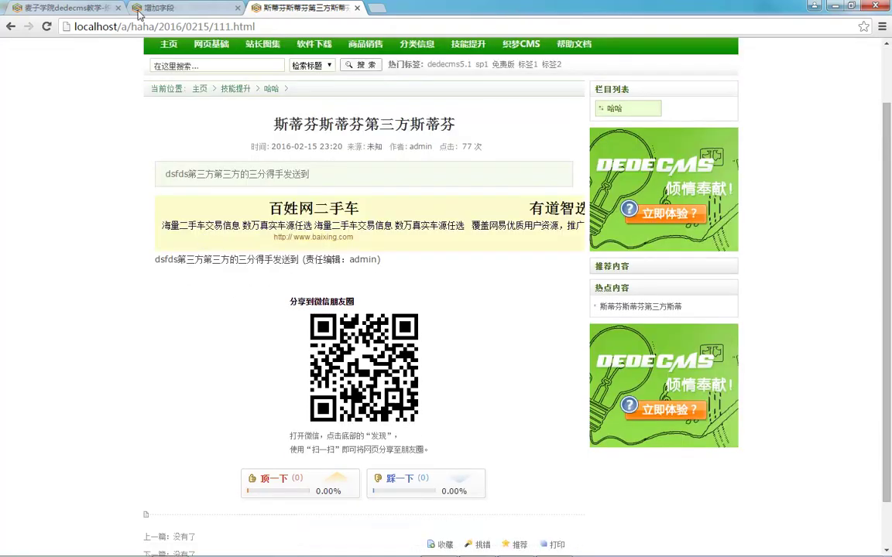
- Return to the new field form and reread the 前台参数 option on using the field in list templates
click(155, 7)
drag(276, 168, 314, 169)
click(343, 169)
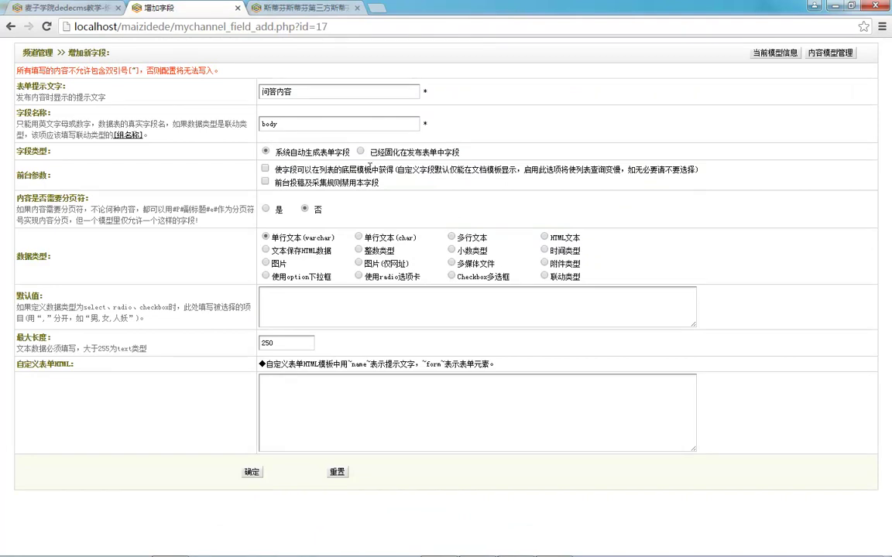
- Go back to the website and open the Javascript/Ajax article list under 网页基础
click(256, 10)
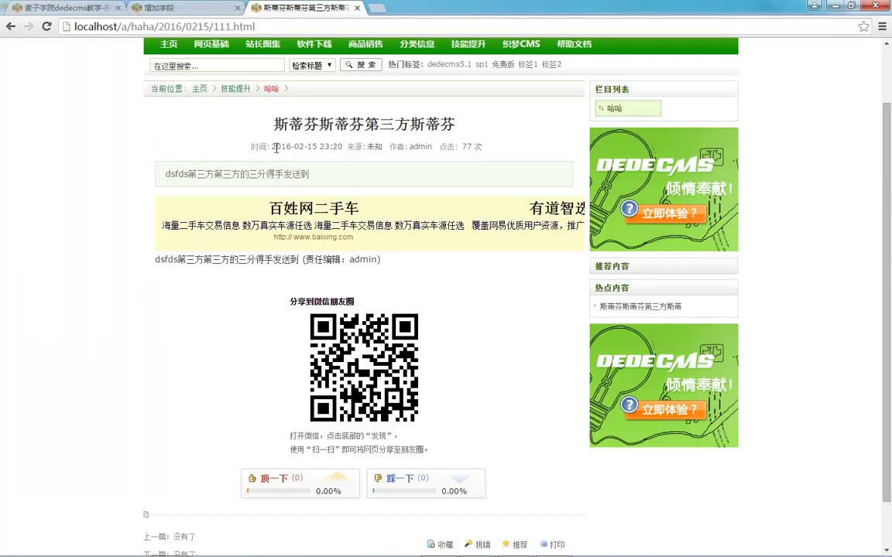
click(238, 152)
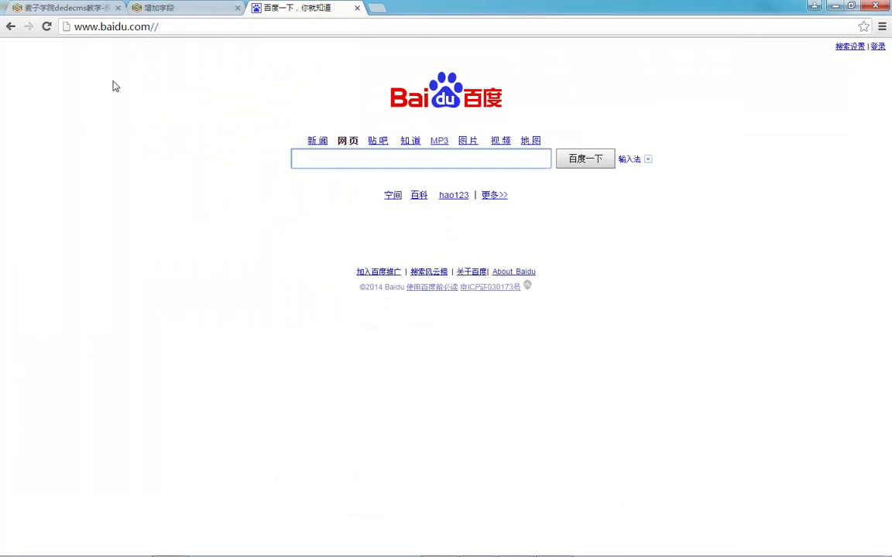
click(11, 26)
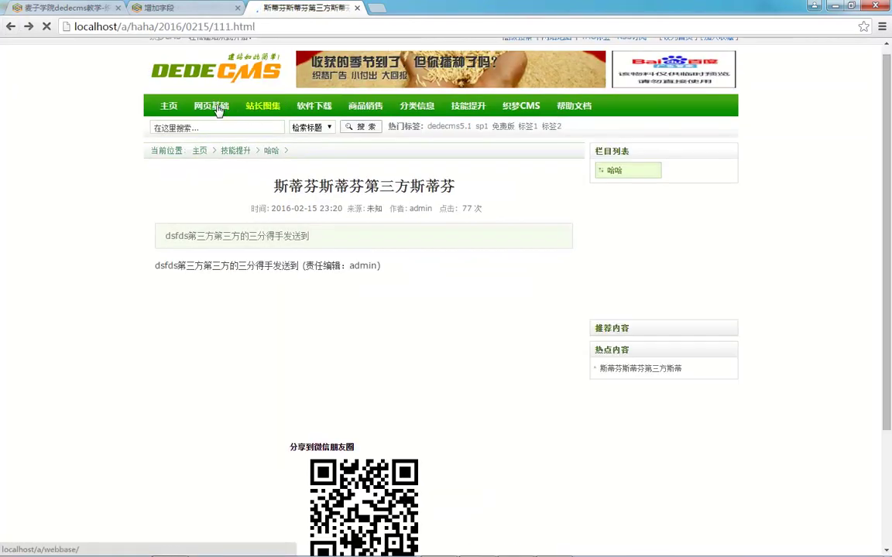
click(239, 138)
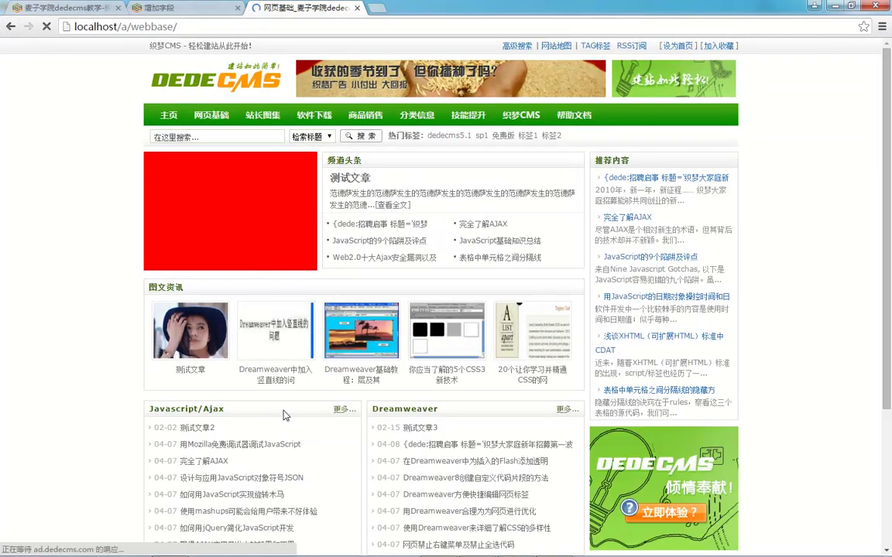
click(344, 411)
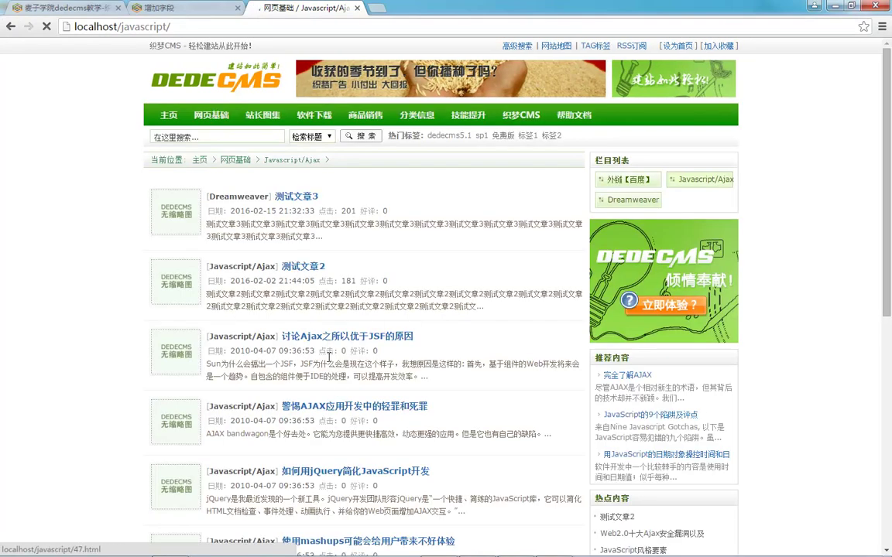
- Look through the Javascript/Ajax article list and return to the new field form
scroll(639, 261, down, 5)
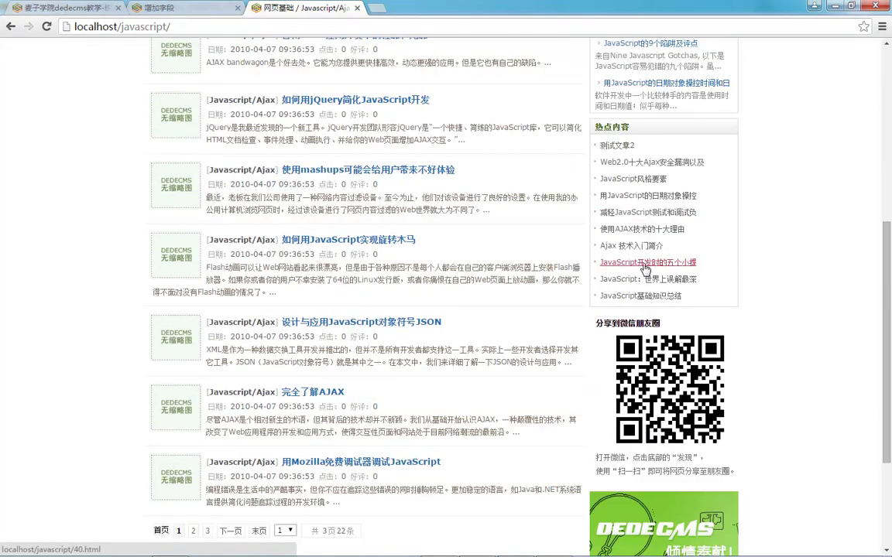
click(117, 8)
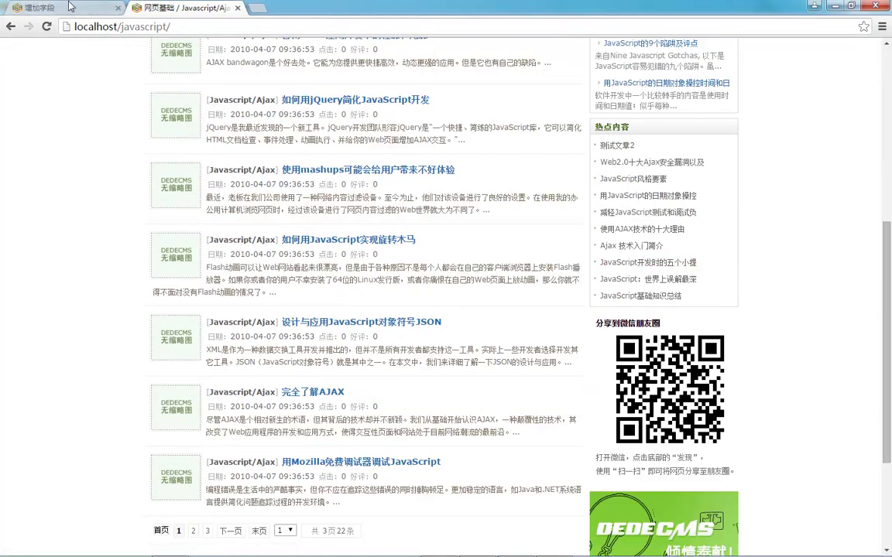
click(62, 8)
- Toggle the list-template option on and off while reading the 前台投稿及采集规则禁用本字段 option
click(265, 168)
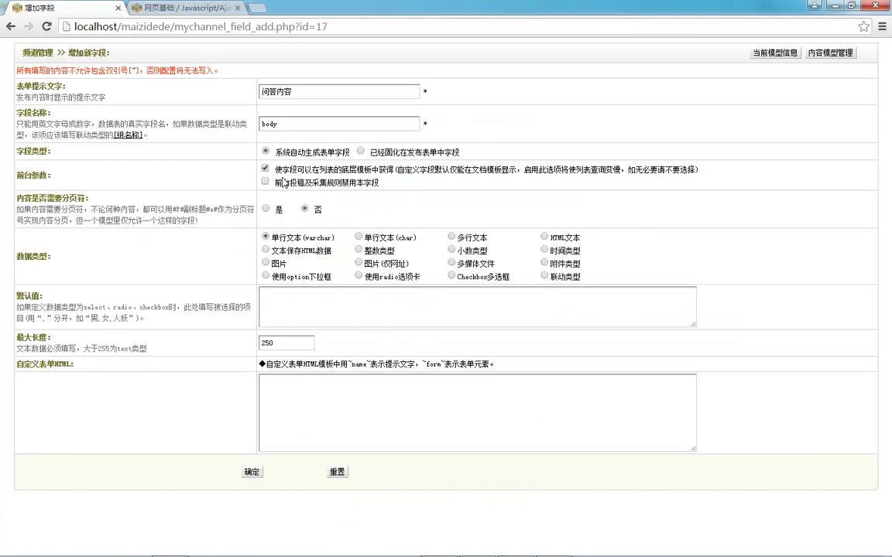
double_click(286, 178)
click(339, 182)
drag(367, 181, 301, 181)
click(316, 185)
click(295, 182)
click(311, 183)
click(265, 169)
- Review the field's pagination setting and set its data type to HTML文本
drag(35, 194, 59, 195)
click(76, 231)
drag(24, 256, 68, 256)
click(86, 255)
- Read the 自定义表单HTML setting and its note on the ~name~ and ~form~ placeholders
drag(23, 364, 51, 366)
click(52, 367)
drag(292, 365, 323, 365)
click(325, 365)
click(375, 386)
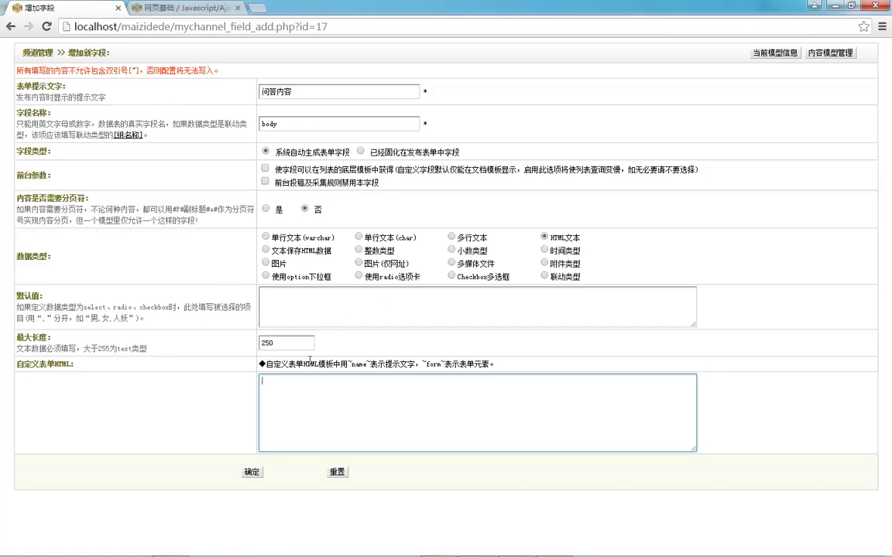
- Set the field's maximum length to 65535 and submit the new field
double_click(284, 342)
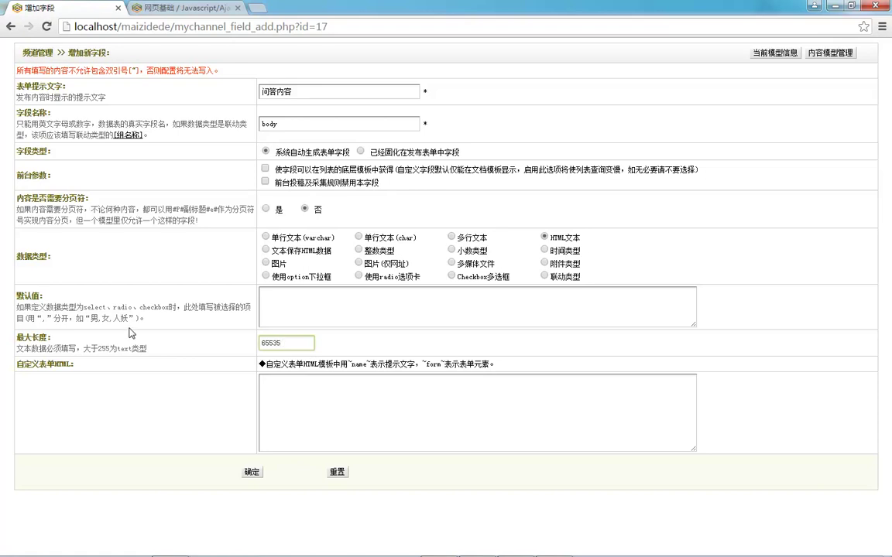
click(322, 369)
click(252, 472)
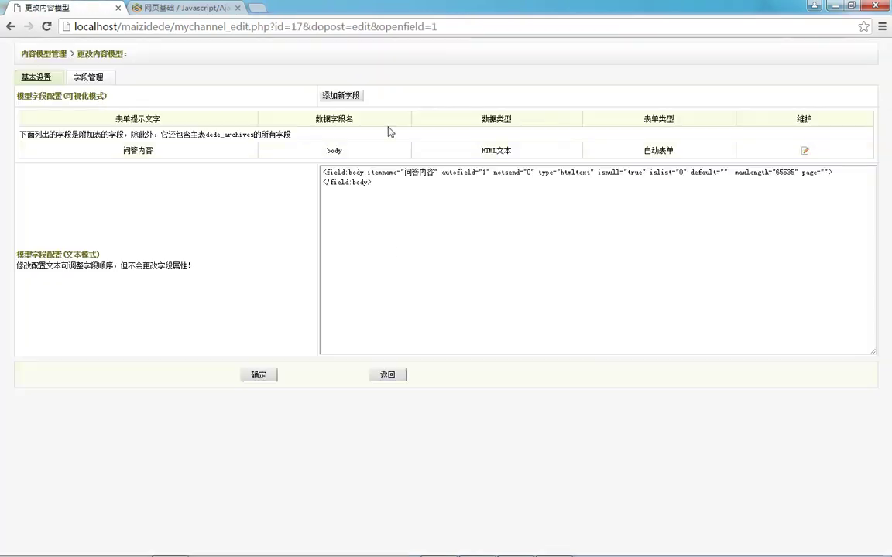
- Return to the admin home page at localhost/maizidede/ and open the content model list
click(11, 27)
key(shift+Right)
key(shift+Right)
key(shift+Right)
key(shift+Right)
key(shift+End)
key(BackSpace)
key(Return)
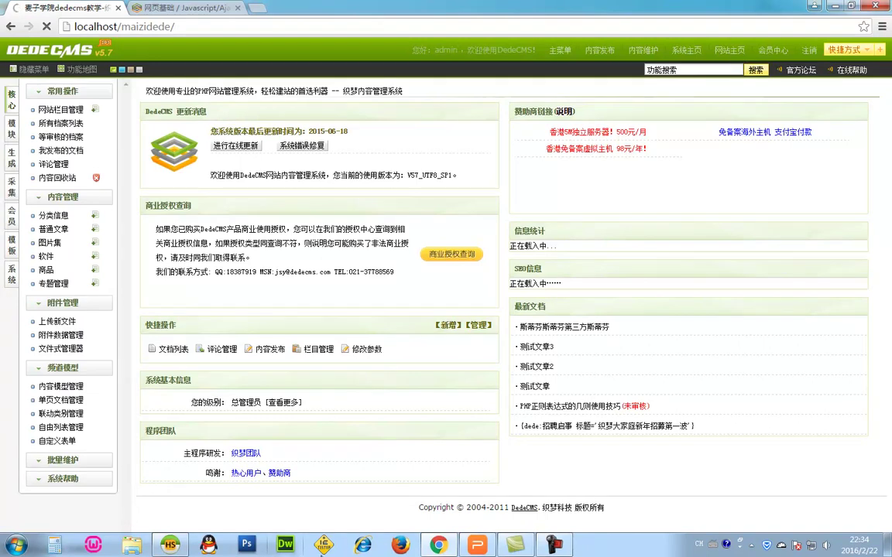
click(61, 386)
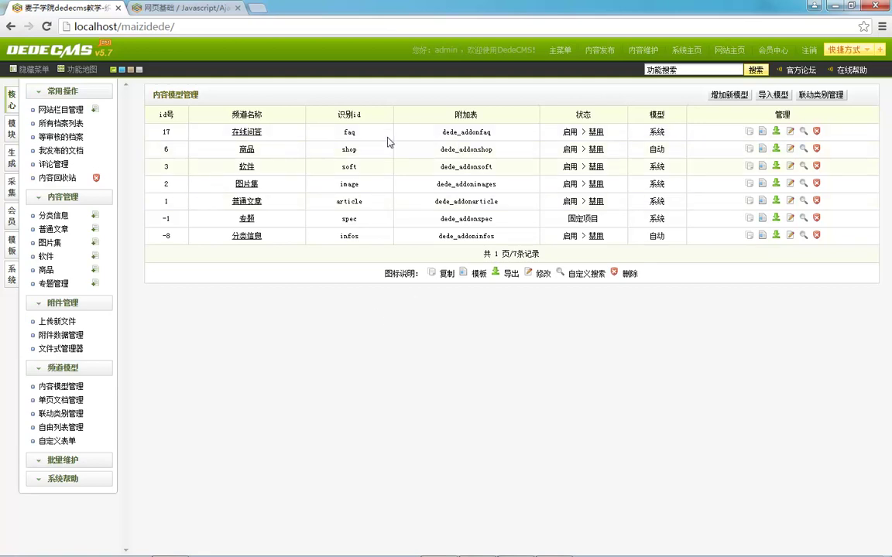
- Go to the website column management and open the form for a new top-level column
click(54, 113)
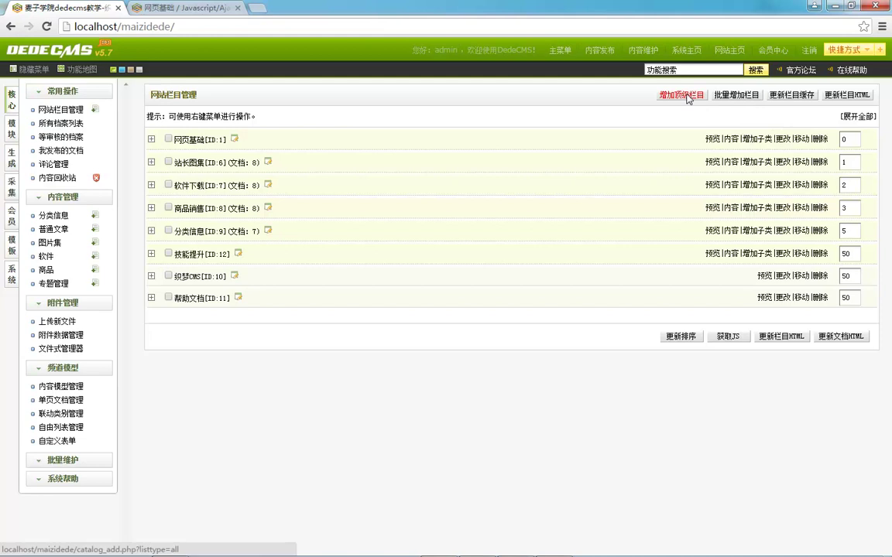
click(686, 96)
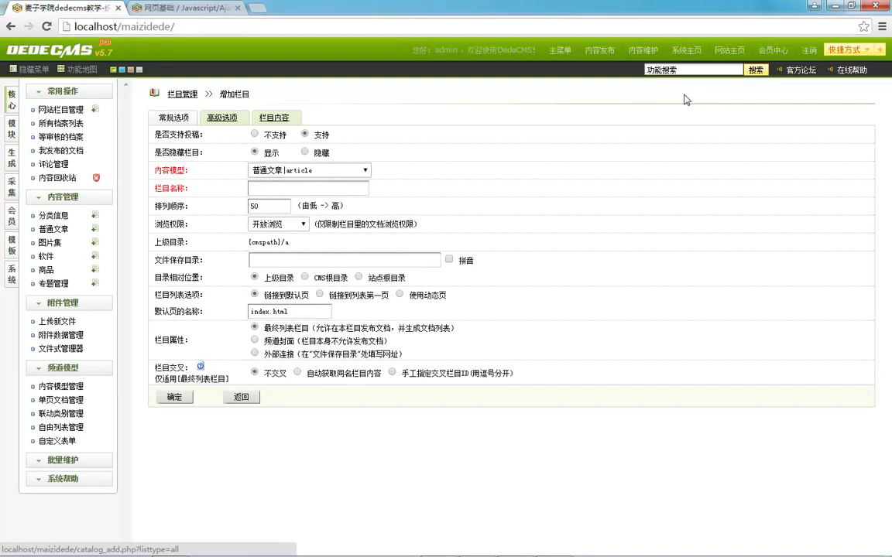
click(32, 109)
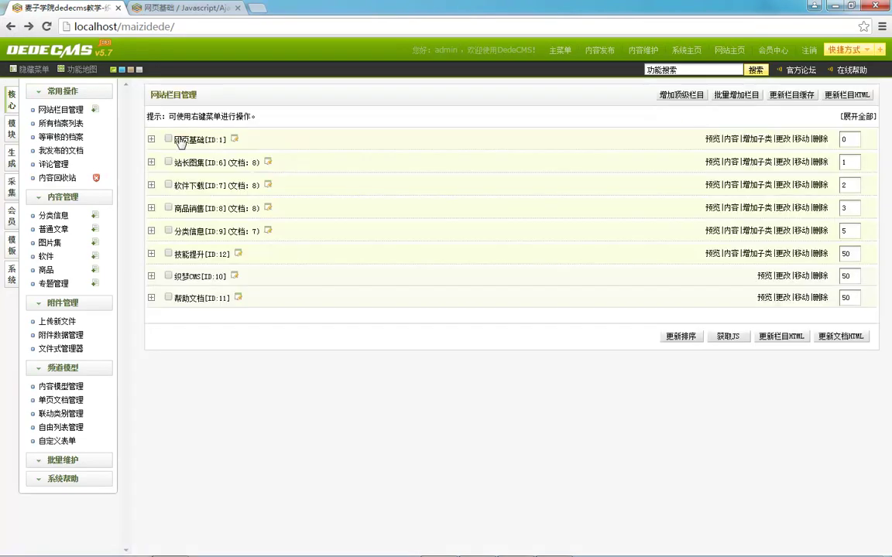
click(680, 98)
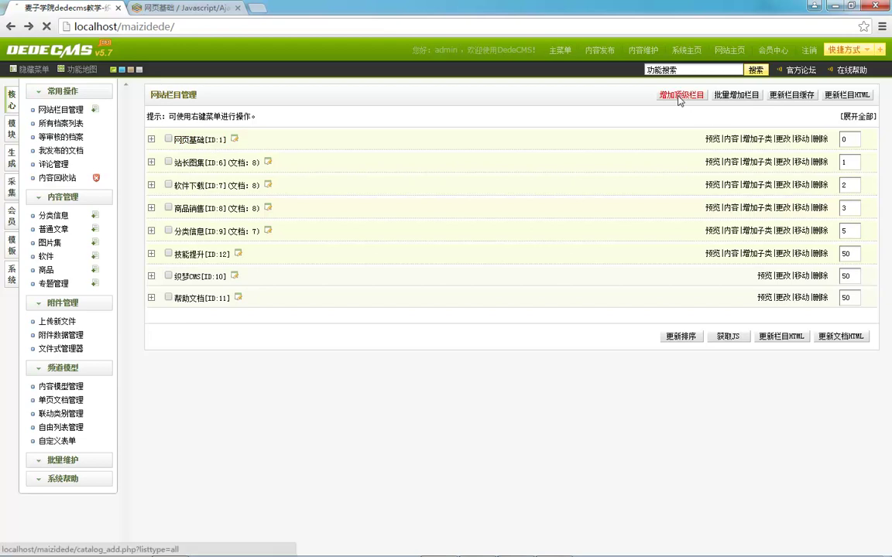
- Name the new column 在线问答
click(257, 184)
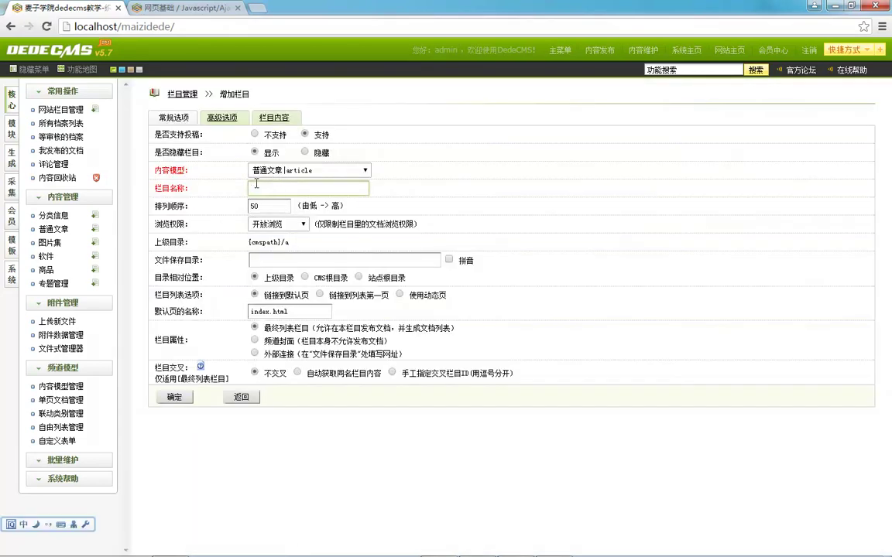
text(在线文目)
key(shift+Left)
key(shift+Left)
text(wen)
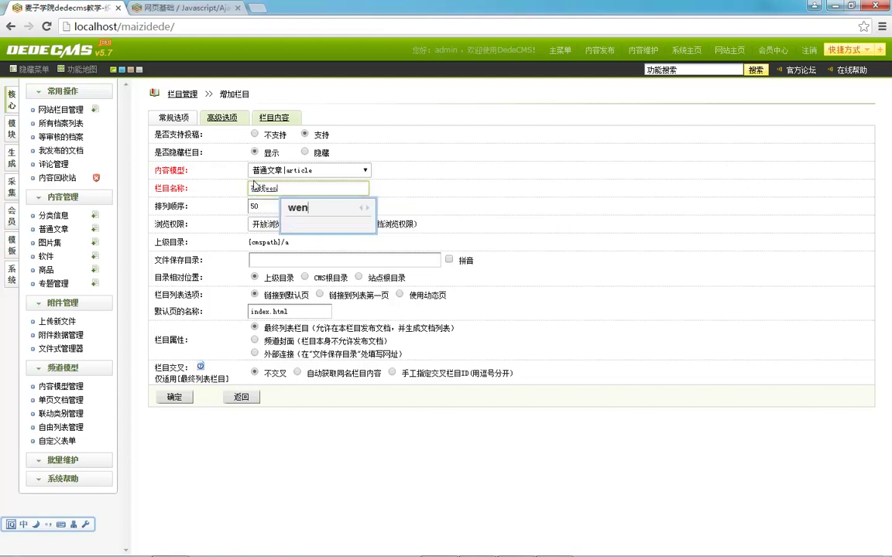
text(da)
key(space)
- Set the new column's file save directory to faq/
click(294, 259)
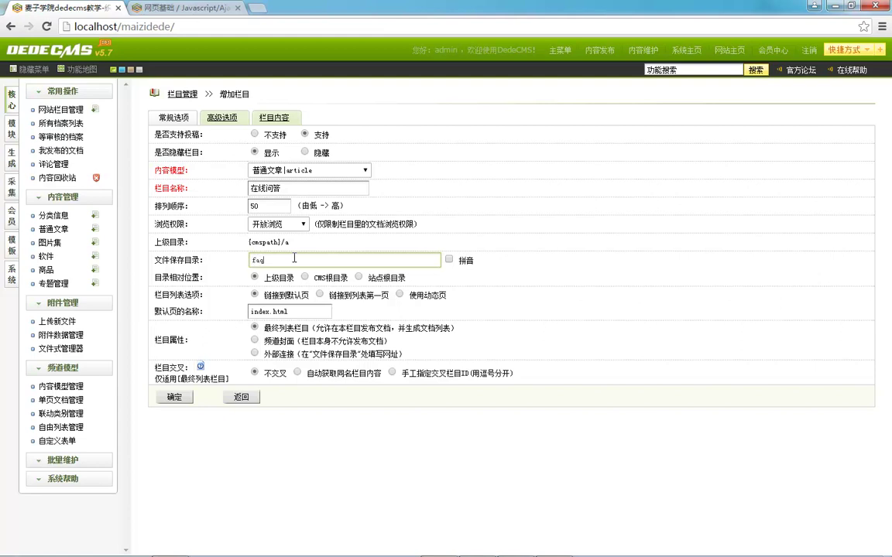
text(faq/)
click(221, 264)
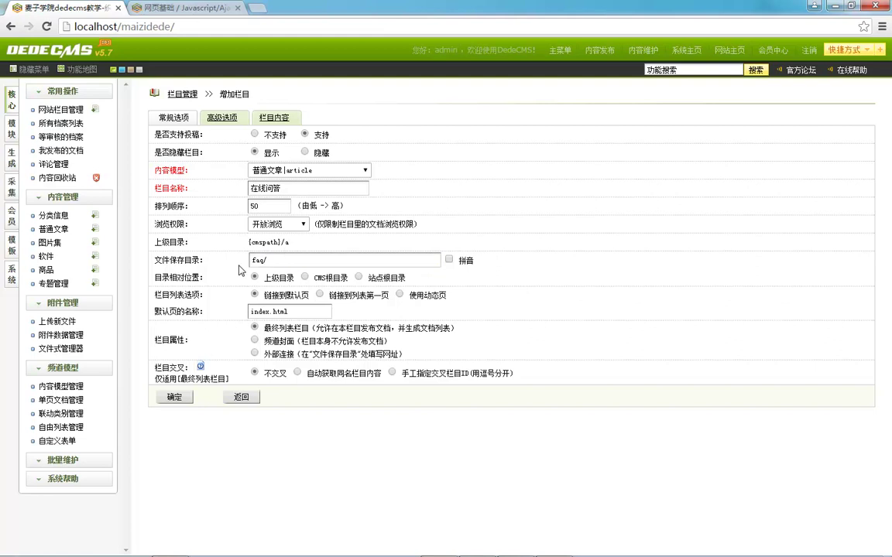
- Open column management in a separate browser tab and copy the file save directory of the 网页基础 column
right_click(74, 110)
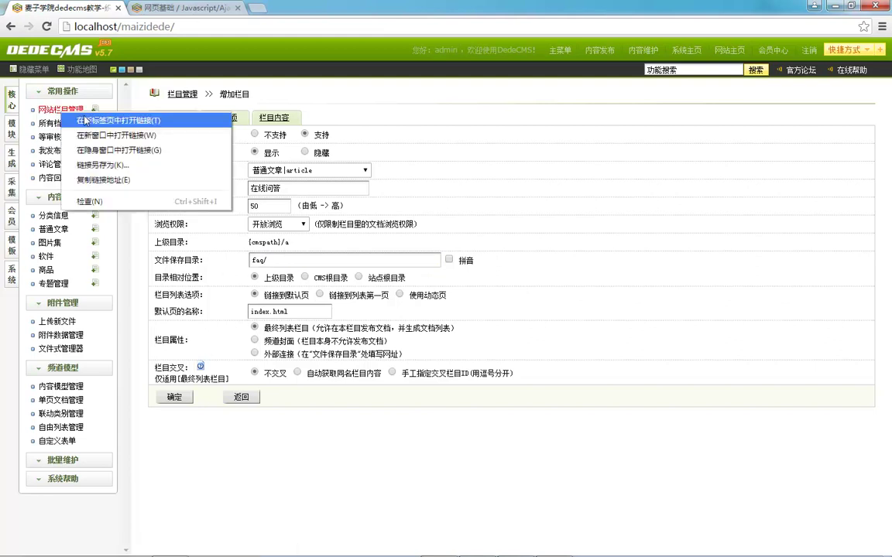
click(116, 120)
click(165, 8)
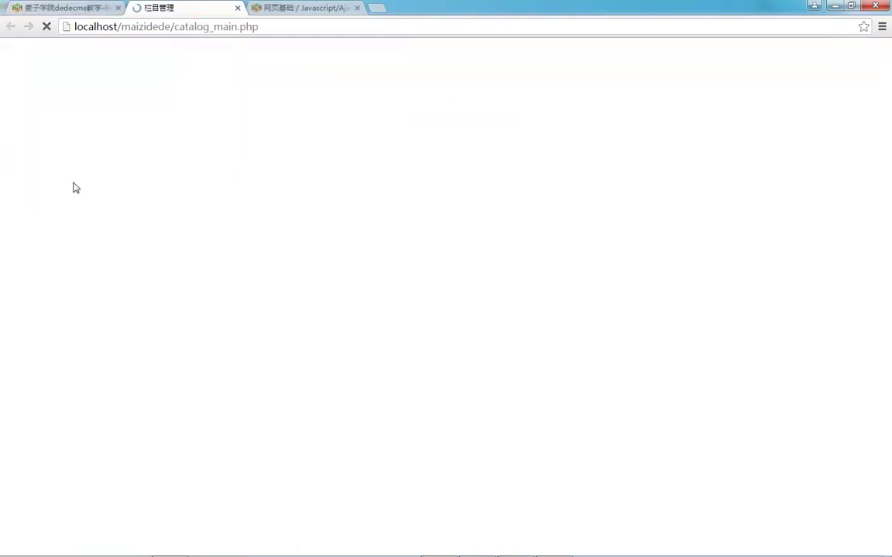
click(21, 99)
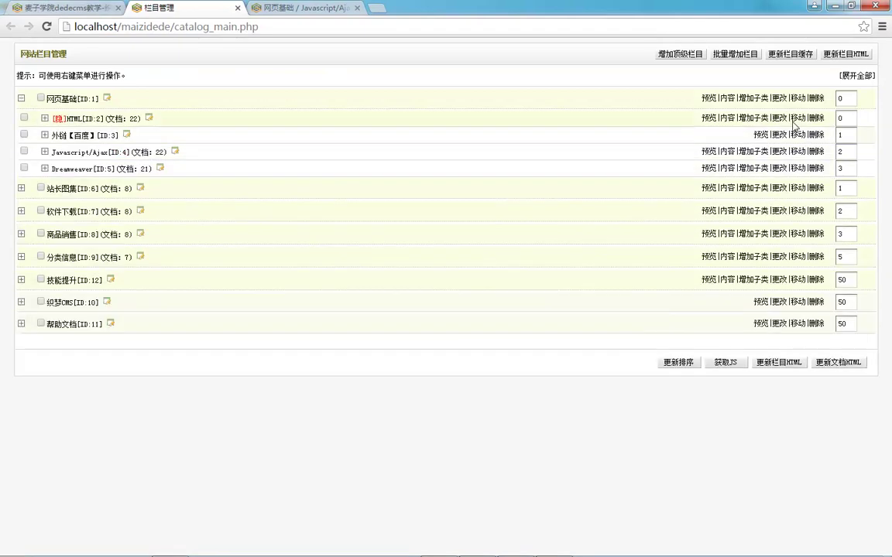
click(781, 99)
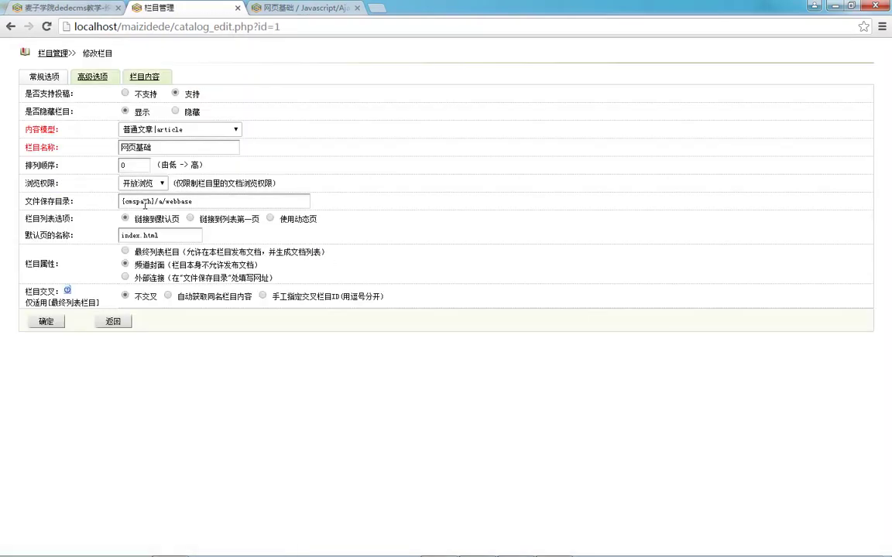
drag(124, 201, 159, 218)
key(ctrl+c)
- Return to the new column form and set its file save directory to {cmspath}/faq
click(76, 9)
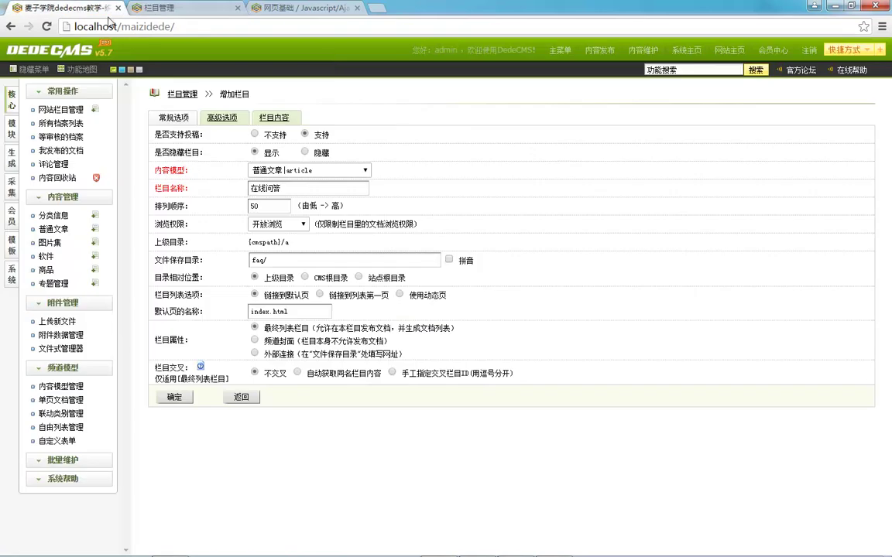
double_click(296, 261)
key(ctrl+v)
drag(287, 262, 354, 257)
text(faq)
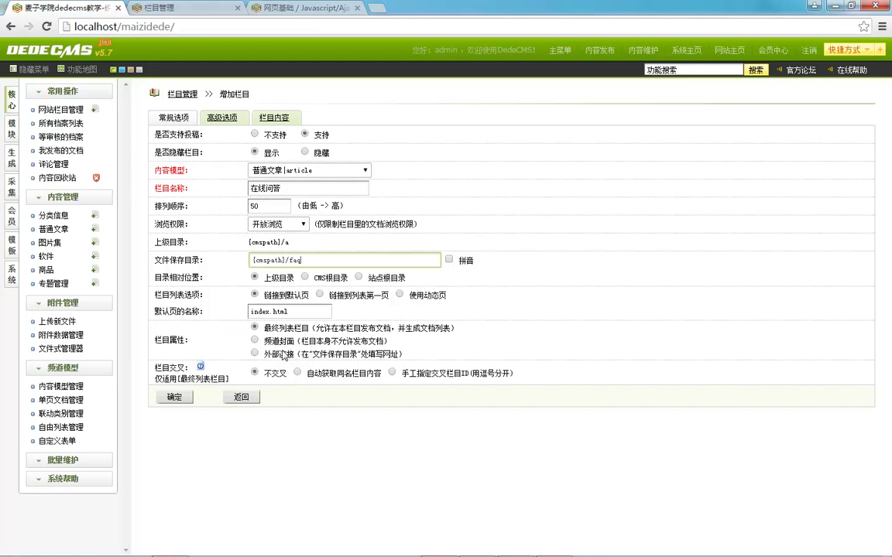
- Review the 栏目属性 choices and the column's advanced template and naming rule settings
drag(272, 341, 408, 328)
click(341, 329)
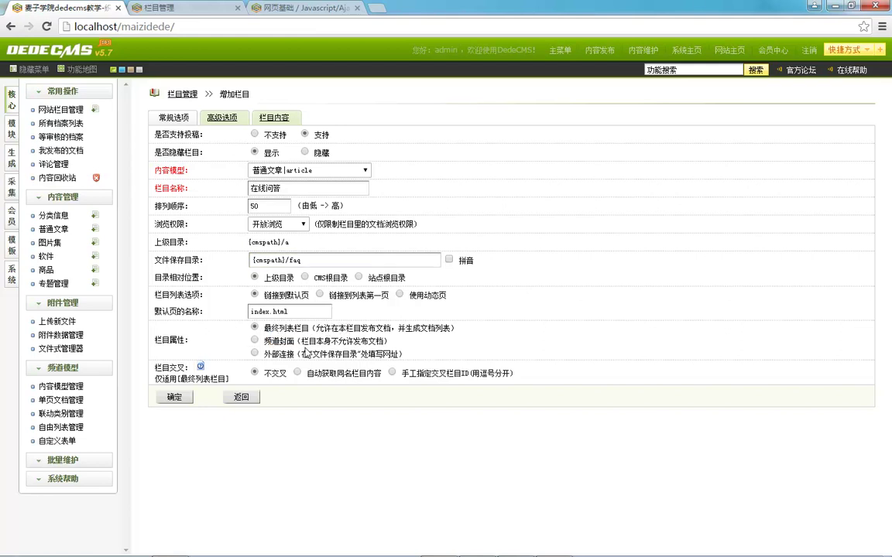
click(223, 119)
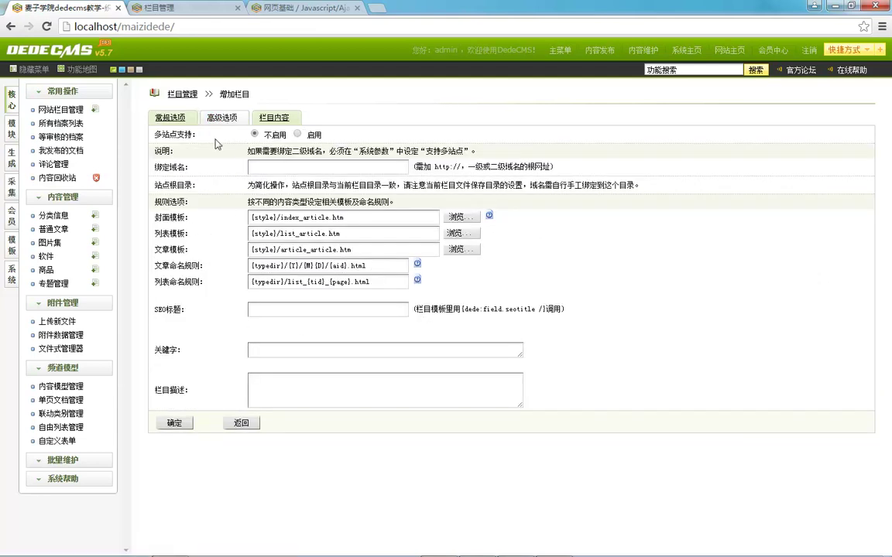
click(178, 123)
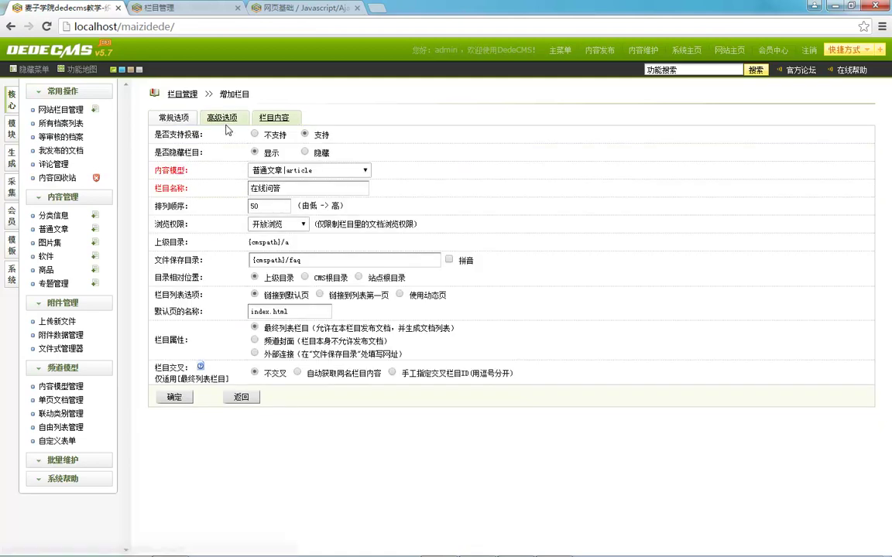
click(231, 118)
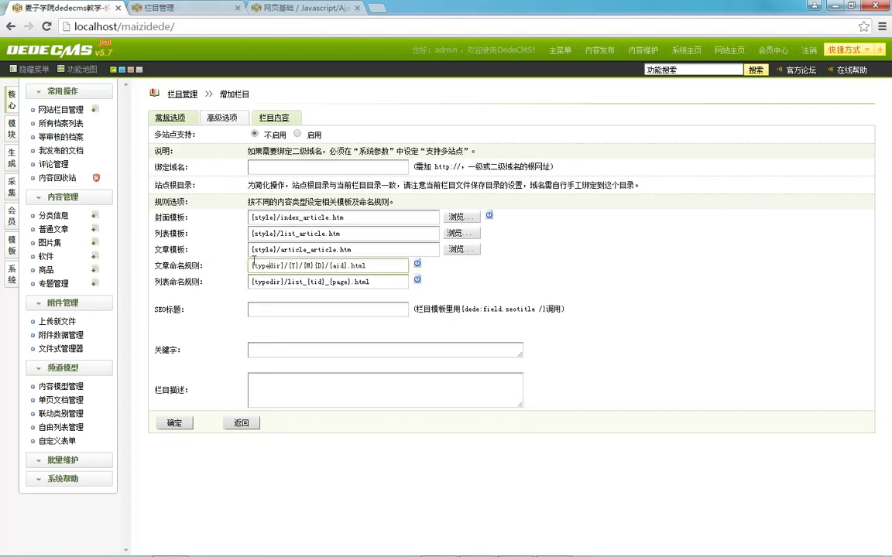
click(306, 310)
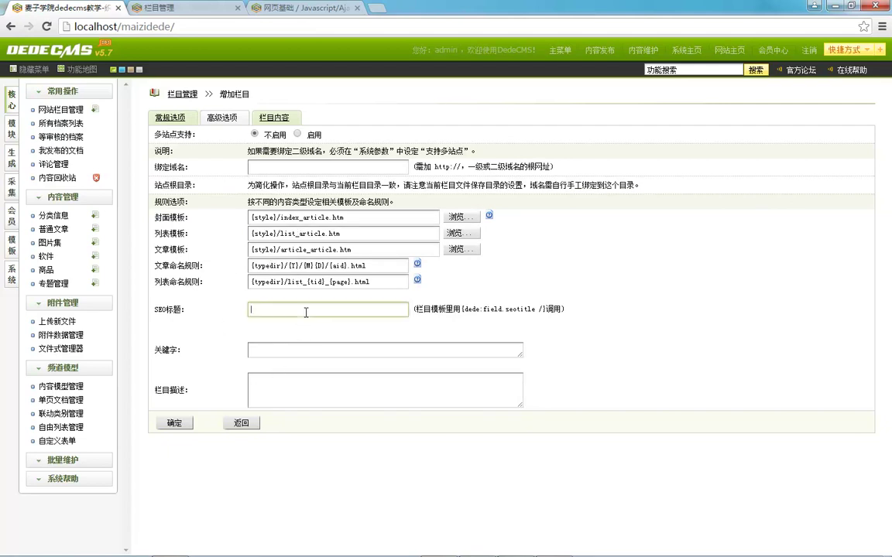
key(ctrl+shift)
- Set the new column's keywords to 问答
click(304, 351)
text(wen)
key(space)
key(BackSpace)
text(wenda)
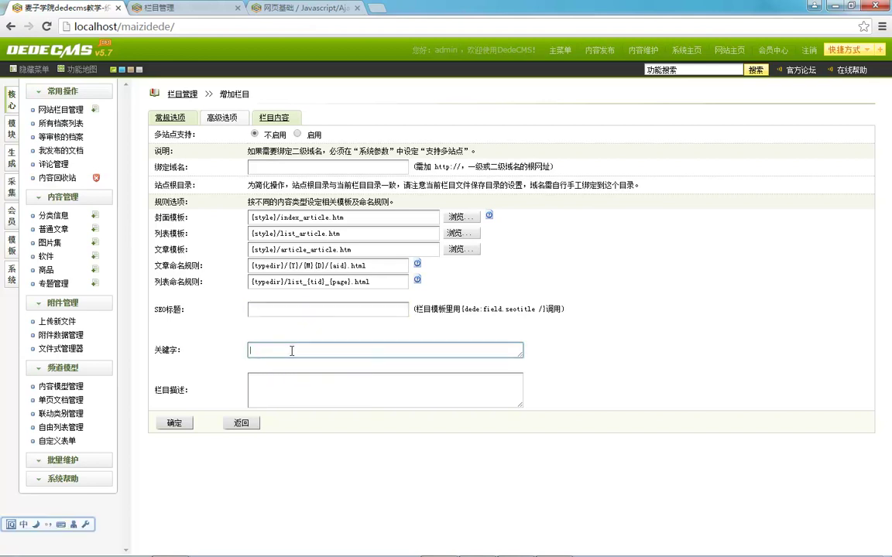
key(space)
key(Tab)
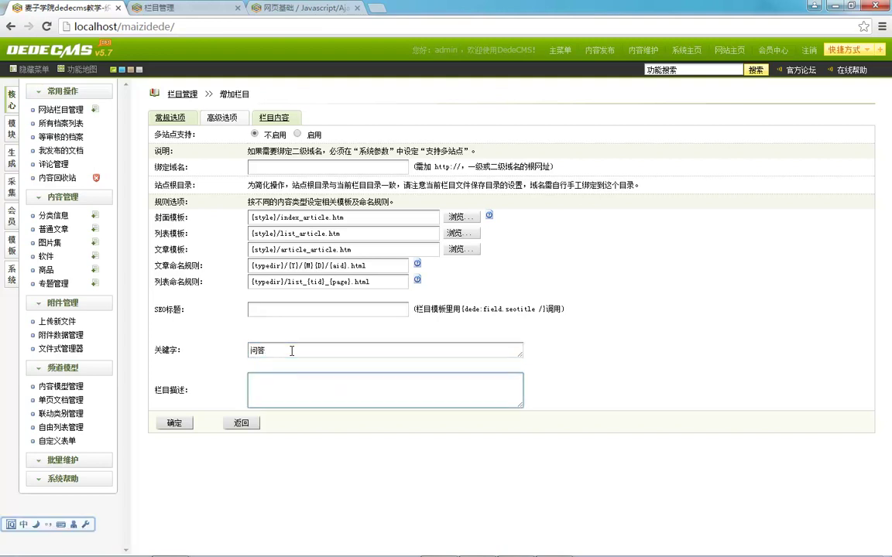
- Set the column description to 自定义问答模型
text(ziding)
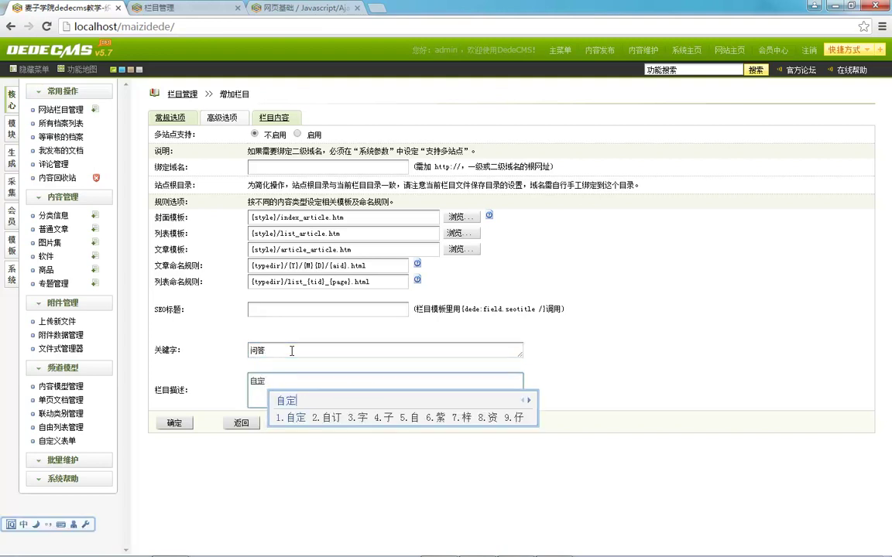
key(Escape)
text(zidingyiwenda)
key(space)
text(moxing)
key(space)
- Look over the content, advanced and general settings, and submit the new 在线问答 column
click(273, 116)
click(219, 117)
click(170, 117)
click(174, 396)
click(500, 144)
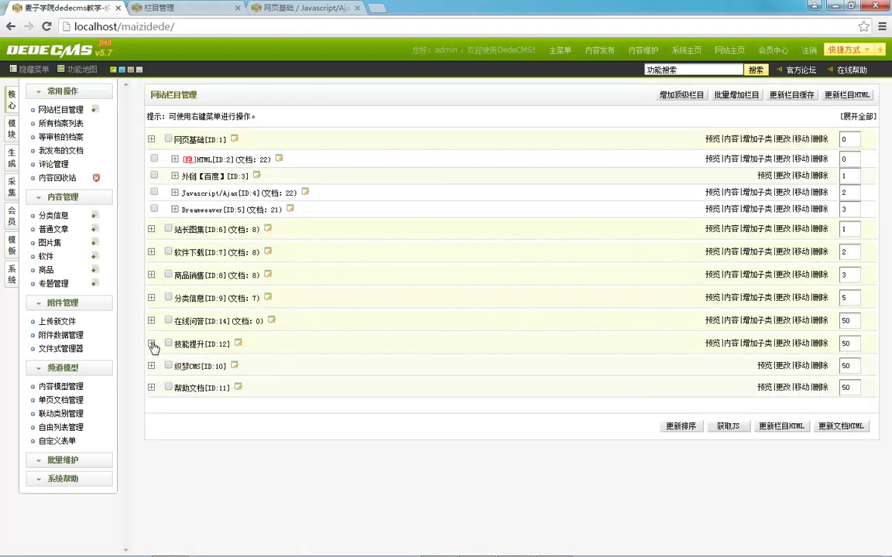
- Start a new subcolumn under the 在线问答 column and name it Javascript/Ajax
click(754, 323)
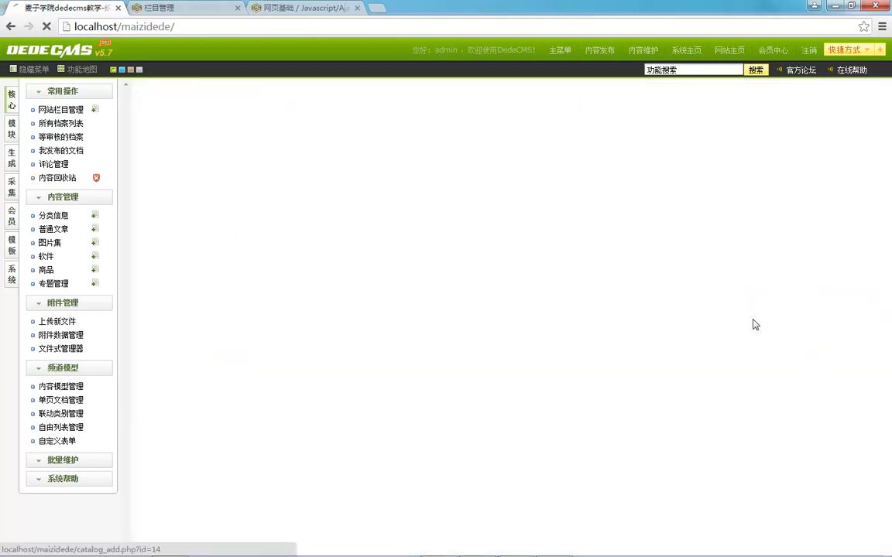
click(293, 187)
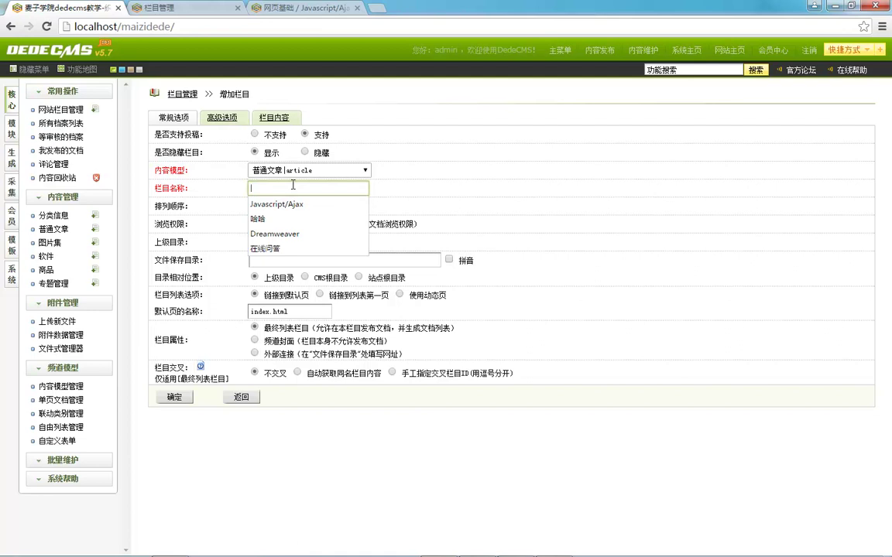
click(291, 204)
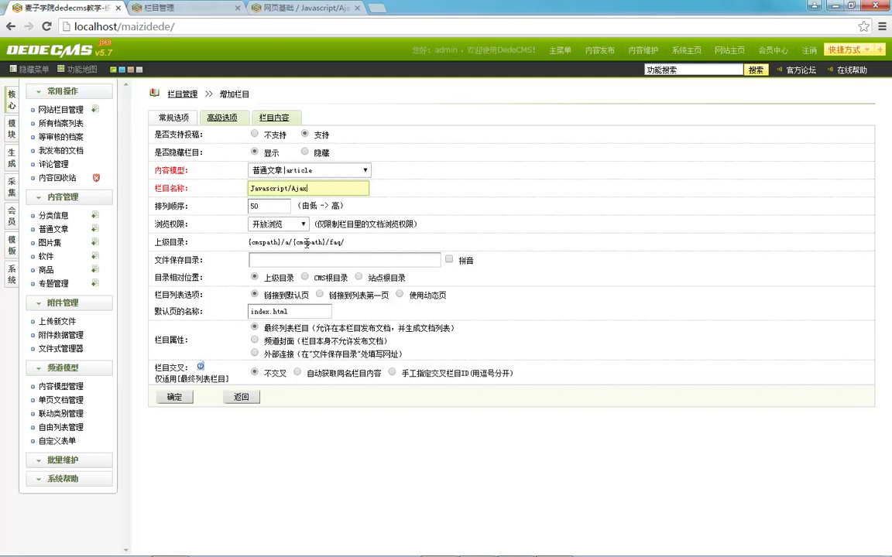
- Check the subcolumn's 上级目录 path, set its 文件保存目录 to js, and submit it
double_click(286, 242)
click(293, 255)
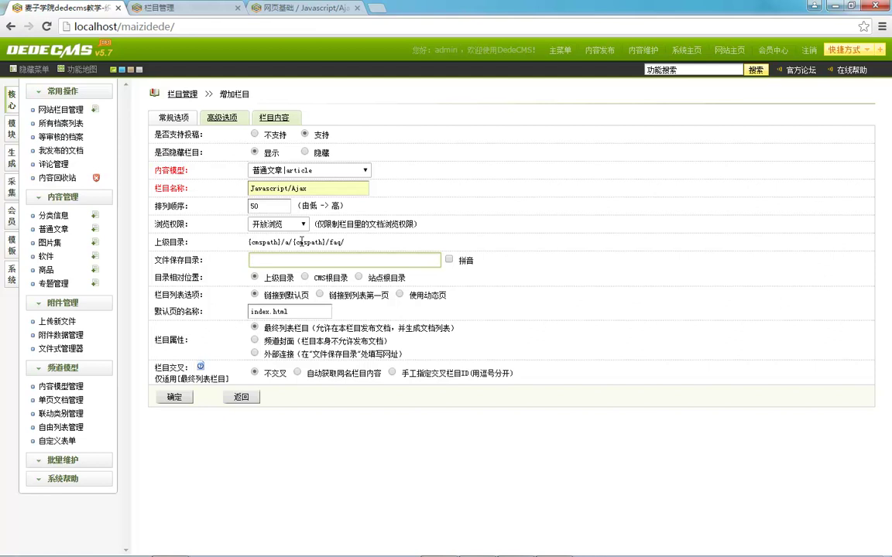
drag(294, 243, 325, 241)
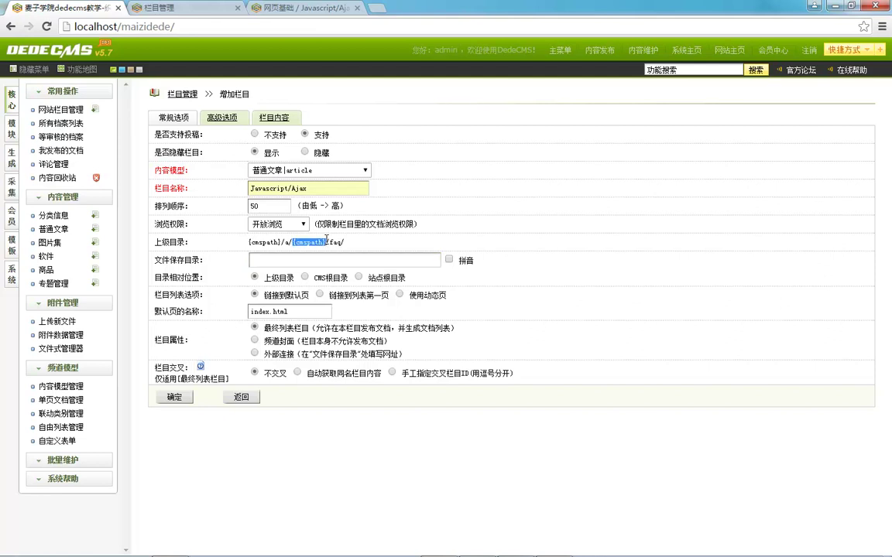
click(260, 281)
drag(294, 245, 338, 242)
click(280, 260)
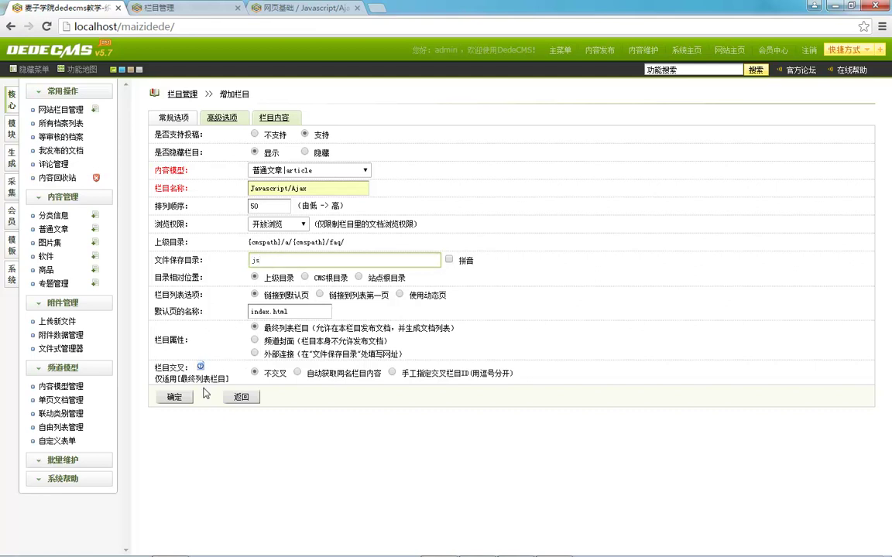
click(175, 398)
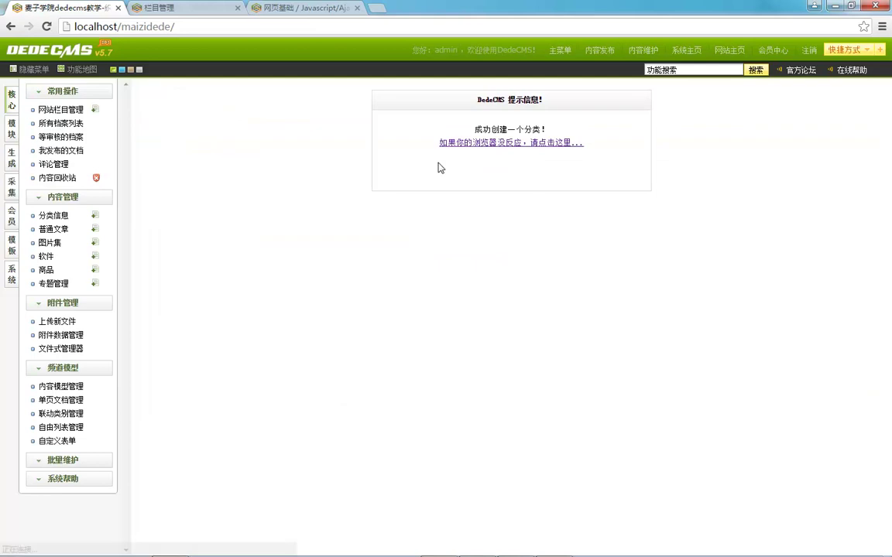
click(459, 144)
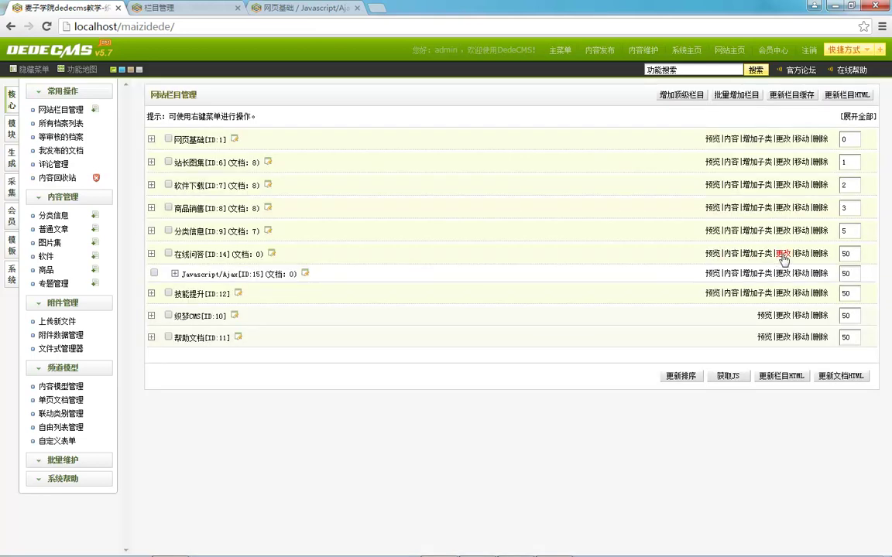
- Strip the extra leading path from the 在线问答 column's 文件保存目录, leaving {cmspath}/faq, and submit the change
click(702, 234)
drag(292, 241, 249, 242)
key(BackSpace)
click(174, 362)
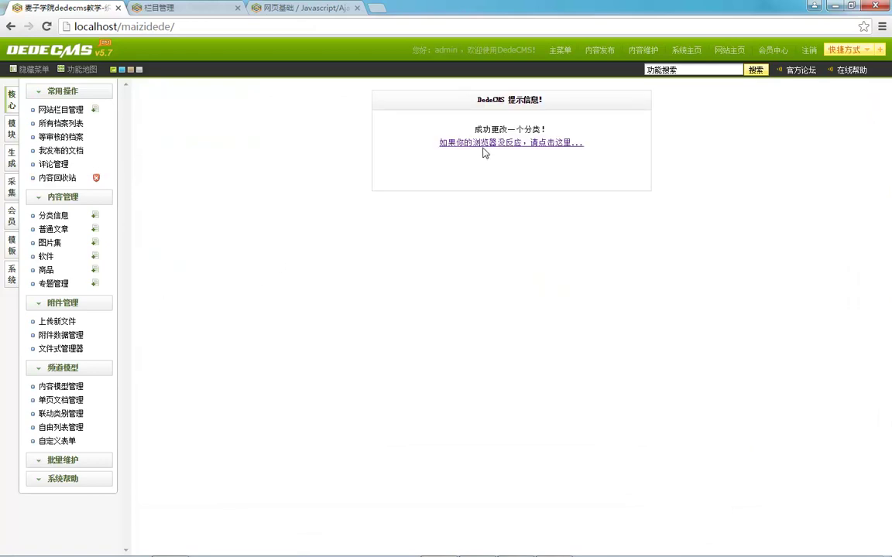
- Strip the extra leading path from the 文件保存目录 of the Javascript/Ajax subcolumn under 在线问答 and submit the change
click(780, 274)
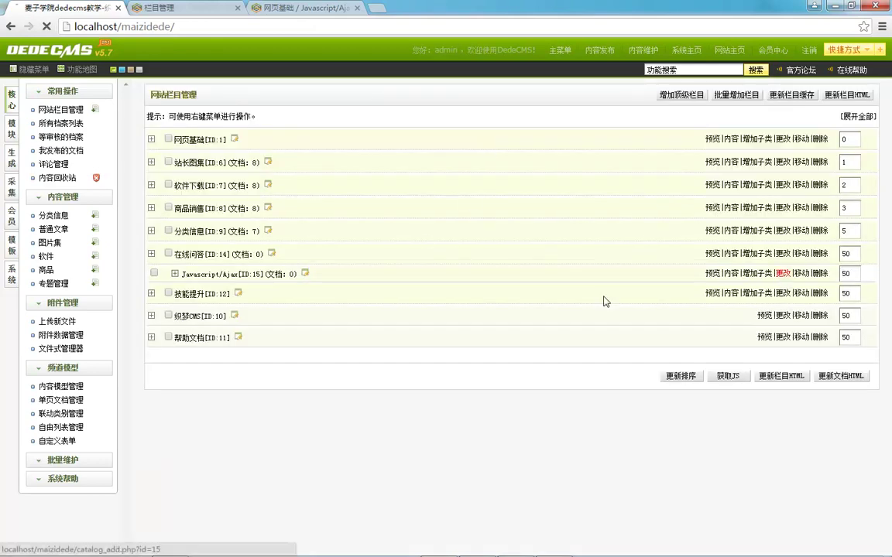
drag(294, 243, 250, 242)
key(BackSpace)
click(175, 362)
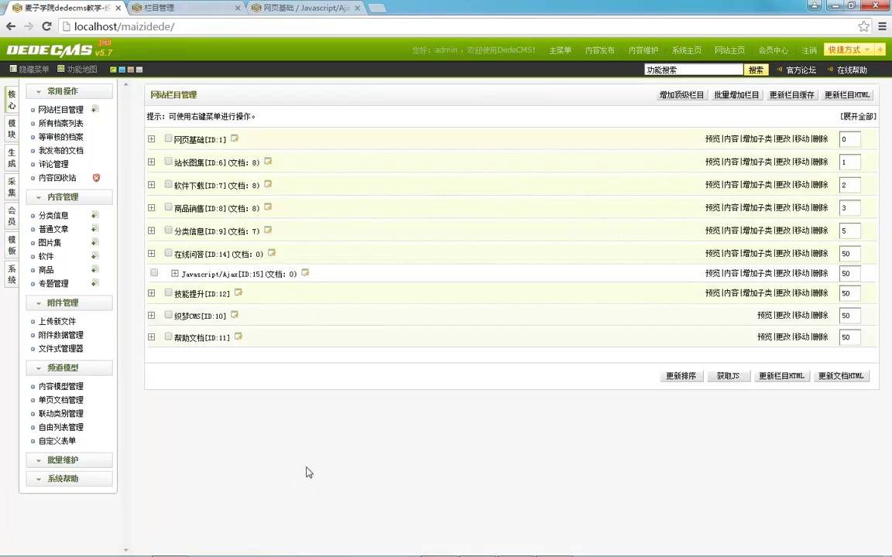
- Reload the admin site and compare the 文章主栏目 choices of a new 普通文章 with the site column list
key(F5)
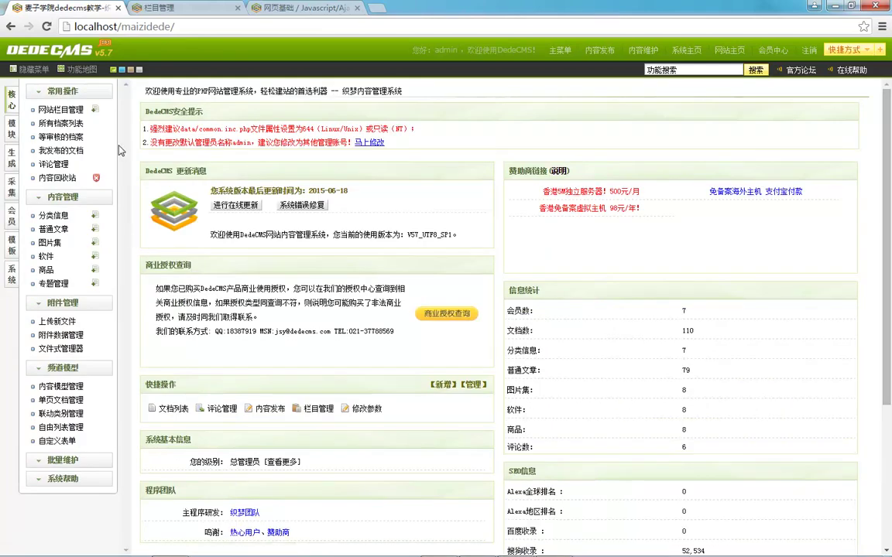
click(95, 234)
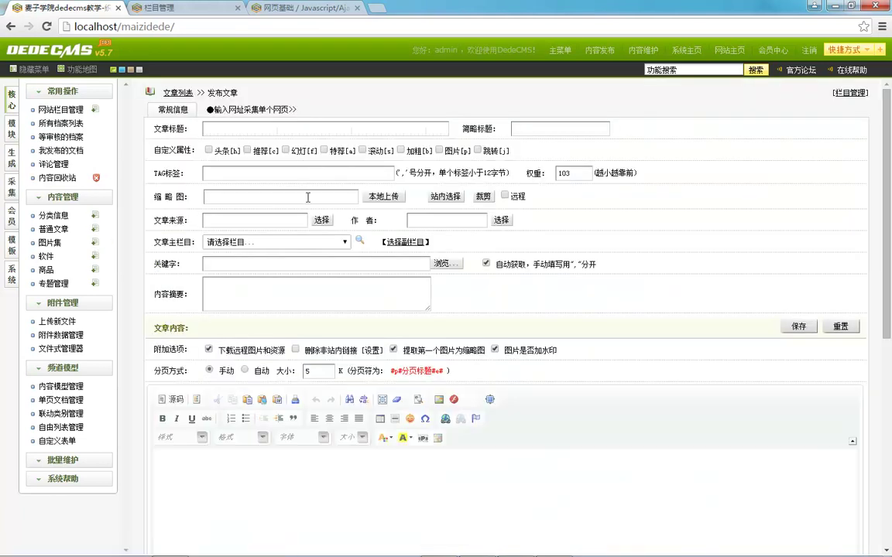
click(262, 242)
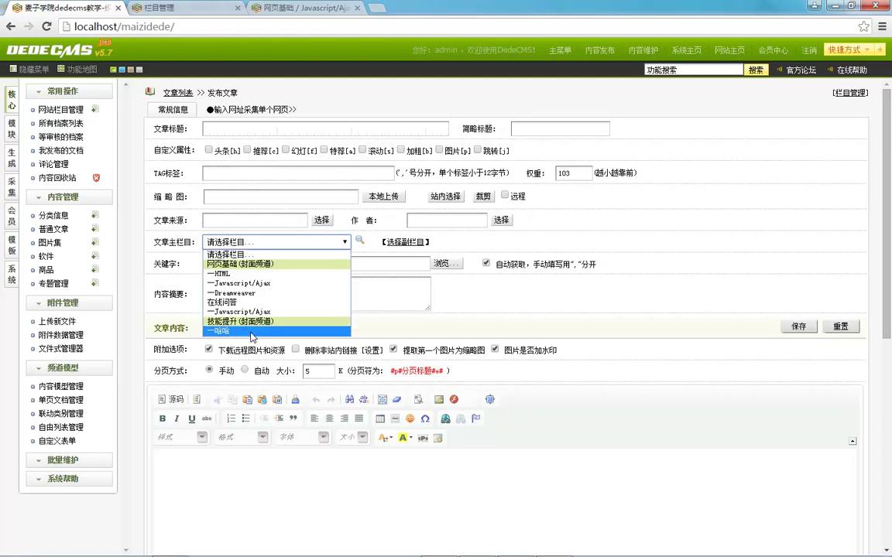
click(233, 253)
click(65, 111)
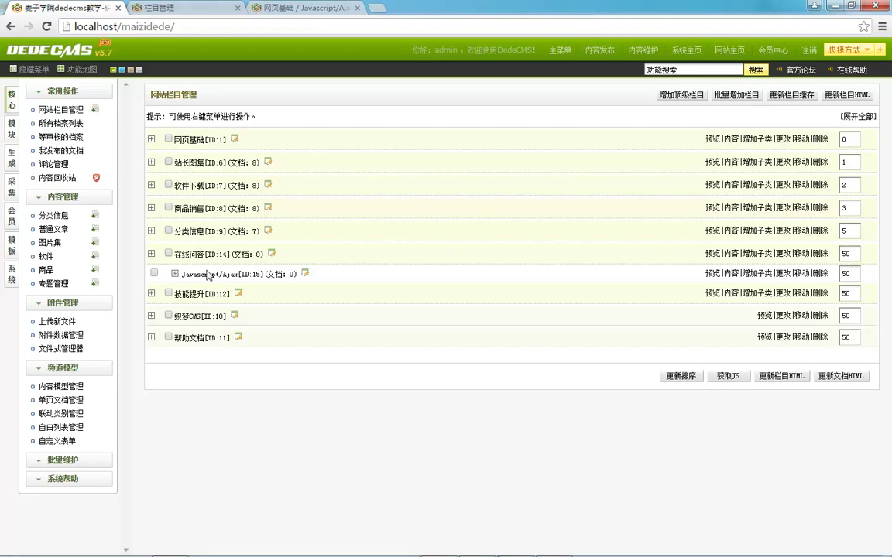
click(92, 230)
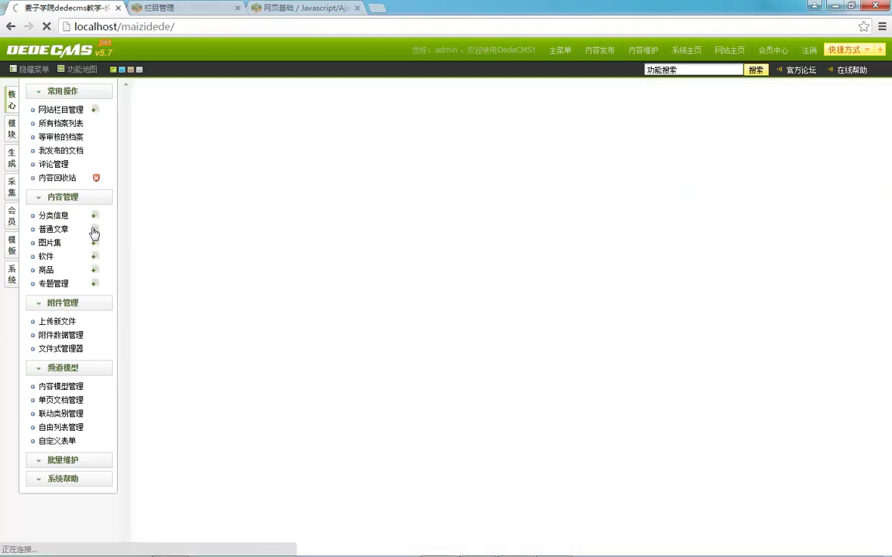
click(232, 243)
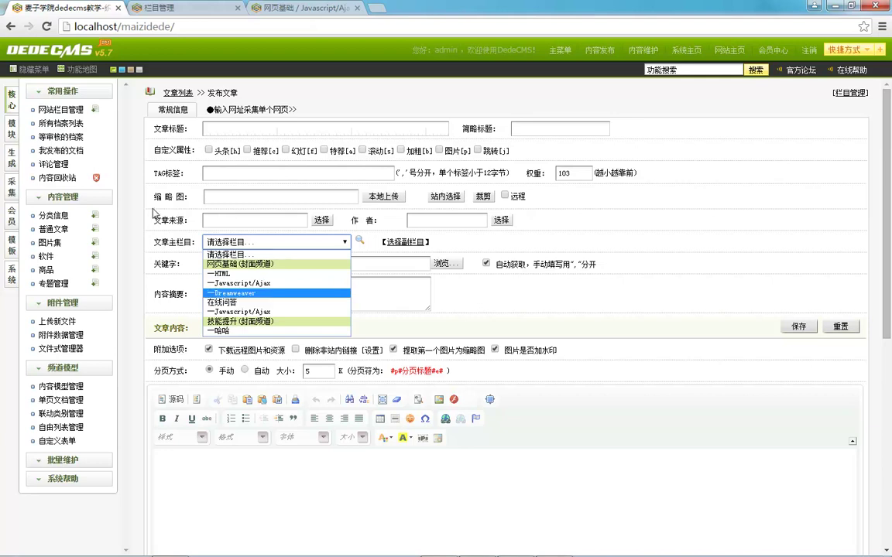
- Change the 在线问答 column's 栏目属性 to 频道封面 and submit the change
click(70, 113)
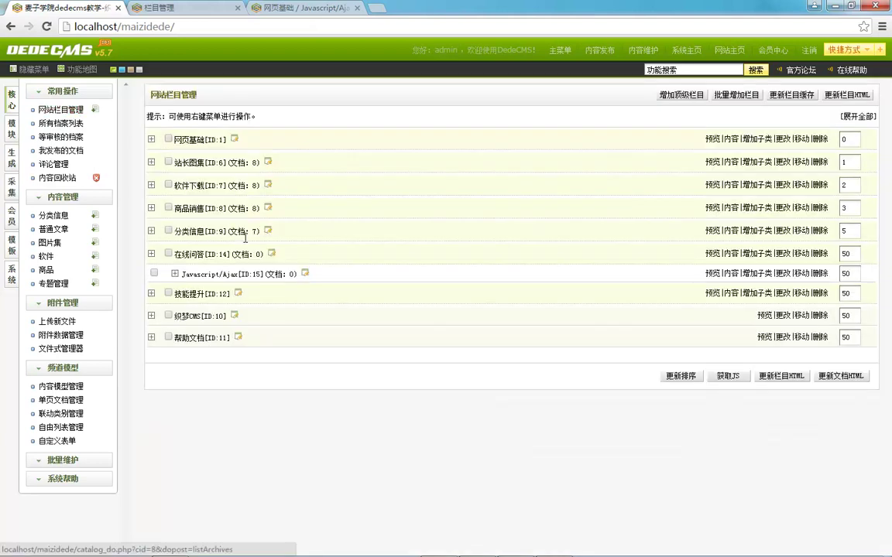
click(699, 231)
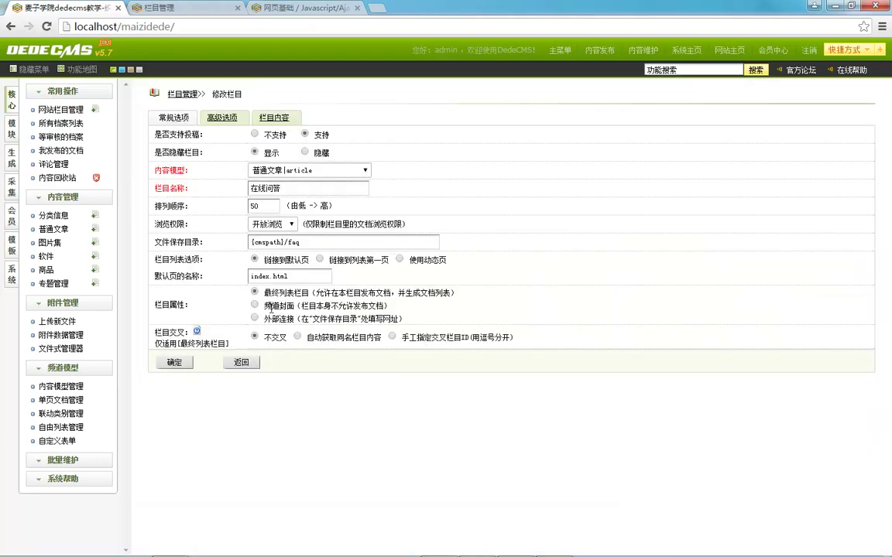
click(174, 362)
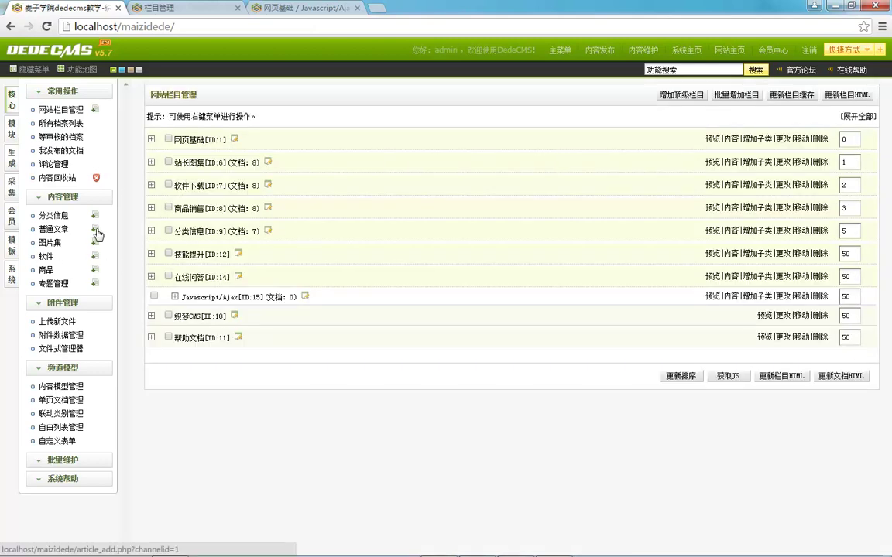
- Review the new article form, the 在线问答 content model's basic settings, and the site column list
click(96, 231)
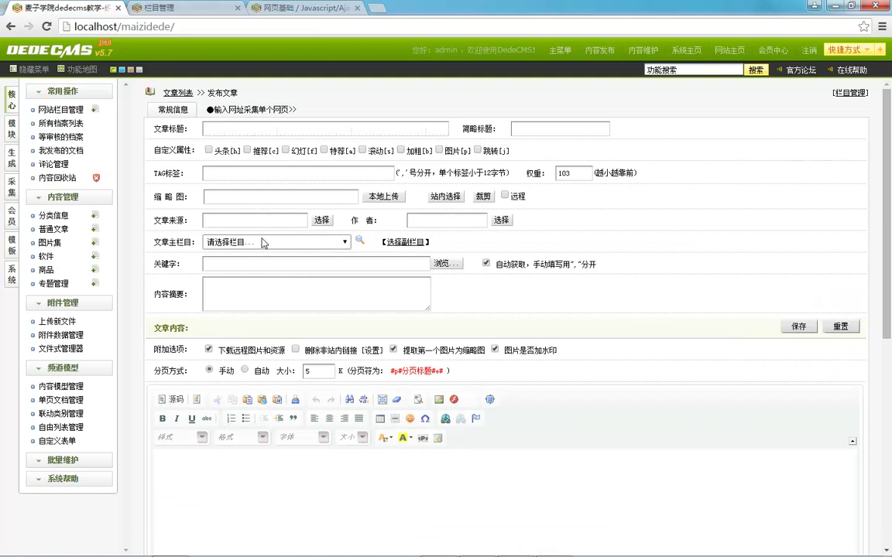
click(80, 386)
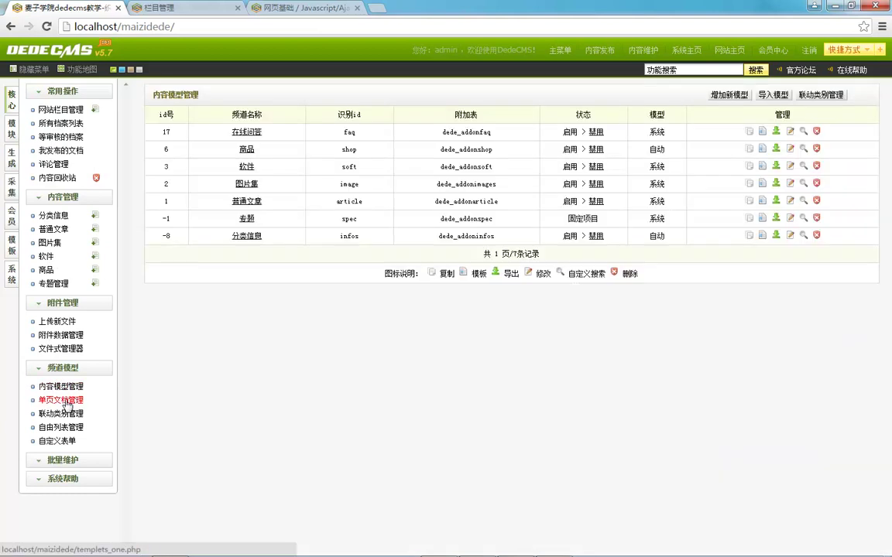
click(789, 132)
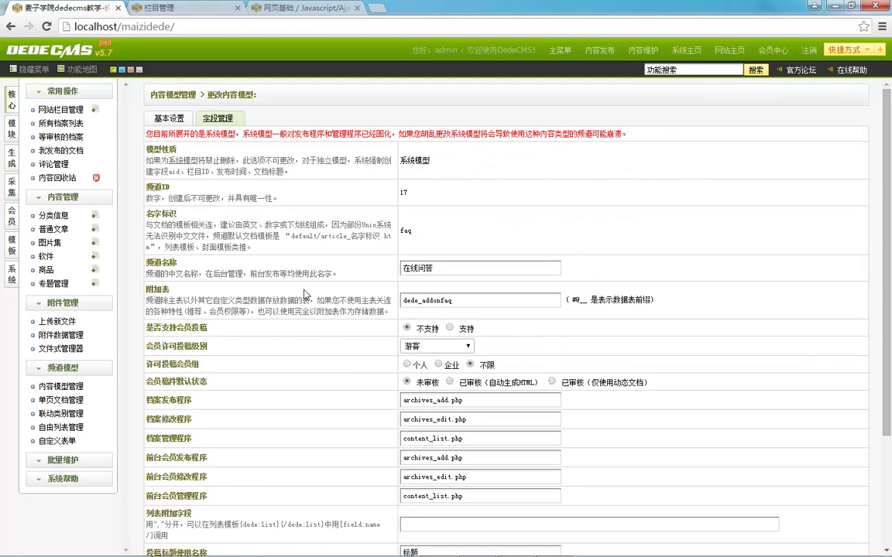
scroll(324, 310, down, 2)
scroll(325, 309, up, 1)
scroll(324, 309, down, 1)
scroll(325, 317, up, 2)
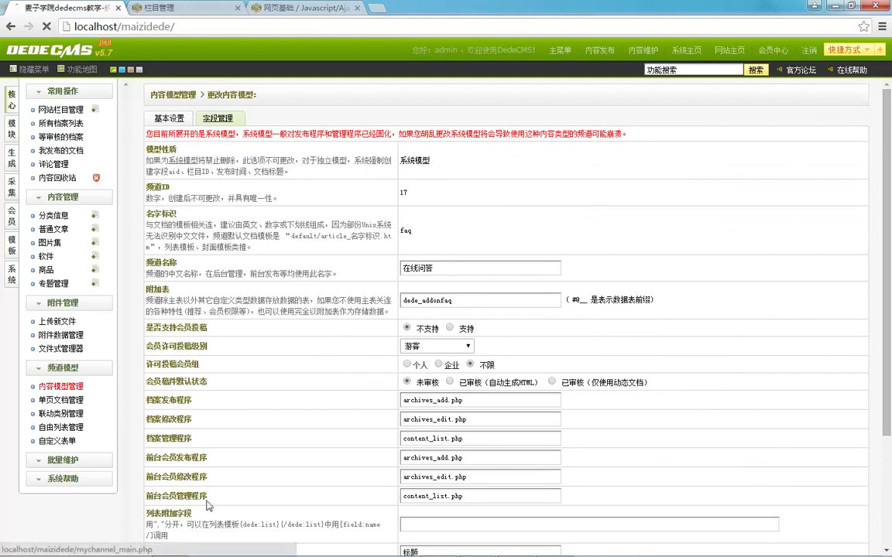
click(62, 385)
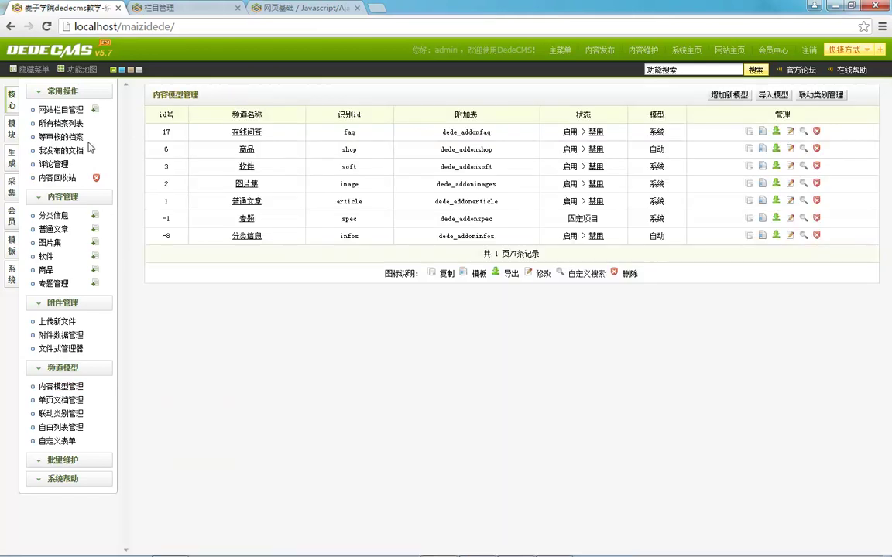
click(61, 109)
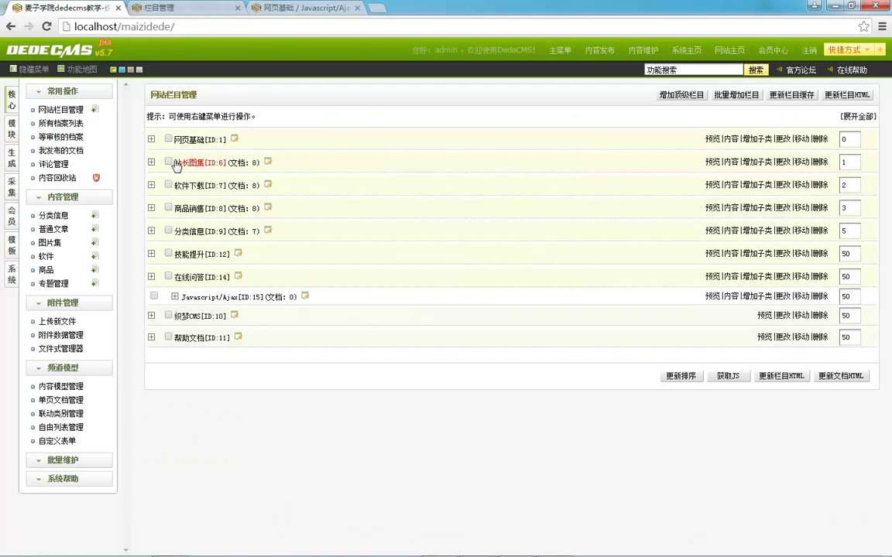
- Start a new 普通文章 titled 在线问答文章 with the Javascript/Ajax subcolumn of 在线问答 as its 文章主栏目
click(94, 229)
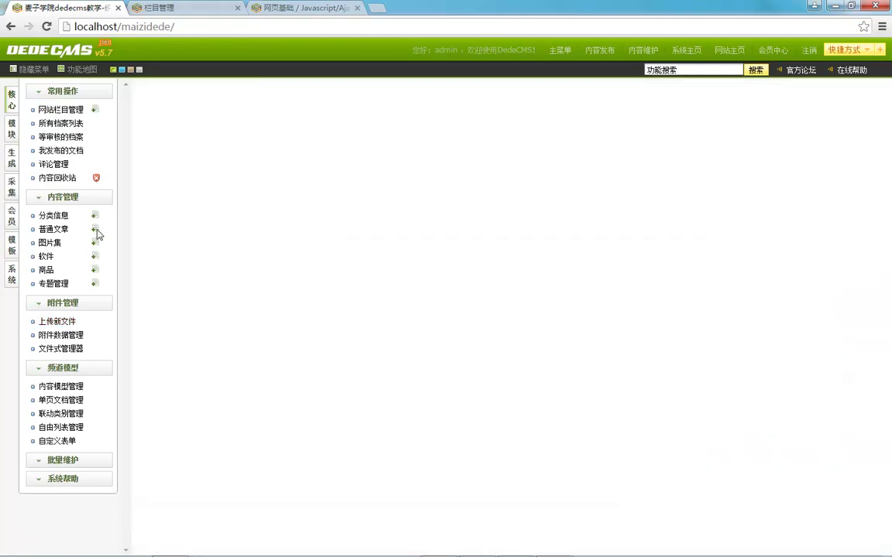
text(zaixd)
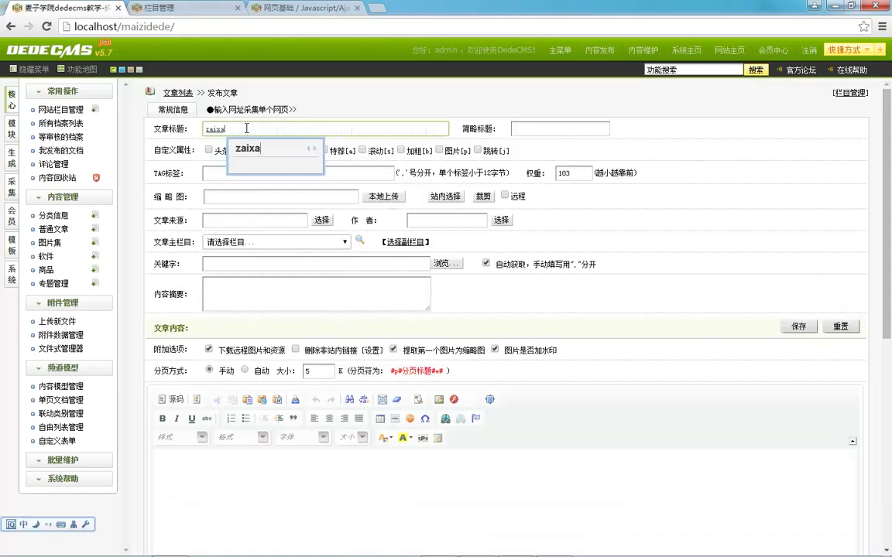
key(Escape)
text(zai)
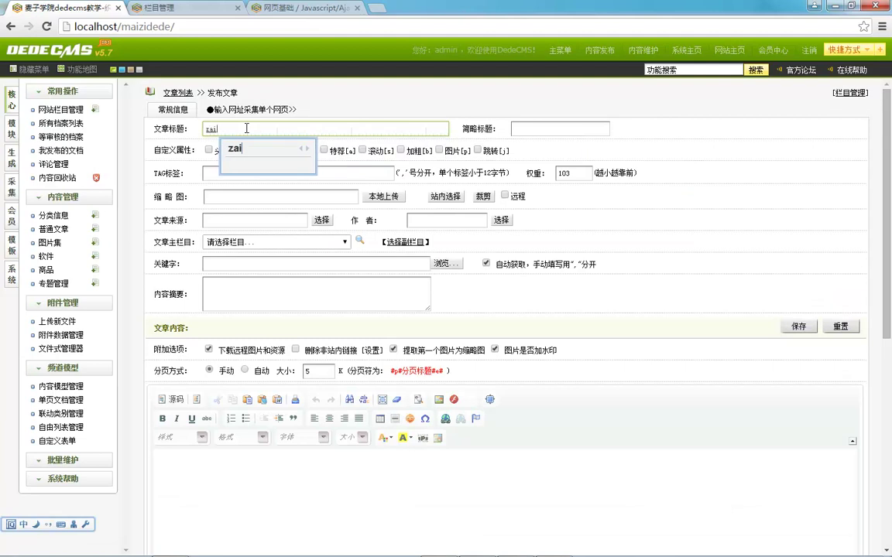
text(xian wenda wenzhang)
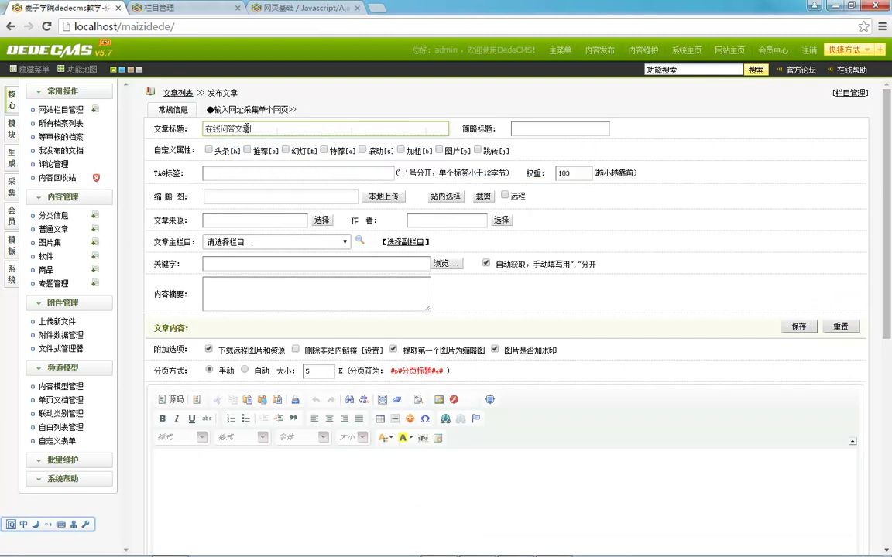
click(259, 242)
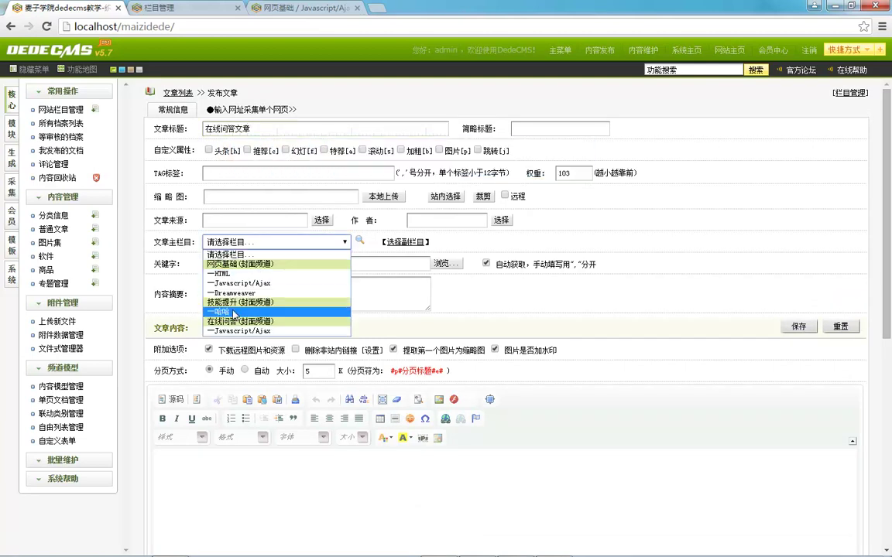
click(234, 332)
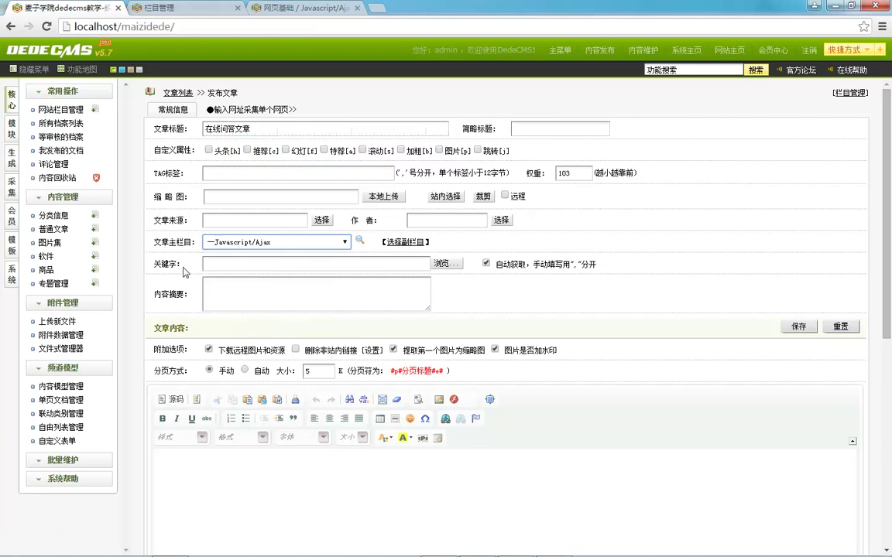
- Write 关于在线问答文章js的在线问答文章 as the article body and save the article
triple_click(263, 128)
key(ctrl+c)
click(267, 523)
text(guanyu)
key(space)
key(ctrl+v)
text(jsdf)
key(space)
key(BackSpace)
key(BackSpace)
text(de)
key(space)
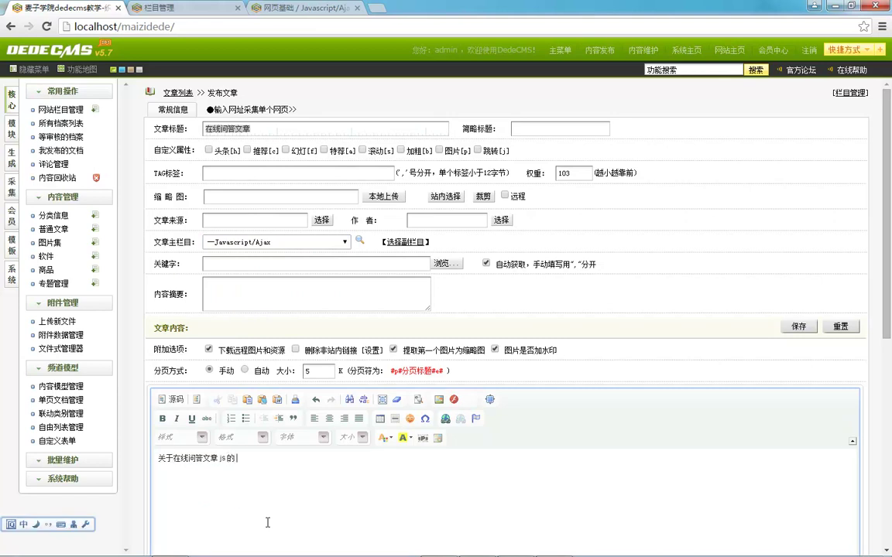
key(ctrl+v)
scroll(256, 503, down, 2)
scroll(231, 439, down, 2)
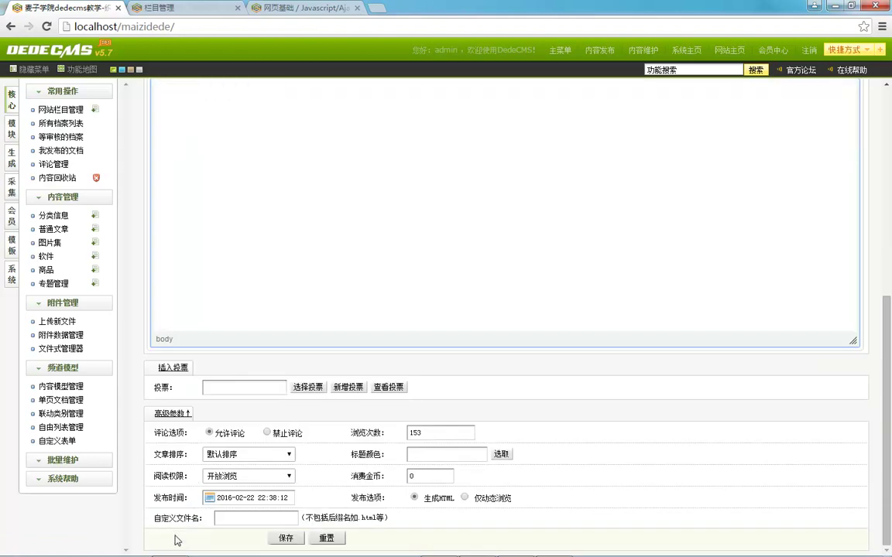
click(285, 537)
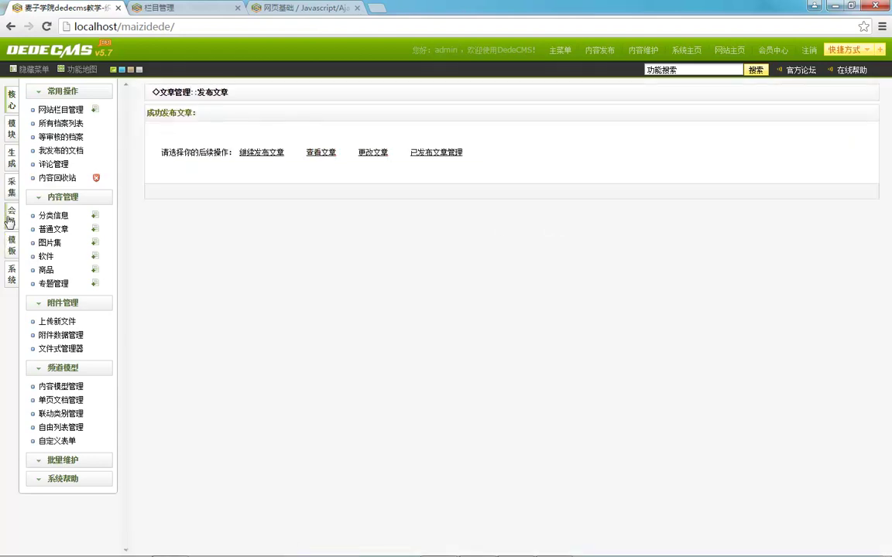
- Generate the column HTML for all site columns, including their subcolumns
click(12, 158)
click(67, 175)
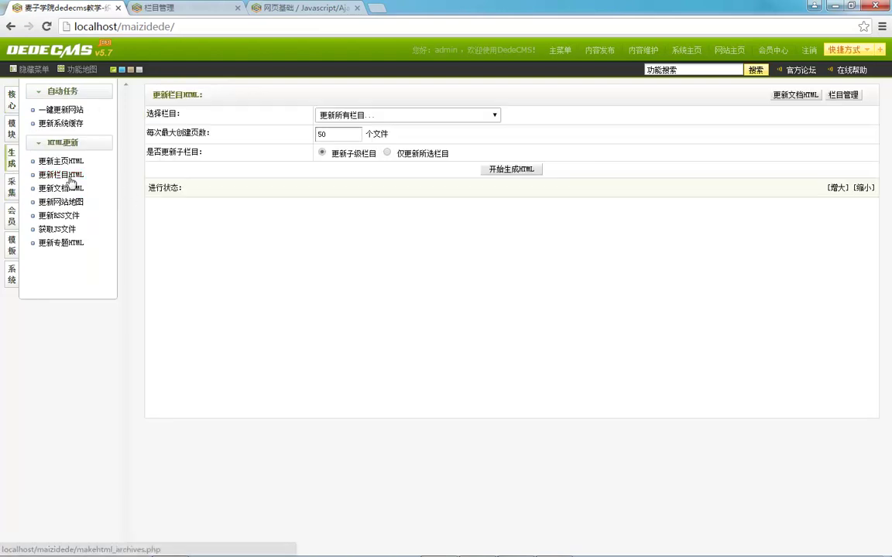
click(507, 170)
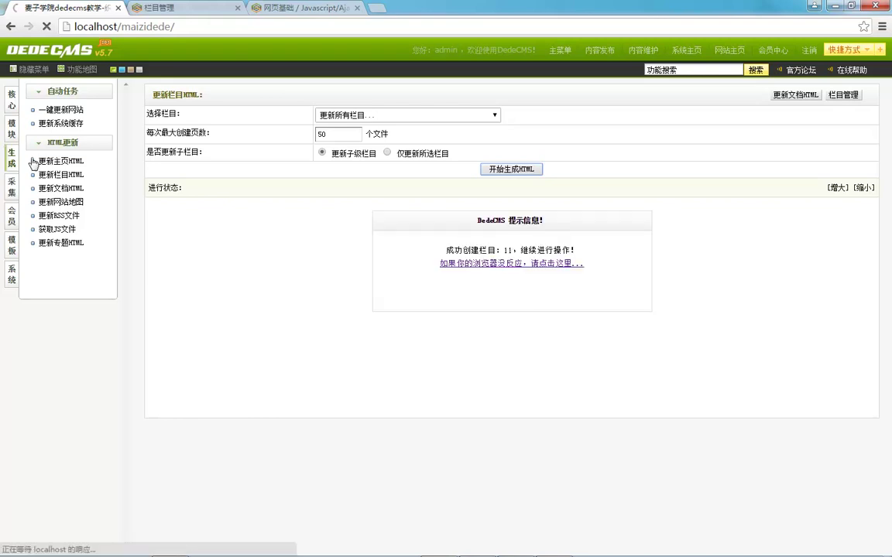
- Generate the document HTML for all documents and choose 在线问答 as the column for document updating
click(77, 188)
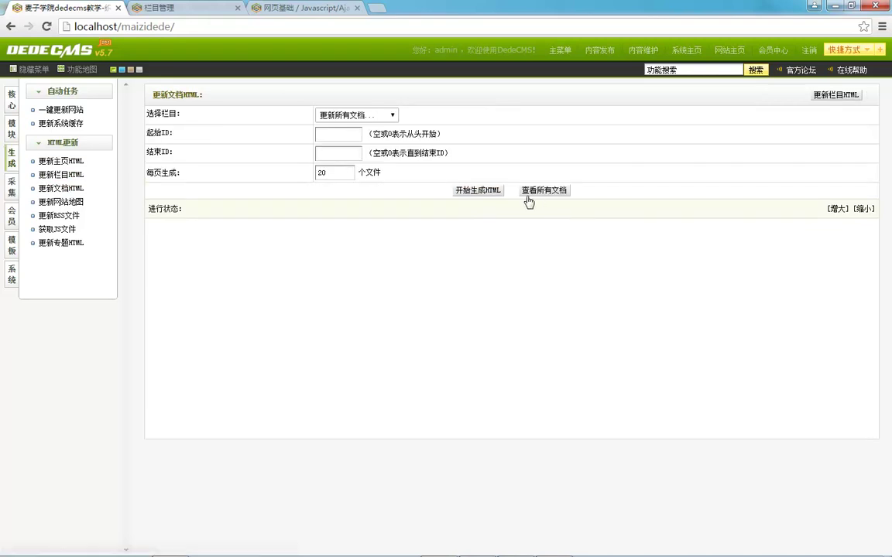
click(472, 192)
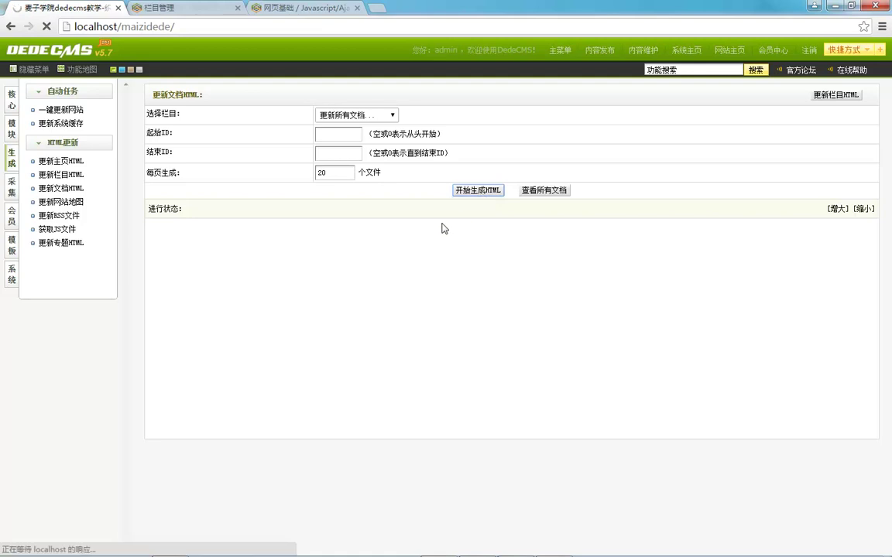
click(358, 116)
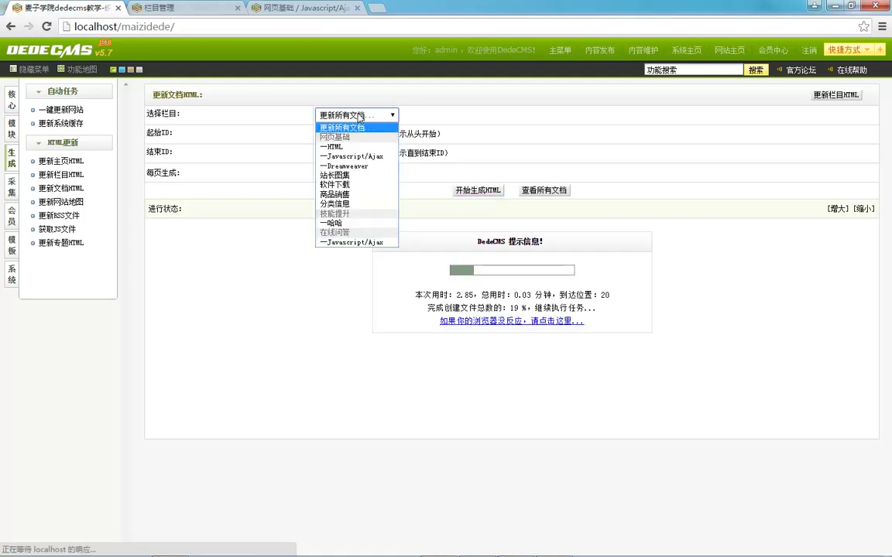
click(346, 233)
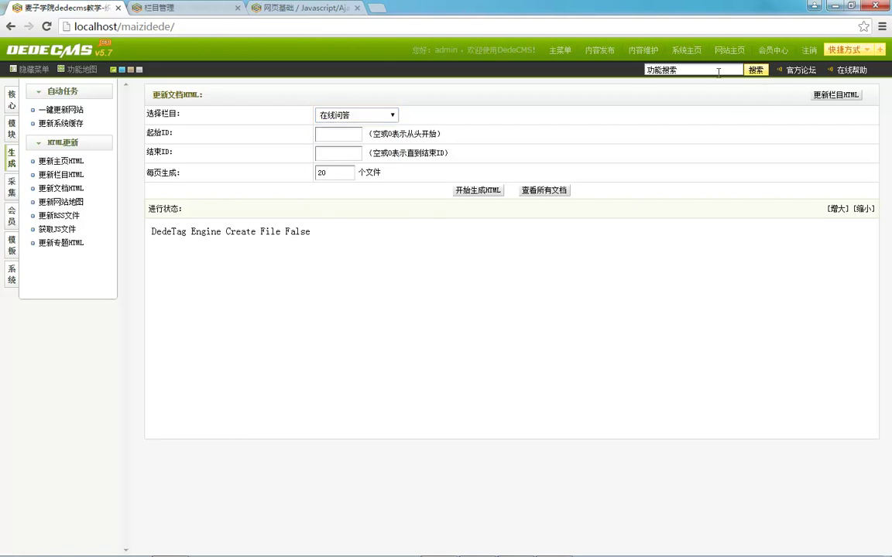
- Check the 在线问答 column from the site homepage, browse its js/2016/0222 folders to the article page, and follow the article's Javascript/Ajax column link
click(731, 51)
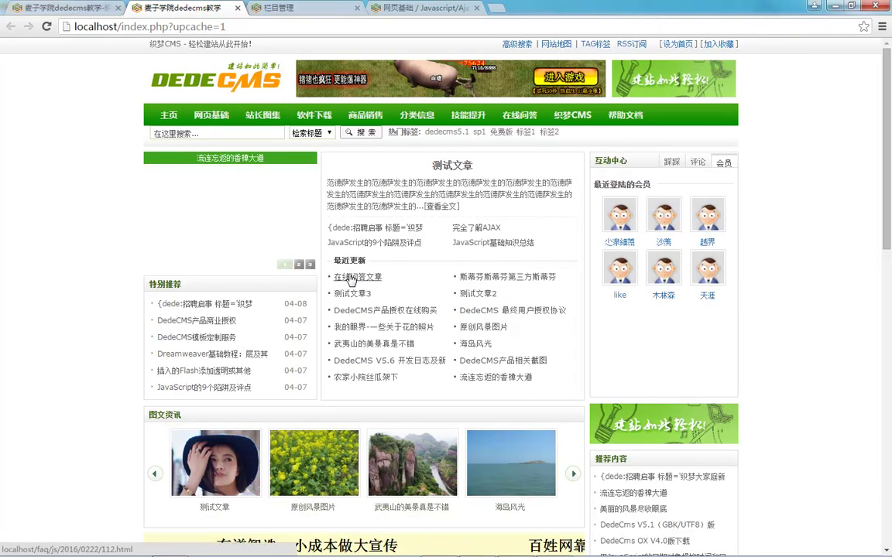
click(516, 119)
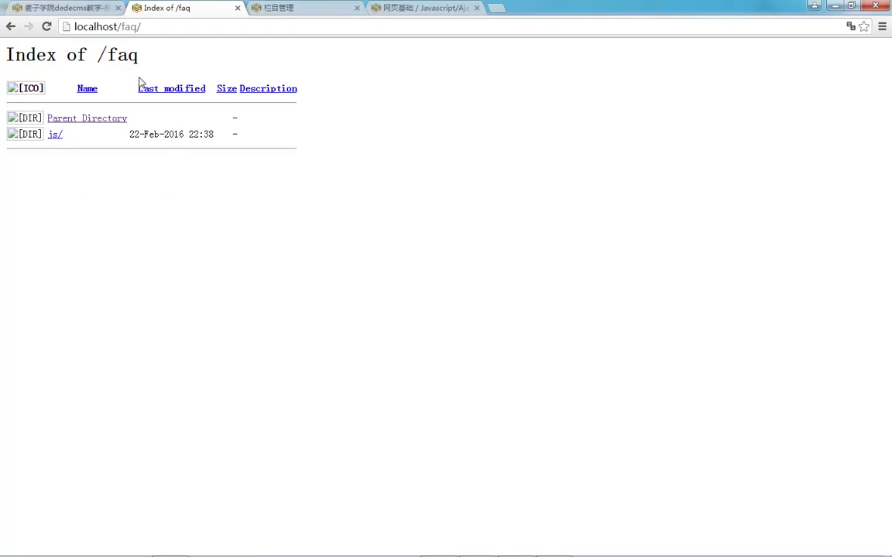
click(75, 8)
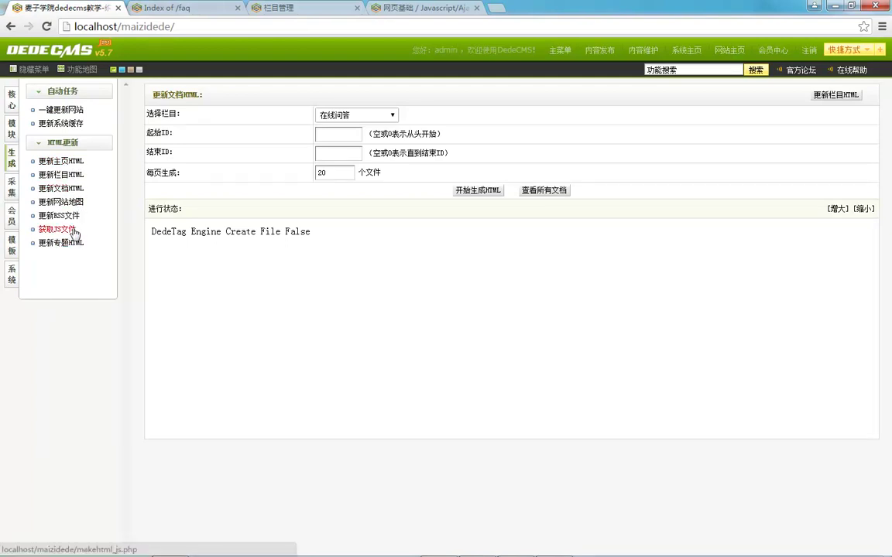
click(147, 8)
click(53, 135)
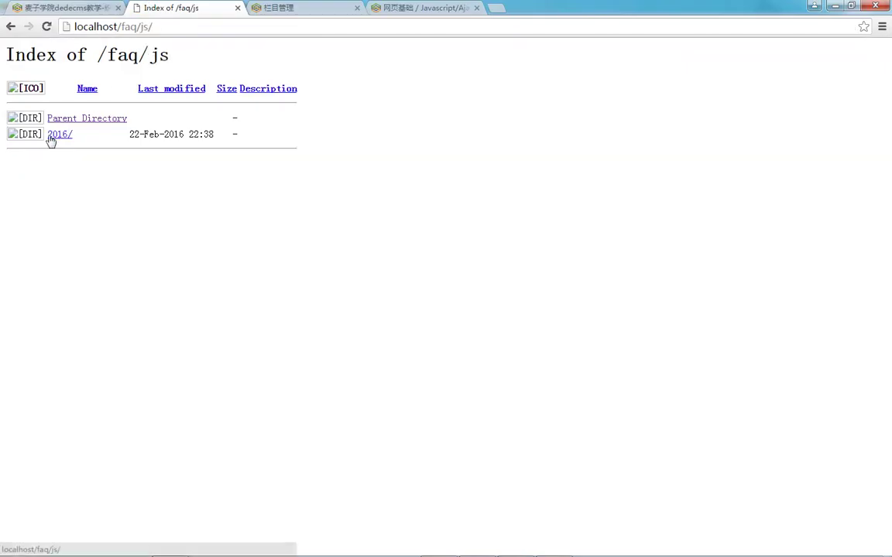
click(58, 136)
click(58, 136)
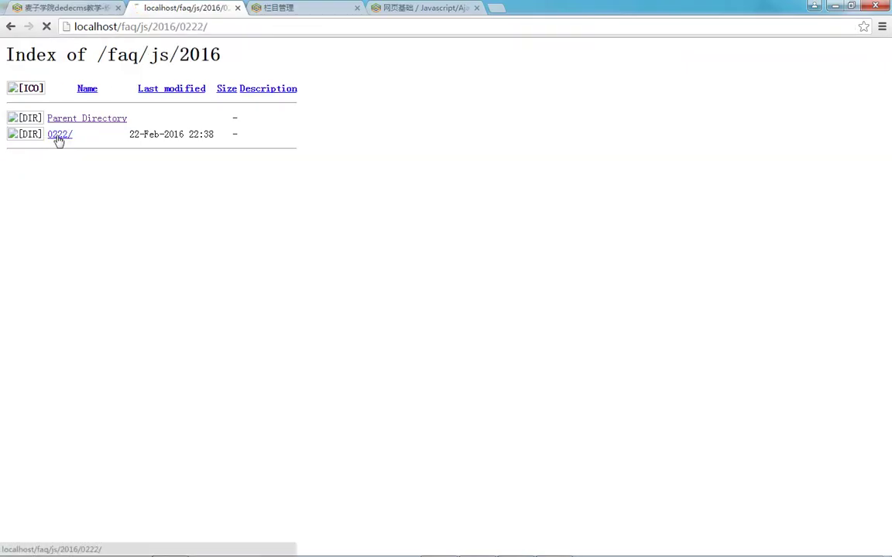
click(58, 136)
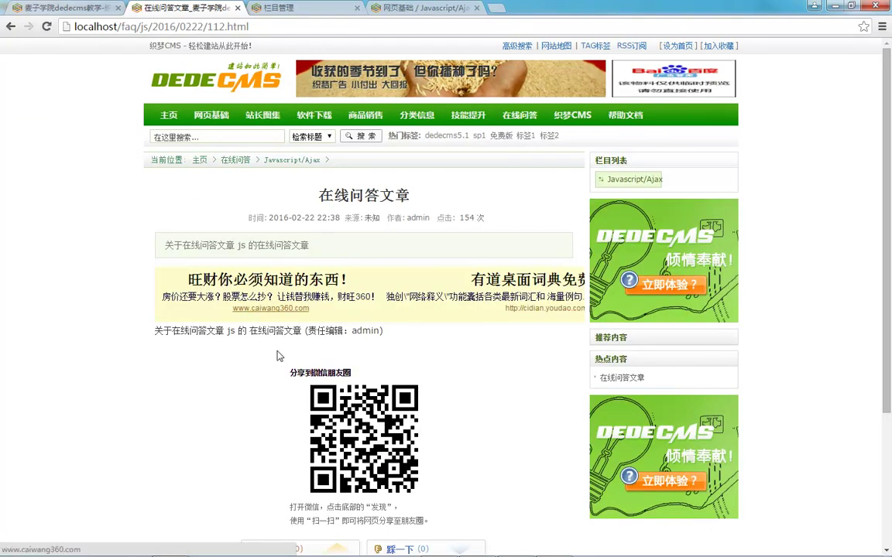
scroll(328, 308, down, 3)
scroll(329, 306, up, 3)
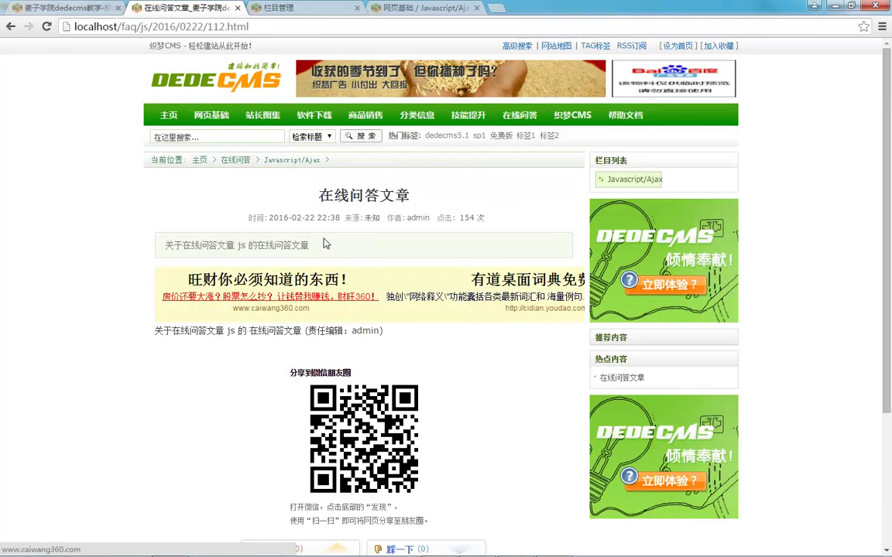
click(271, 161)
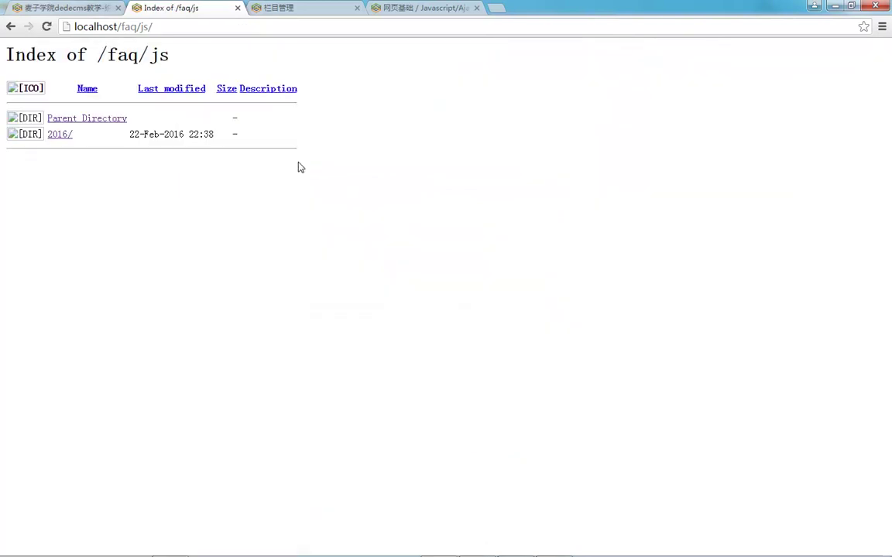
- Generate the column HTML for the 在线问答 column together with its subcolumns
click(49, 6)
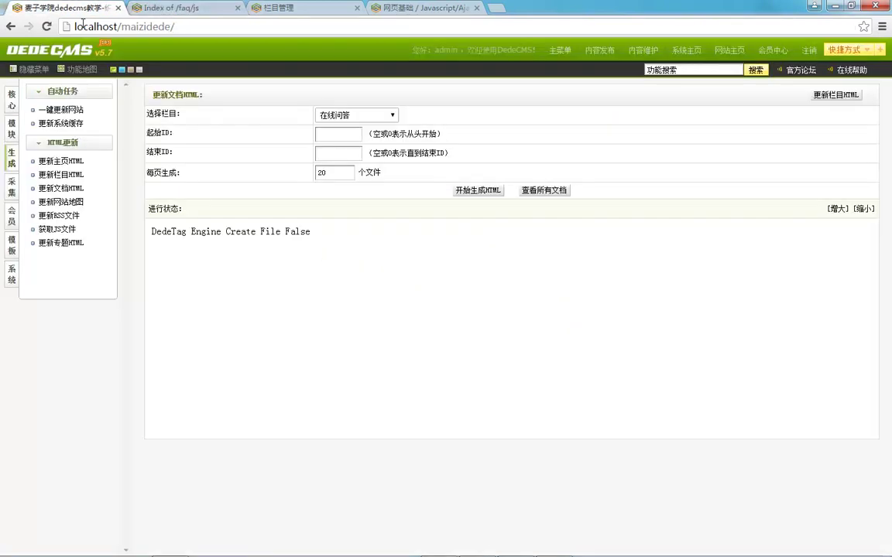
click(68, 175)
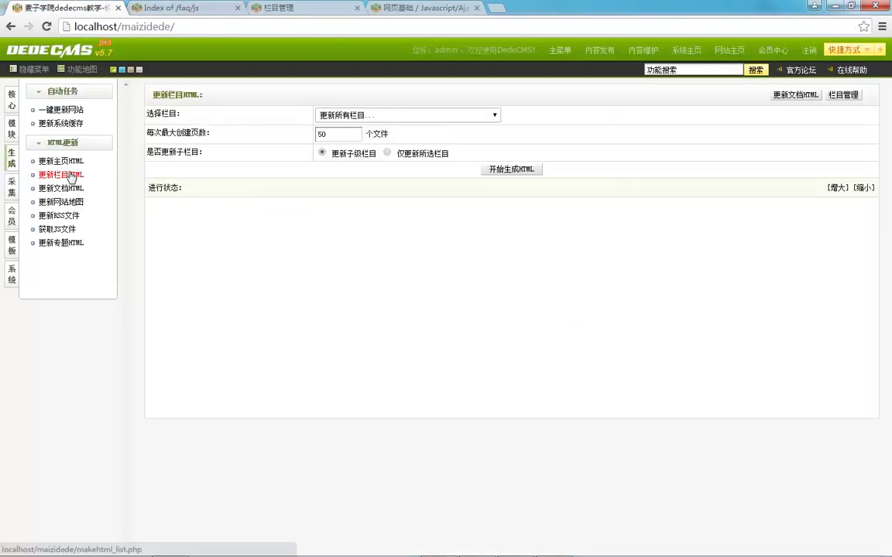
click(376, 115)
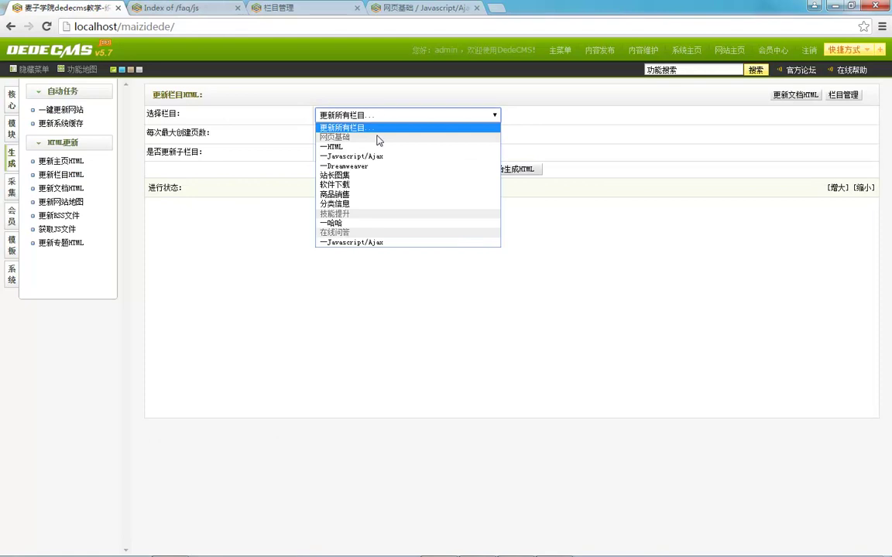
click(364, 232)
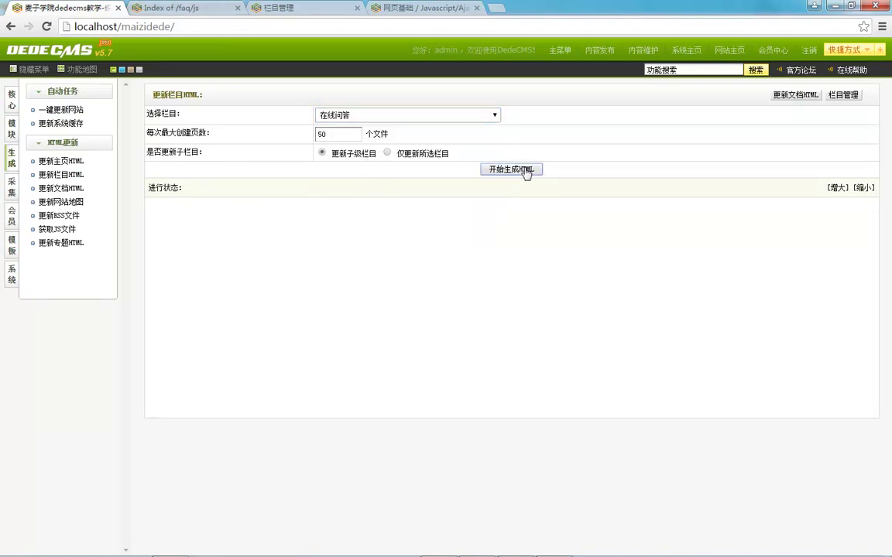
click(479, 169)
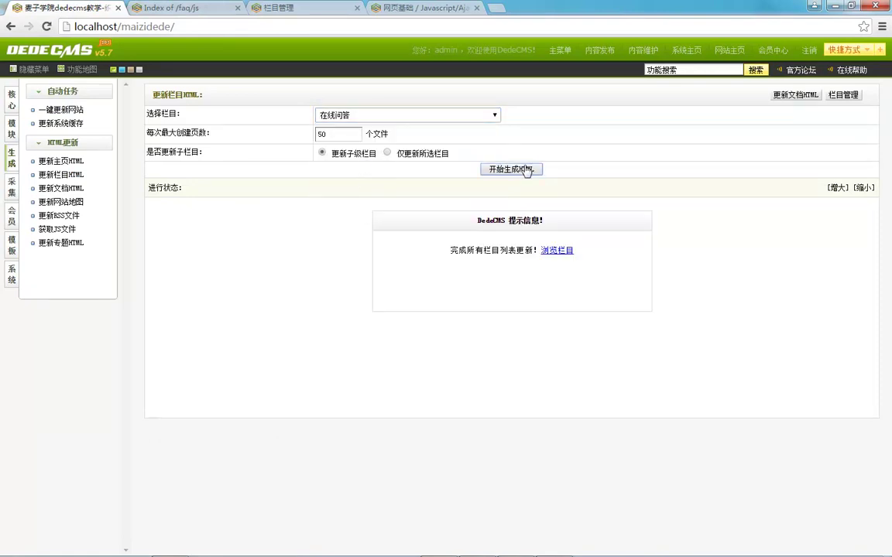
- View the generated Javascript/Ajax list page and the 在线问答 channel cover page, including its 更多 list
click(558, 250)
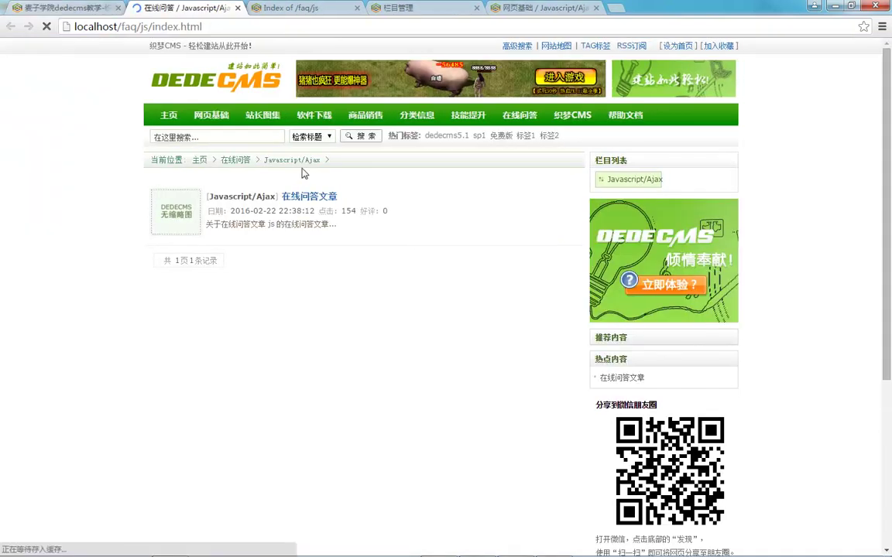
click(236, 160)
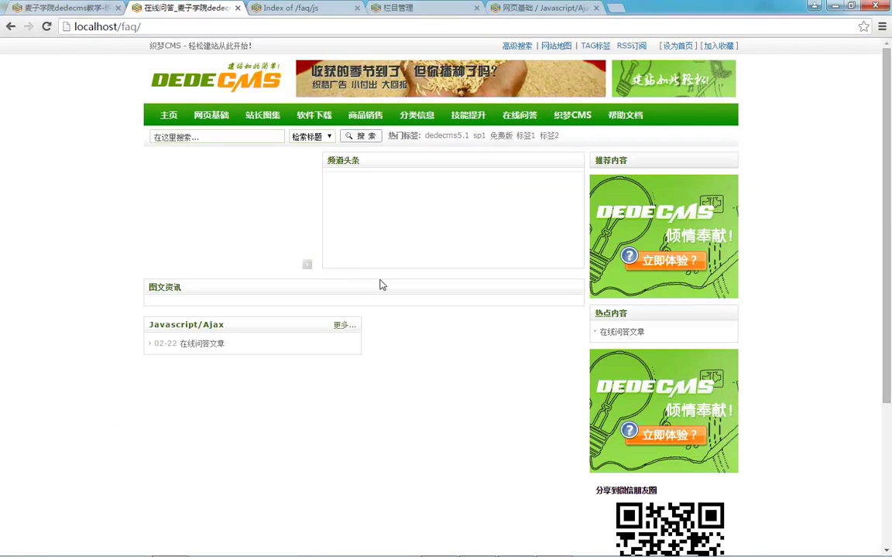
click(345, 325)
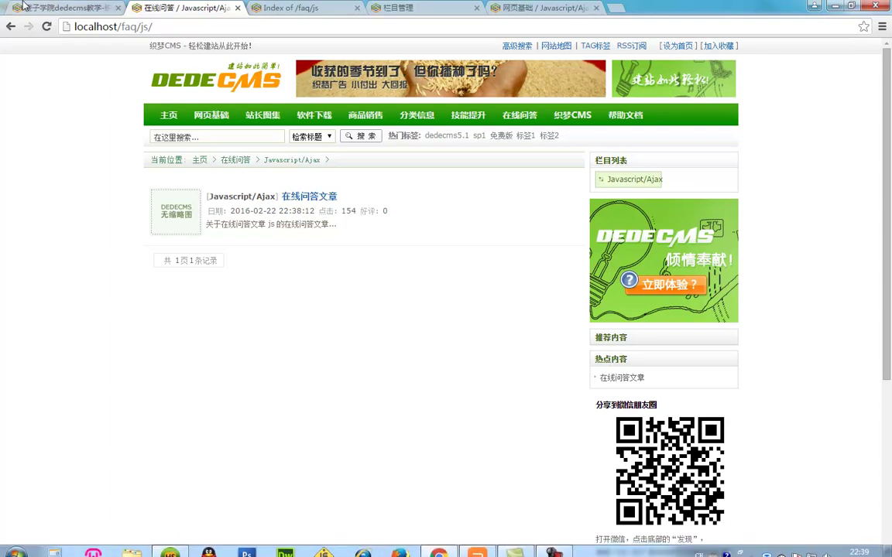
- Start a copy of the 普通文章 content model with news as its 新频道标识 and dede_addonnews as its 新附加表
click(48, 7)
click(12, 100)
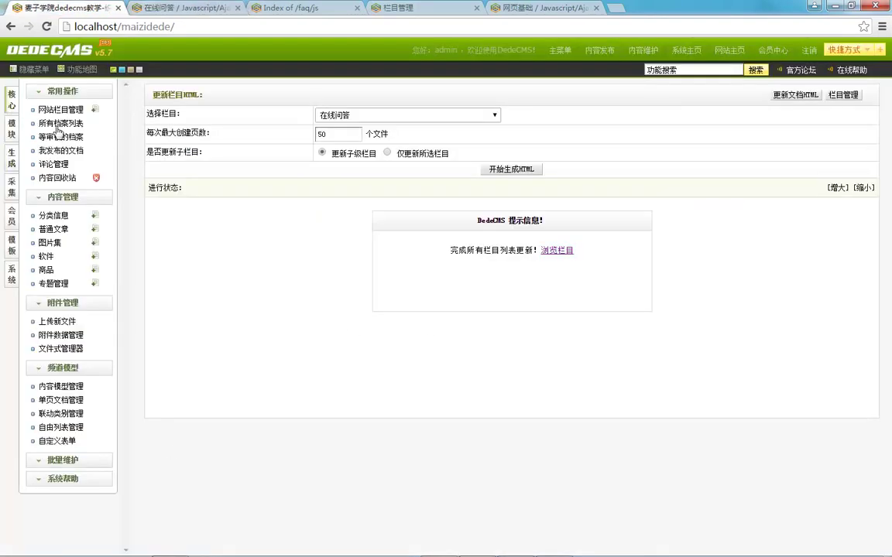
click(81, 387)
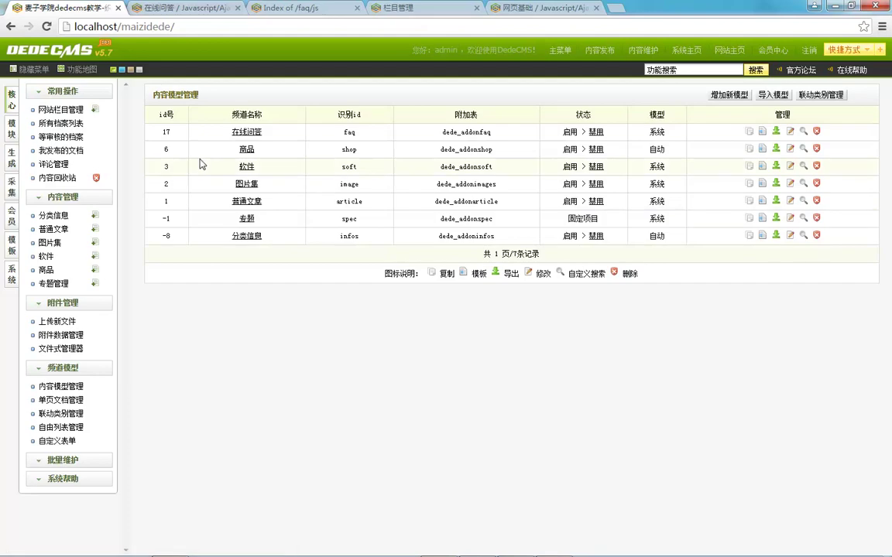
drag(217, 201, 750, 205)
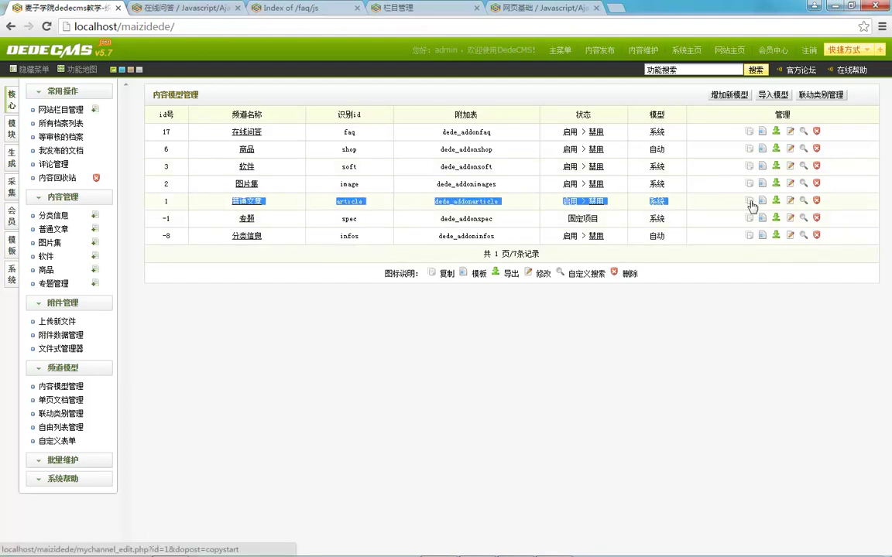
click(750, 202)
click(296, 157)
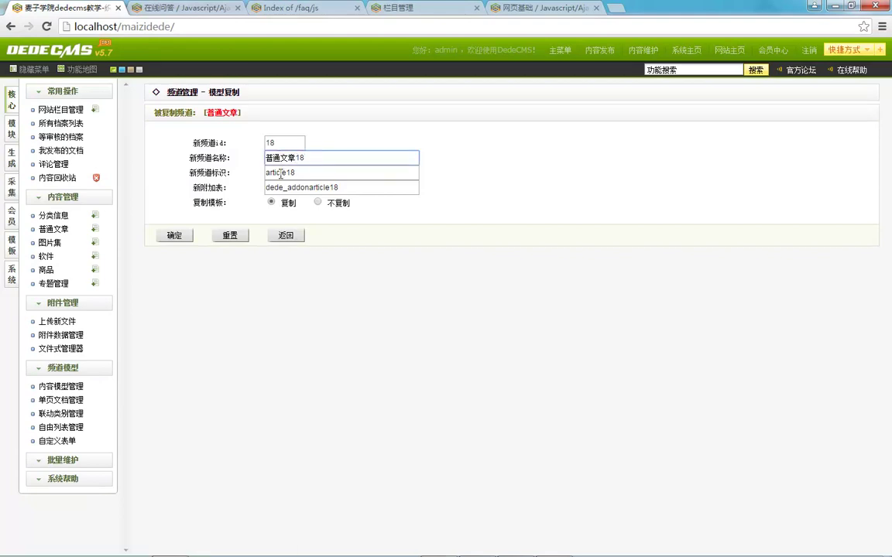
double_click(286, 172)
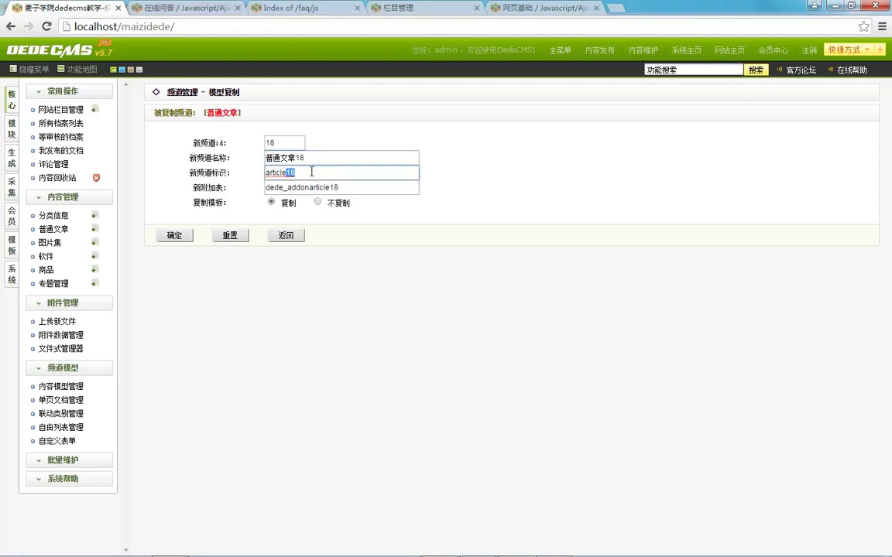
text(news)
double_click(294, 173)
drag(311, 188, 398, 188)
text(news)
- Set the copied model's 新频道名称 to 新闻模型 and submit the copy with templates included
double_click(283, 157)
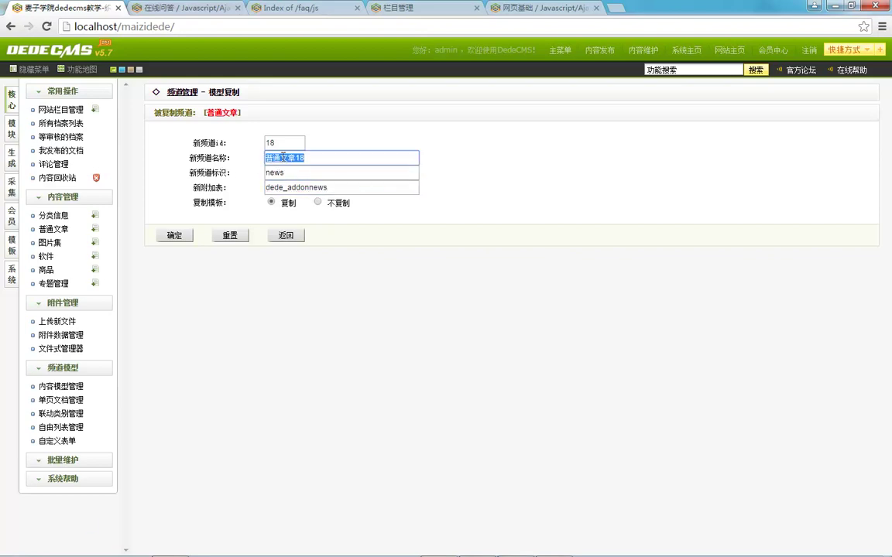
text(xinwen)
key(space)
key(BackSpace)
key(BackSpace)
text(xinwen)
key(space)
text(moxing)
key(space)
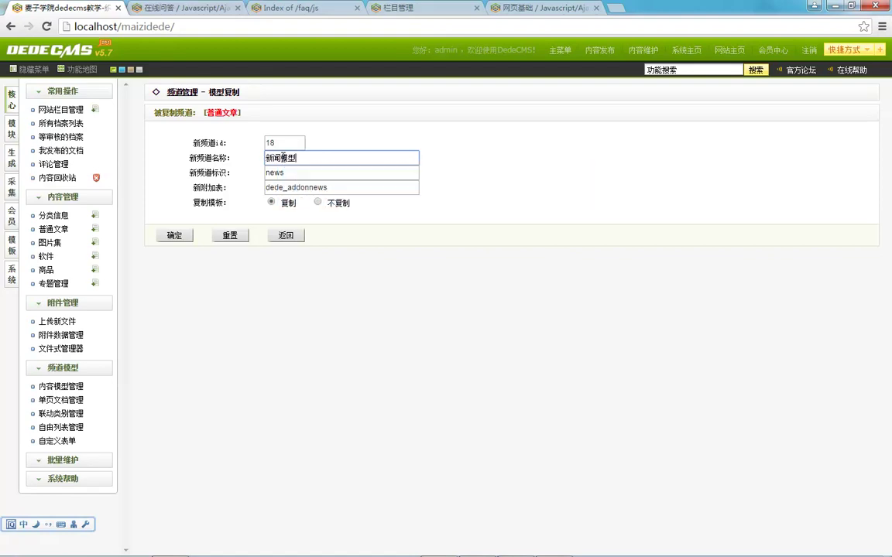
click(189, 238)
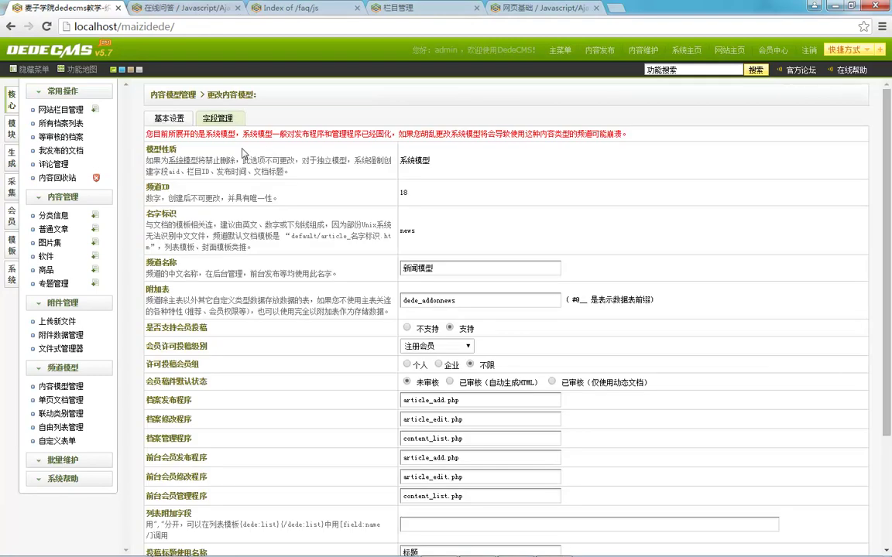
- Review the 新闻模型 model's fields, the site column list, the content model list, and the 联动类别管理 group list
click(217, 117)
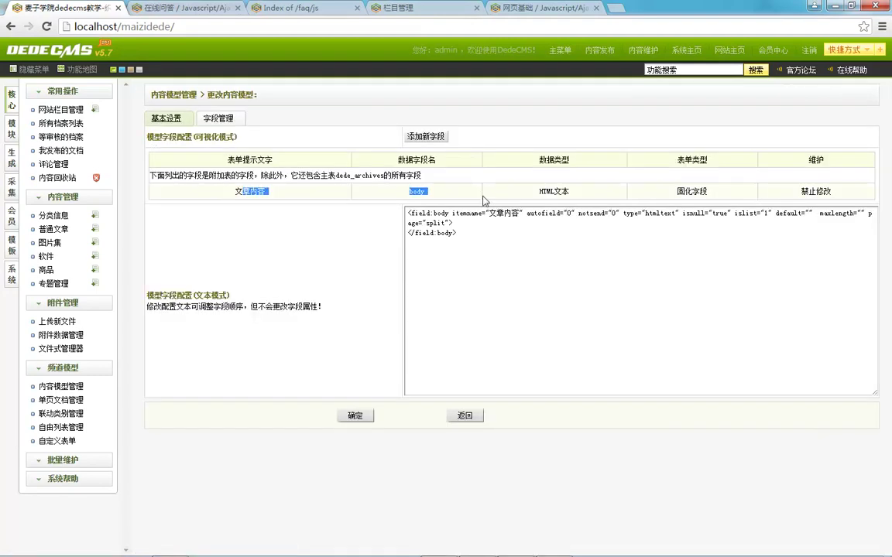
click(60, 109)
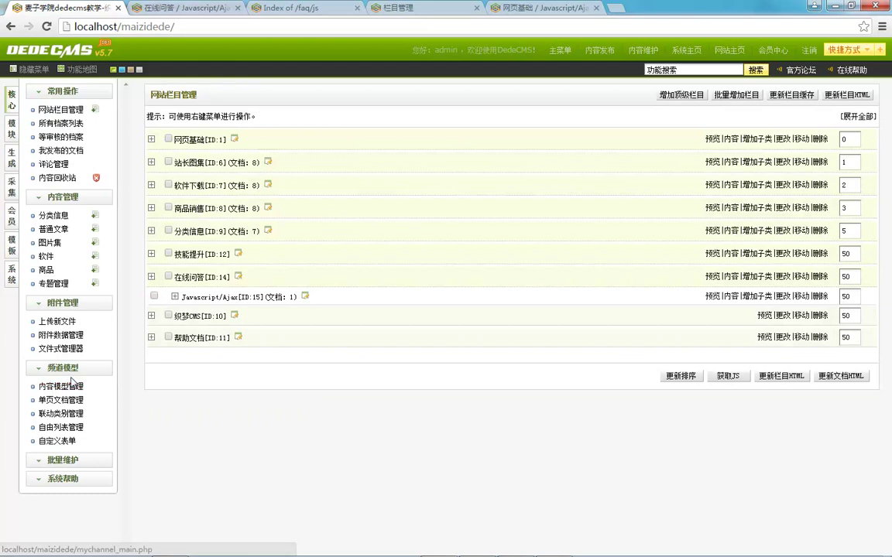
click(60, 386)
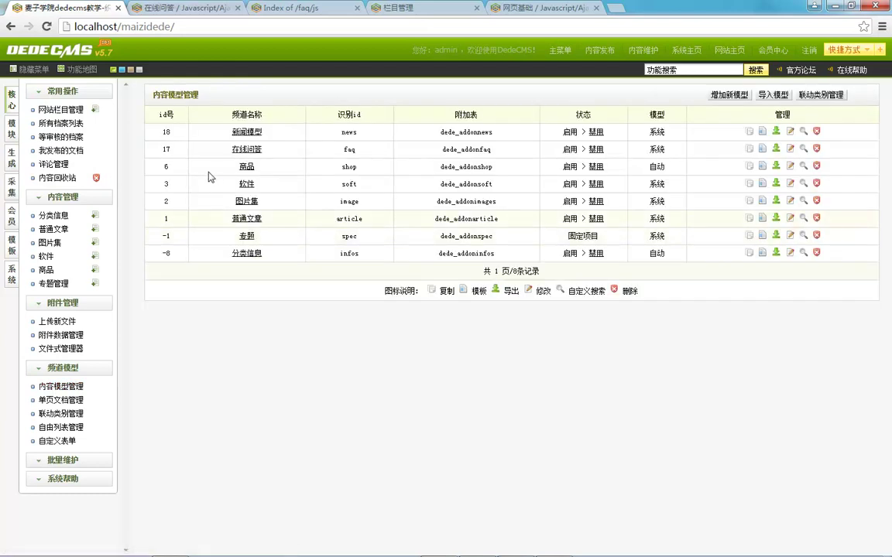
drag(208, 138, 318, 143)
click(316, 149)
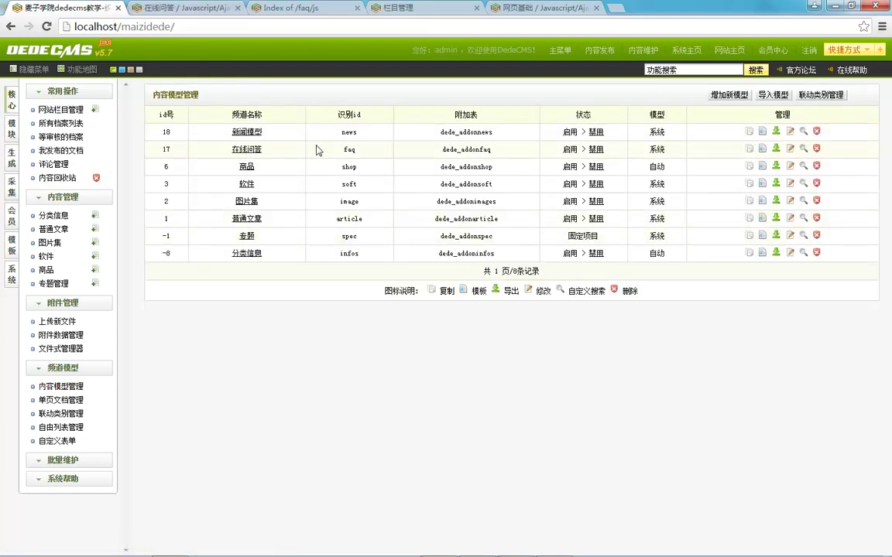
click(821, 95)
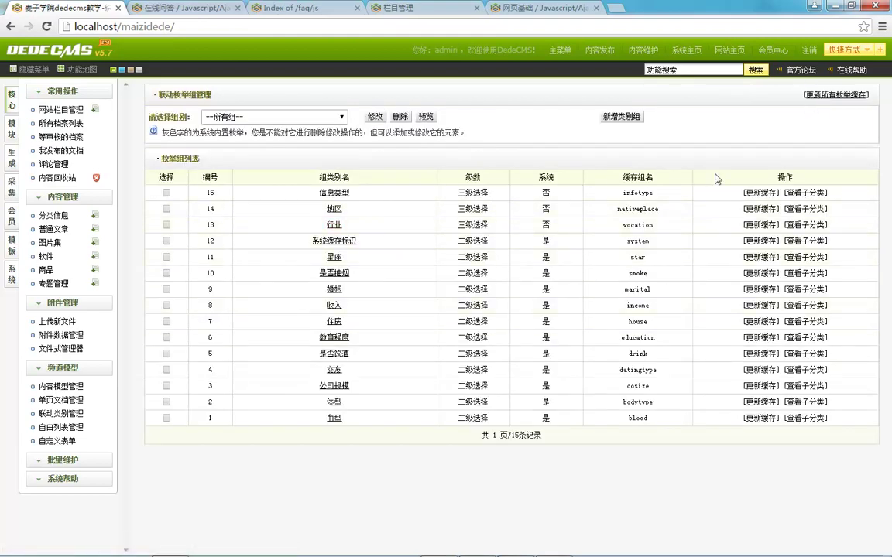
- Check the 新闻模型 model's field management and its form for adding a new field, and return to the content model list
click(62, 386)
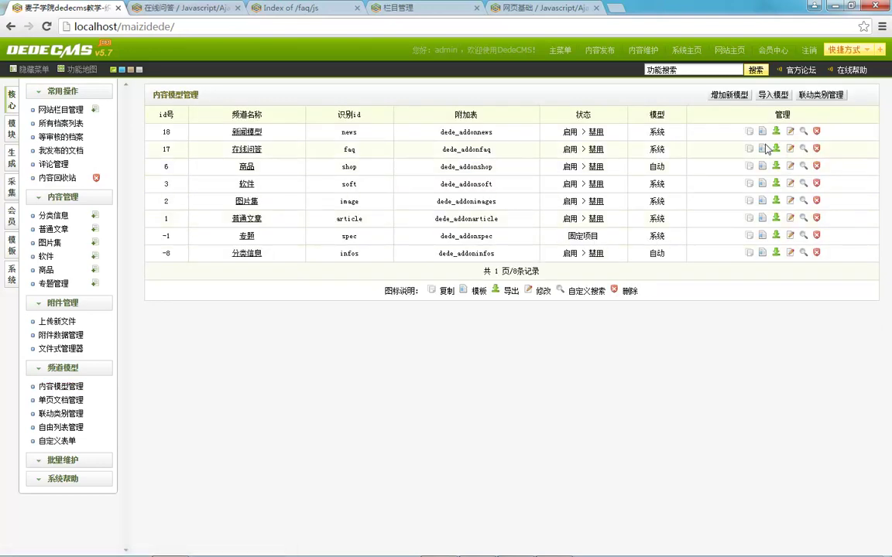
click(790, 133)
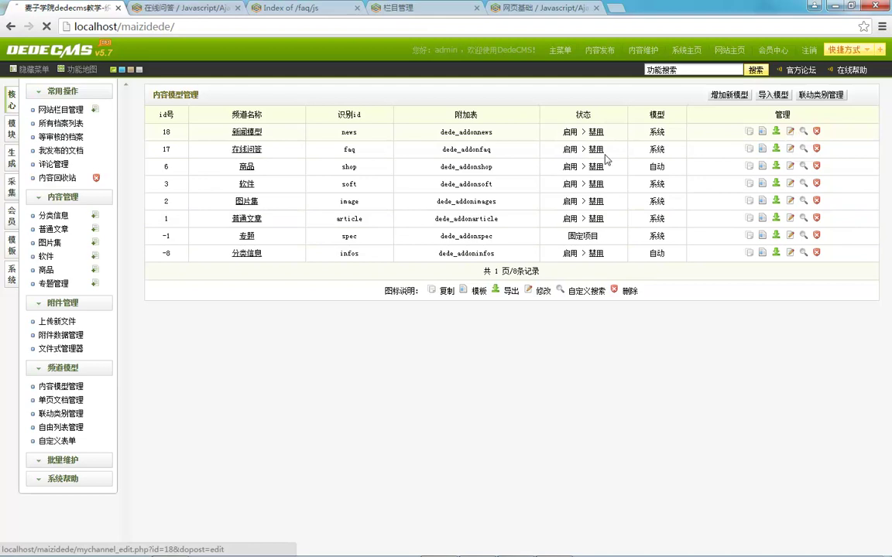
click(205, 116)
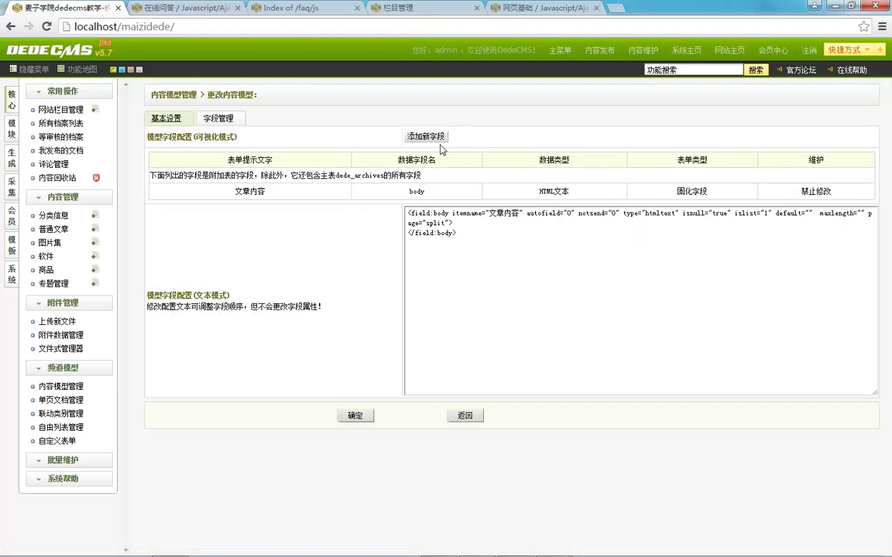
click(418, 136)
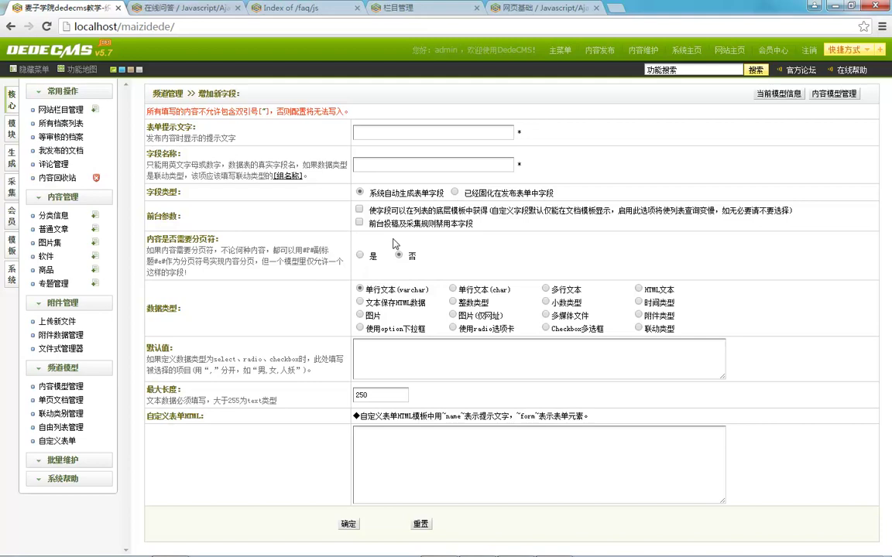
click(75, 384)
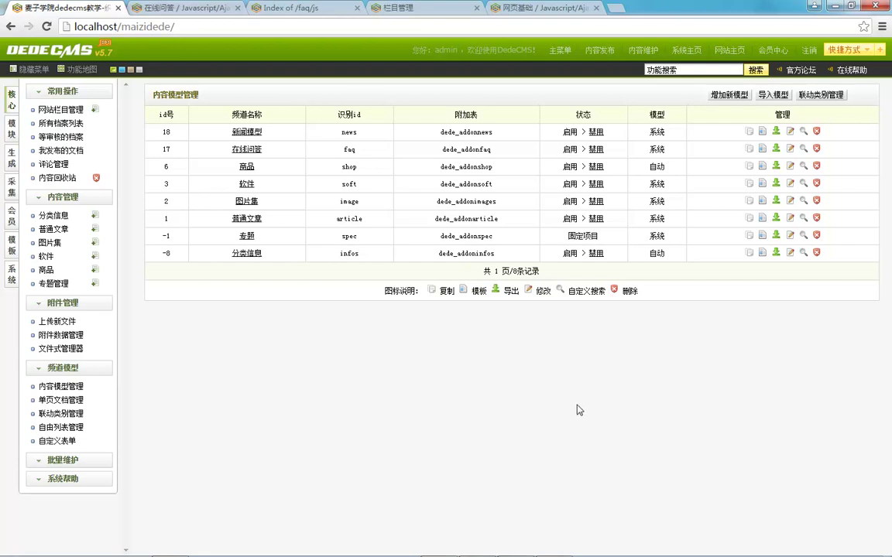
- Switch to the 第四章.ppt presentation in WPS 演示, review the Dedecms 基本操作 slide and show the closing 感谢听讲 slide
mouse_move(515, 551)
click(474, 544)
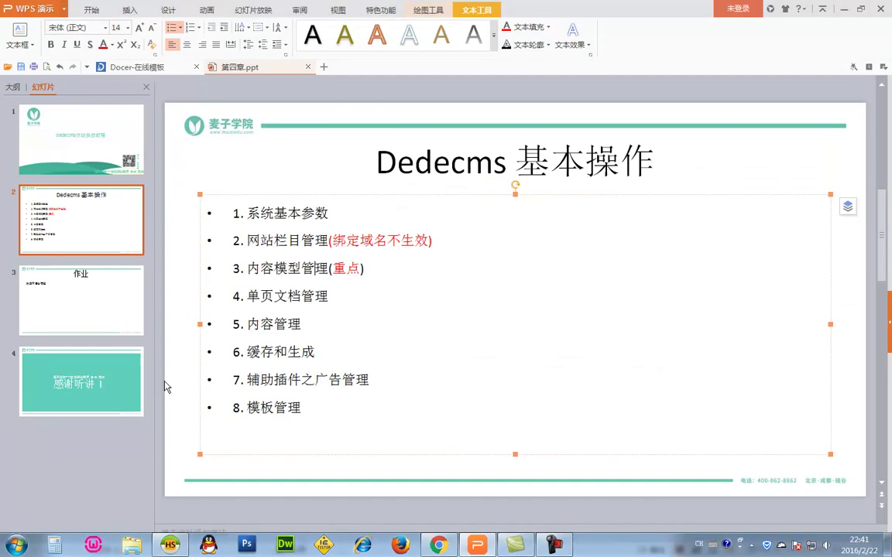
click(97, 377)
click(81, 225)
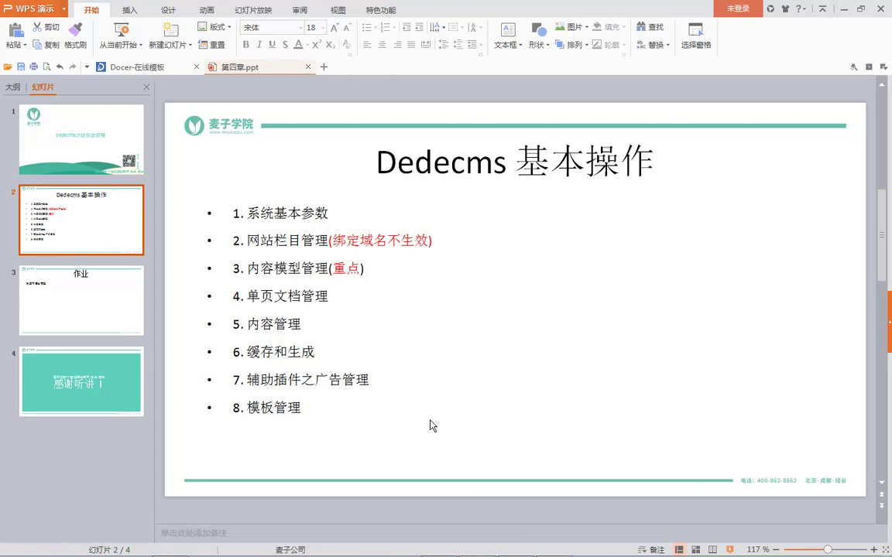
click(109, 371)
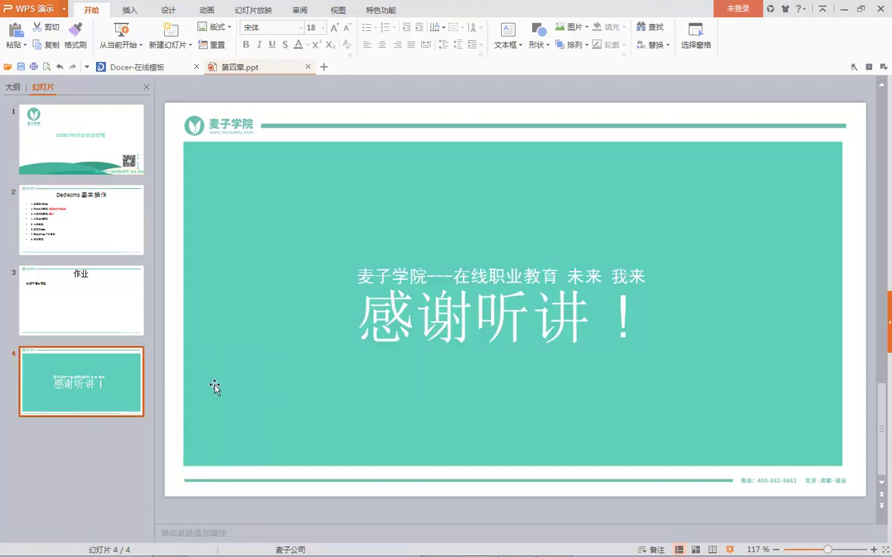